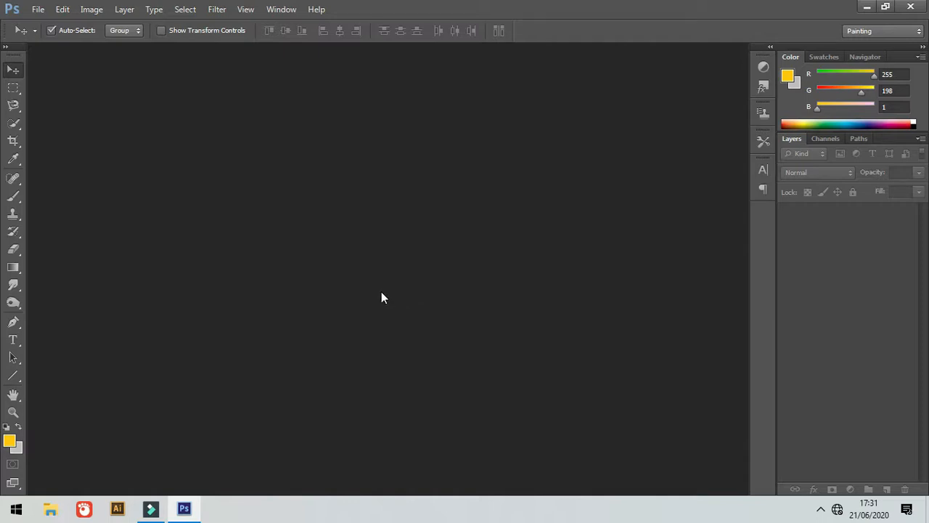
- Create a new RGB document 1000 pixels wide and 720 pixels high at 72 pixels/inch with a white background
{"action": "key", "text": "ctrl+n"}
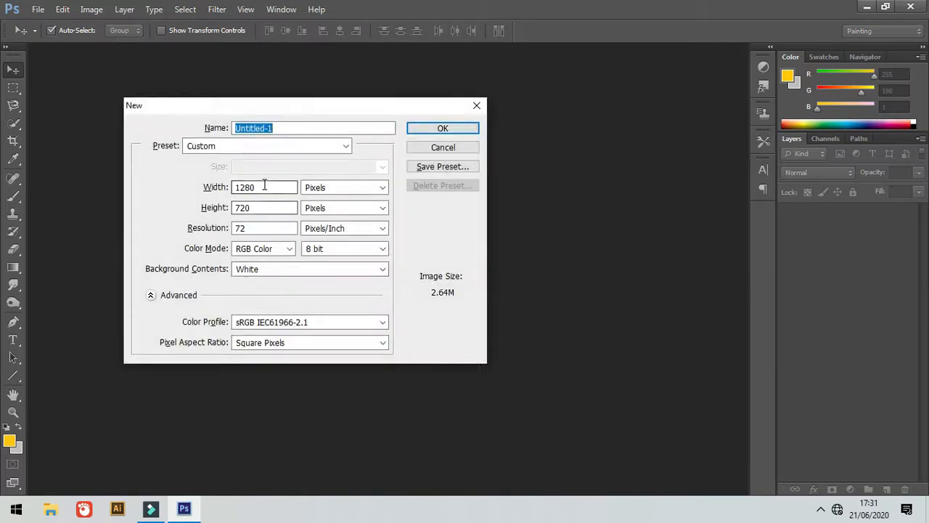
{"action": "double_click", "coordinate": [262, 185]}
{"action": "key", "text": "BackSpace"}
{"action": "type", "text": "199"}
{"action": "key", "text": "BackSpace"}
{"action": "key", "text": "BackSpace"}
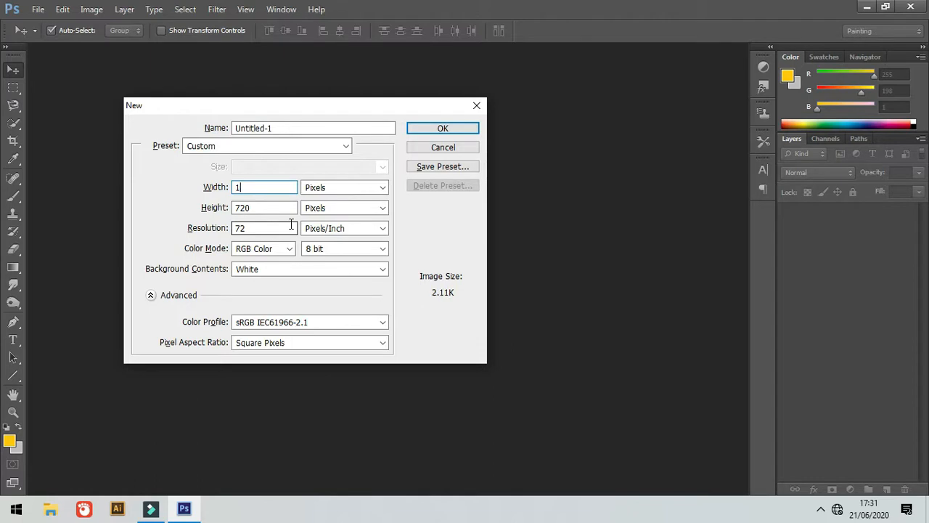
{"action": "type", "text": "00-"}
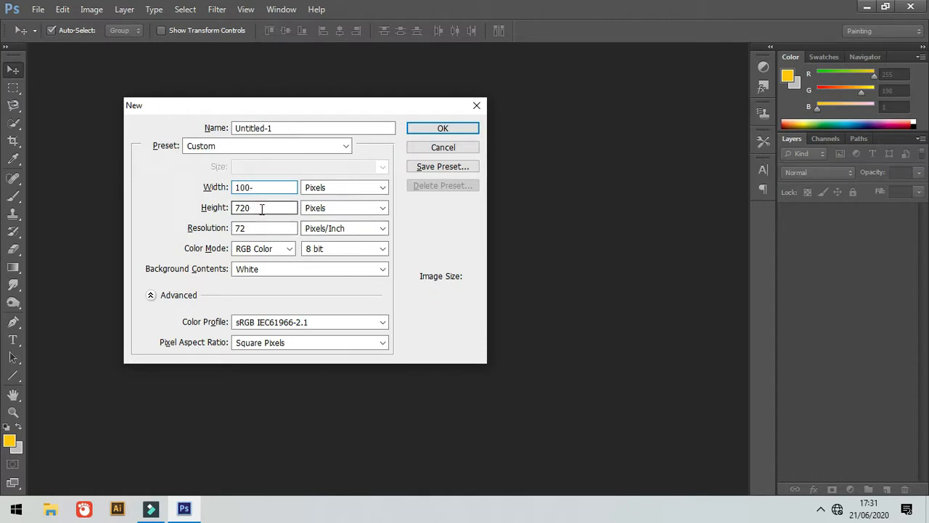
{"action": "key", "text": "BackSpace"}
{"action": "left_click", "coordinate": [443, 129]}
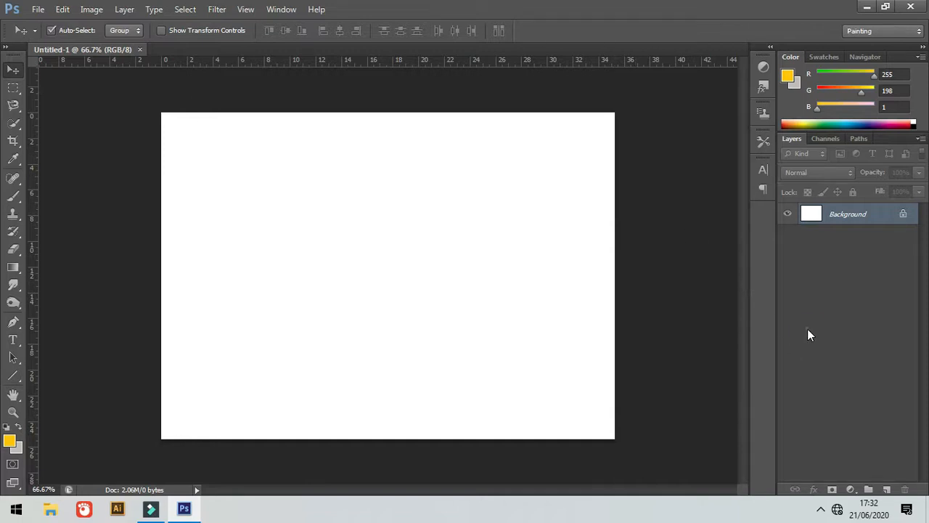
- Add a new layer and make a thin rectangular selection across the full width of the canvas's top edge
{"action": "left_click", "coordinate": [15, 88]}
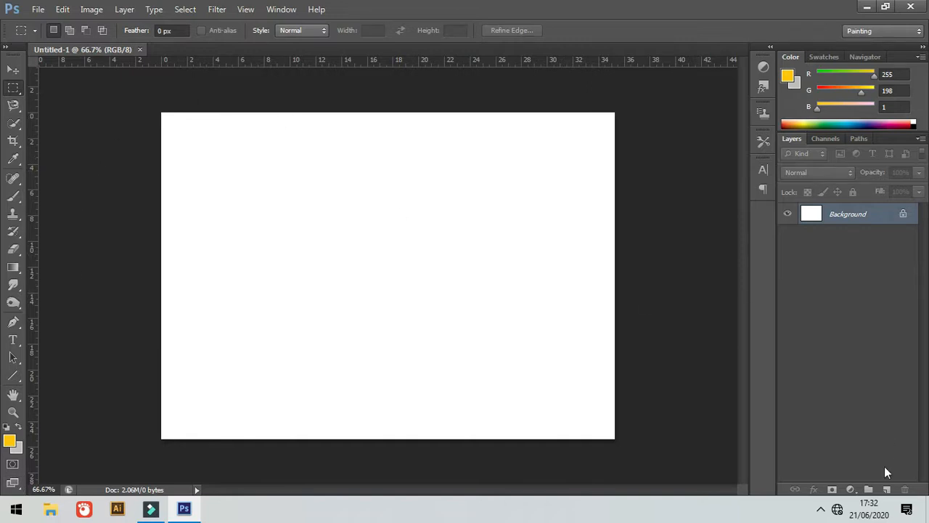
{"action": "left_click", "coordinate": [886, 489]}
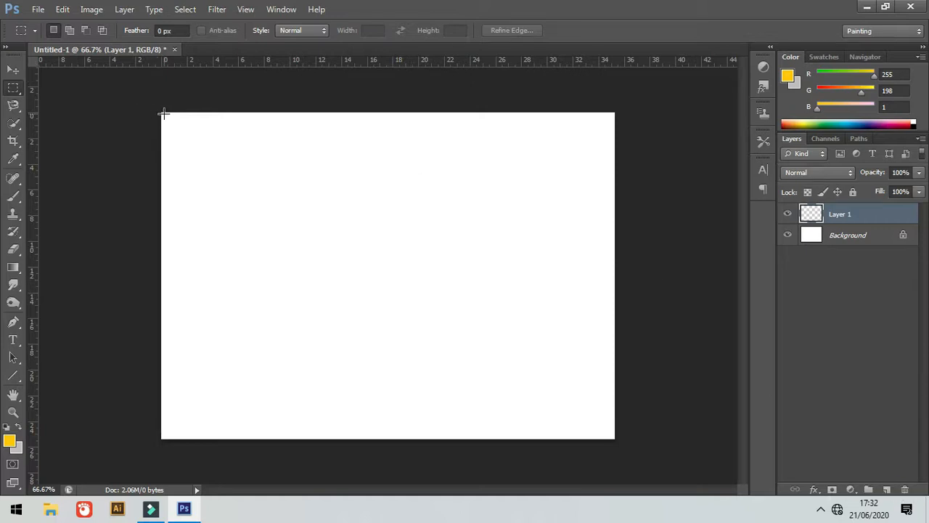
{"action": "left_click_drag", "start_coordinate": [161, 112], "coordinate": [626, 134]}
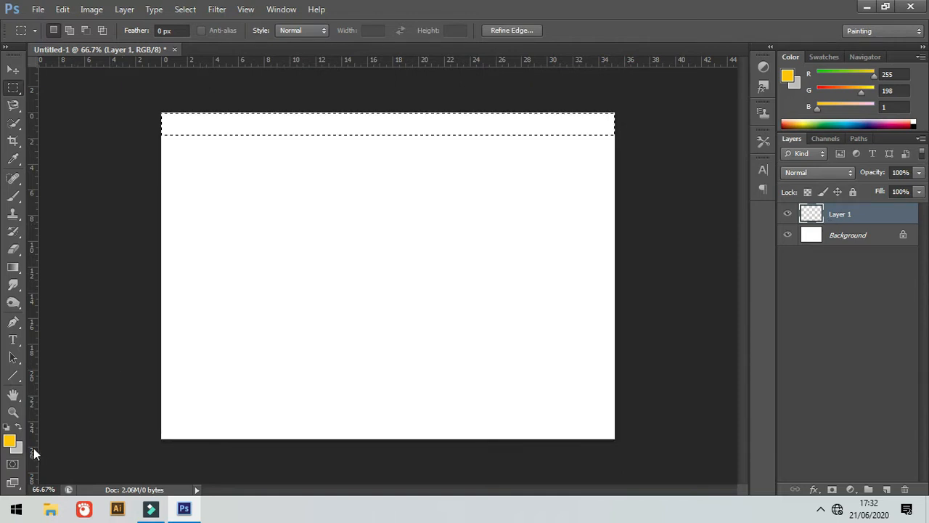
- Set the background colour to green #129130
{"action": "left_click", "coordinate": [16, 450]}
{"action": "mouse_move", "coordinate": [590, 258]}
{"action": "left_mouse_down"}
{"action": "mouse_move", "coordinate": [592, 275]}
{"action": "mouse_move", "coordinate": [594, 159]}
{"action": "mouse_move", "coordinate": [599, 250]}
{"action": "left_mouse_up"}
{"action": "mouse_move", "coordinate": [563, 199]}
{"action": "left_mouse_down"}
{"action": "mouse_move", "coordinate": [556, 230]}
{"action": "mouse_move", "coordinate": [555, 197]}
{"action": "left_mouse_up"}
{"action": "left_click_drag", "start_coordinate": [593, 251], "coordinate": [593, 227]}
{"action": "mouse_move", "coordinate": [557, 203]}
{"action": "left_mouse_down"}
{"action": "mouse_move", "coordinate": [560, 222]}
{"action": "mouse_move", "coordinate": [540, 199]}
{"action": "mouse_move", "coordinate": [547, 180]}
{"action": "mouse_move", "coordinate": [553, 190]}
{"action": "left_mouse_up"}
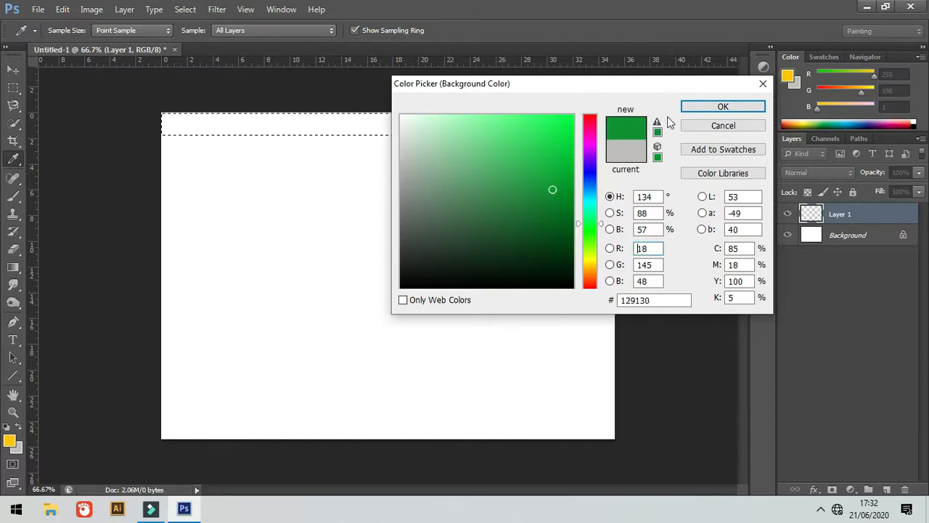
{"action": "left_click", "coordinate": [717, 106]}
- Fill the selected top strip with the green background colour and deselect it
{"action": "key", "text": "m"}
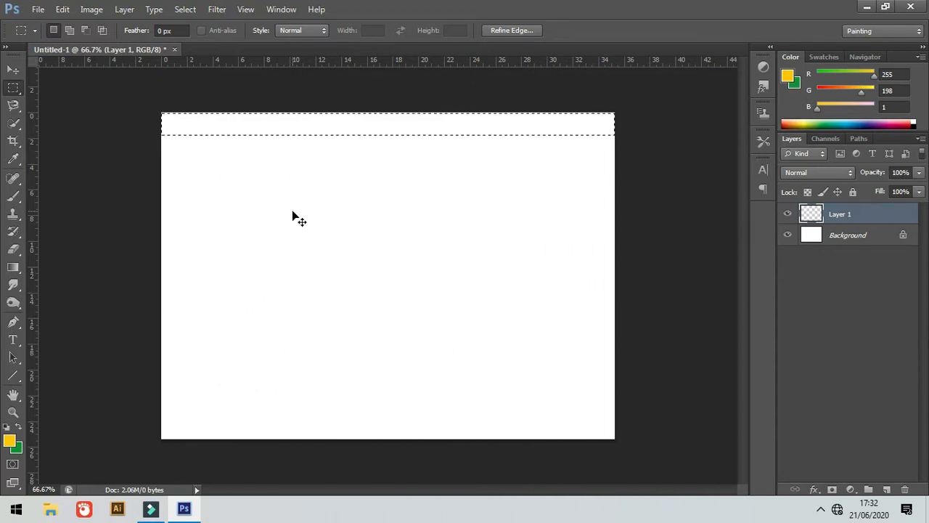
{"action": "key", "text": "ctrl+BackSpace"}
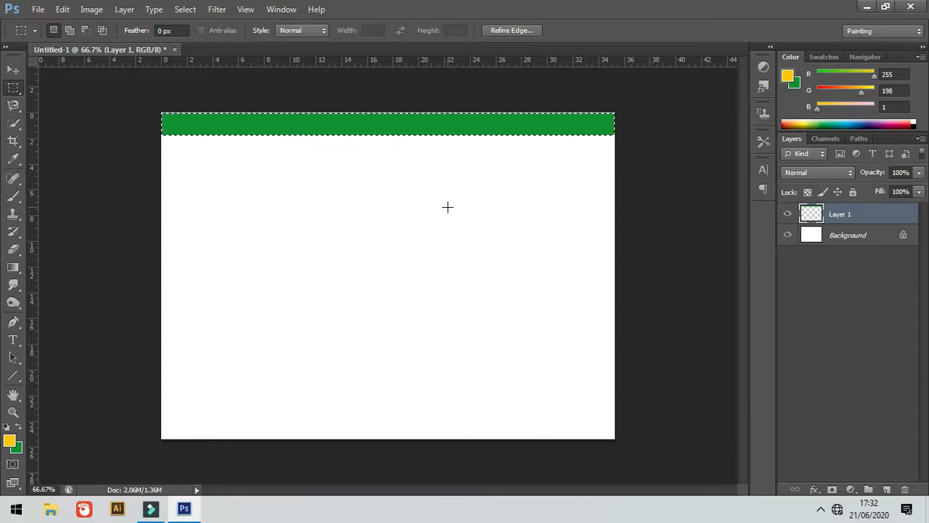
{"action": "key", "text": "ctrl+d"}
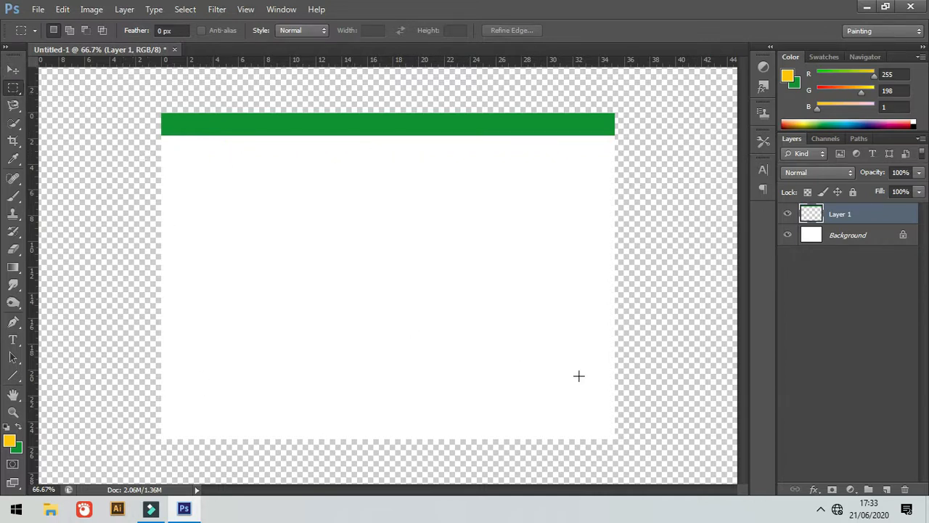
- On a new layer, select a narrow full-height strip along the canvas's left edge and set the foreground colour to red (RGB 192, 17, 17)
{"action": "left_click", "coordinate": [886, 490]}
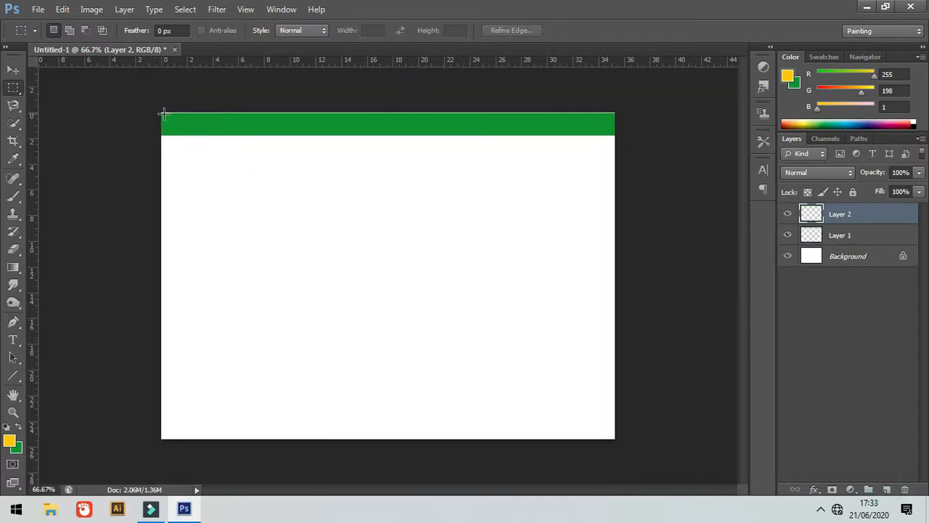
{"action": "left_click_drag", "start_coordinate": [164, 112], "coordinate": [184, 442]}
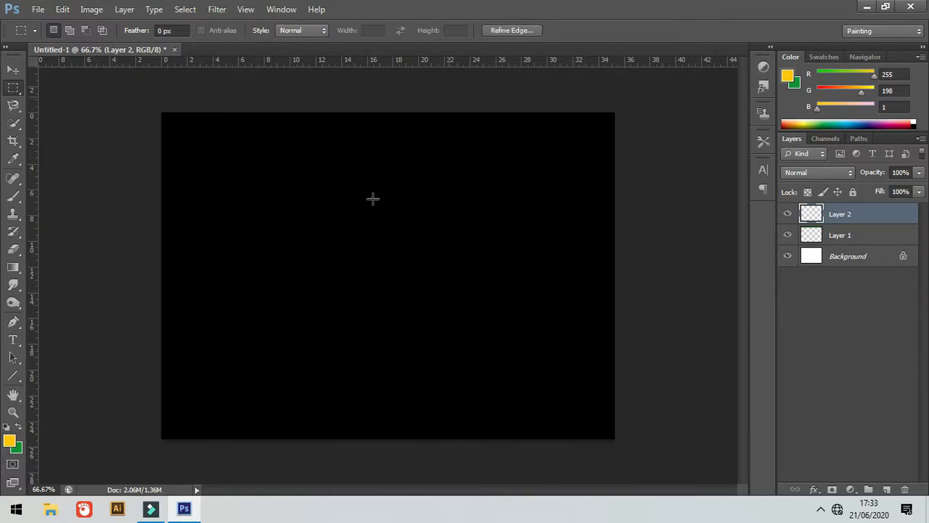
{"action": "left_click", "coordinate": [13, 440]}
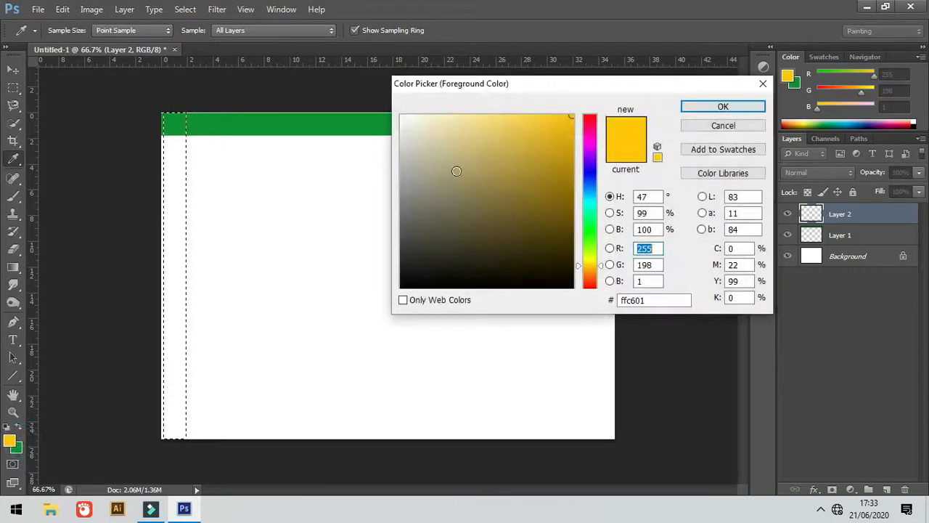
{"action": "left_click_drag", "start_coordinate": [591, 270], "coordinate": [590, 301]}
{"action": "mouse_move", "coordinate": [564, 180]}
{"action": "left_mouse_down"}
{"action": "mouse_move", "coordinate": [545, 170]}
{"action": "mouse_move", "coordinate": [559, 157]}
{"action": "left_mouse_up"}
{"action": "left_click", "coordinate": [722, 107]}
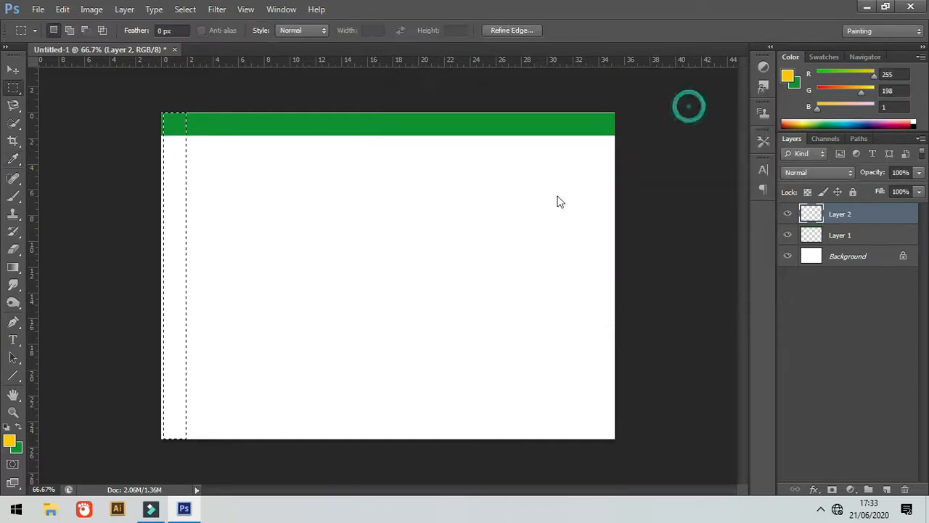
- Fill the selected vertical strip with the red foreground colour and deselect it
{"action": "key", "text": "m"}
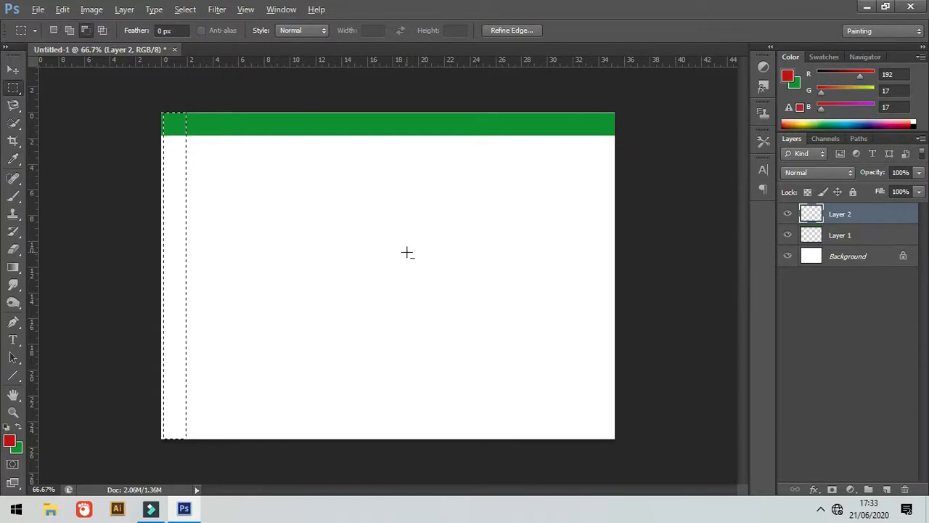
{"action": "key", "text": "alt+BackSpace"}
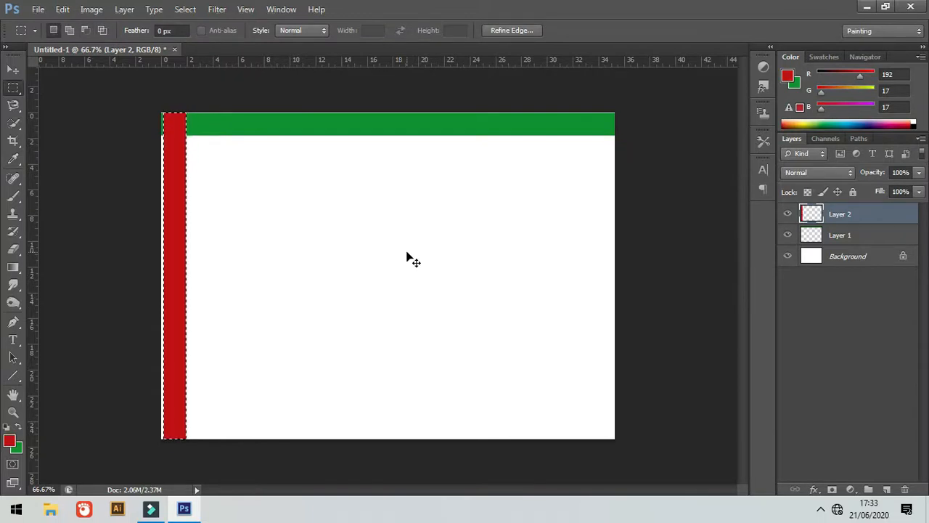
{"action": "key", "text": "ctrl+d"}
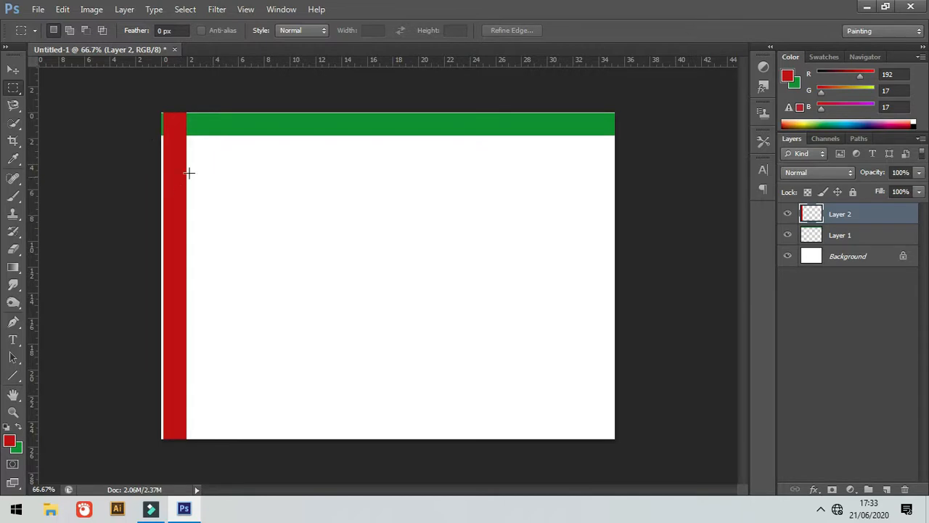
- Duplicate the red vertical stripe's layer in place
{"action": "left_click", "coordinate": [13, 70]}
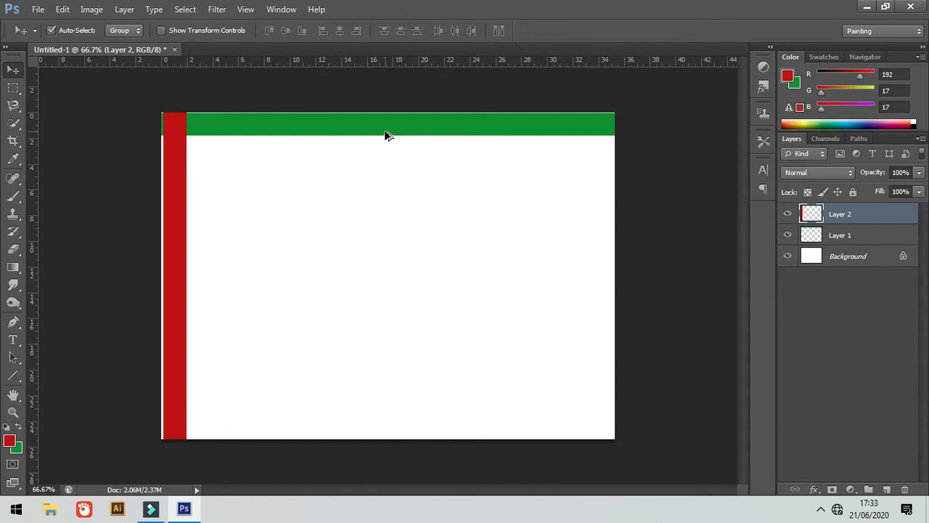
{"action": "left_click_drag", "start_coordinate": [386, 125], "coordinate": [385, 141]}
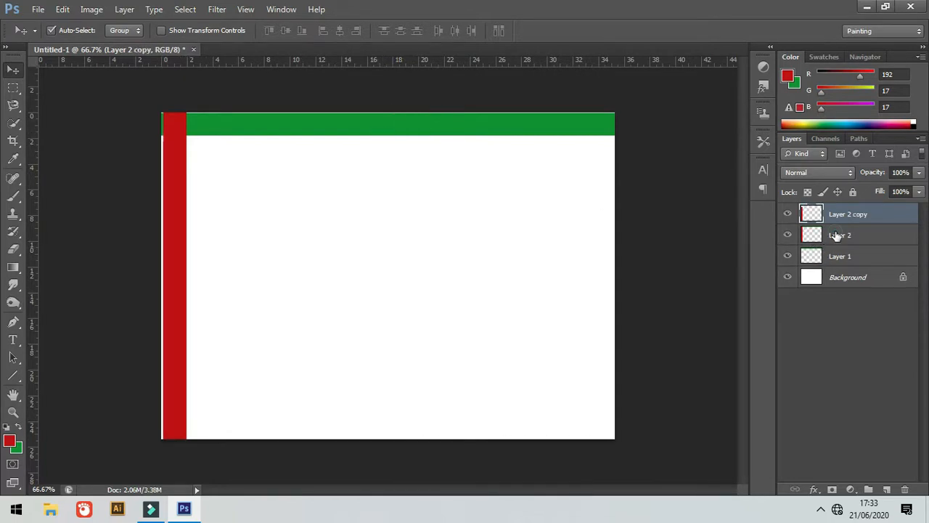
{"action": "left_click", "coordinate": [834, 235]}
- Duplicate the green horizontal stripe ten times, spacing the copies down to the canvas's bottom edge
{"action": "left_click", "coordinate": [421, 130]}
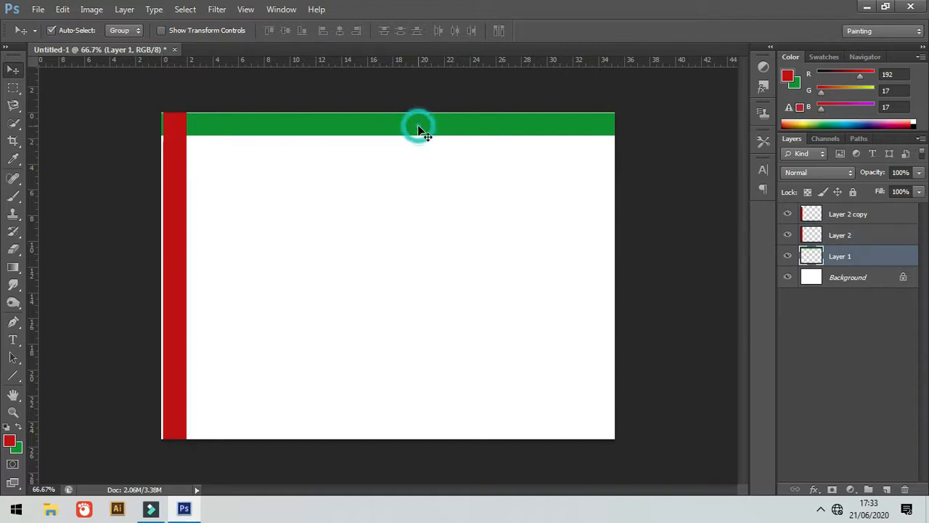
{"action": "left_click_drag", "start_coordinate": [408, 135], "coordinate": [405, 195]}
{"action": "left_click_drag", "start_coordinate": [405, 195], "coordinate": [419, 444]}
- Nudge the top green stripe and the second one slightly upward to adjust their spacing
{"action": "left_click", "coordinate": [350, 125]}
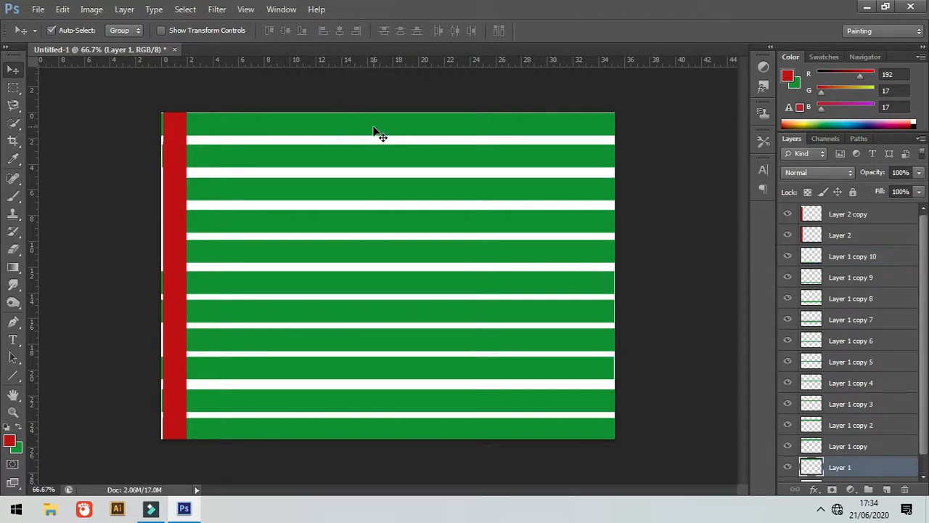
{"action": "key", "text": "Up"}
{"action": "left_click", "coordinate": [393, 151]}
{"action": "key", "text": "Up"}
{"action": "key", "text": "Up"}
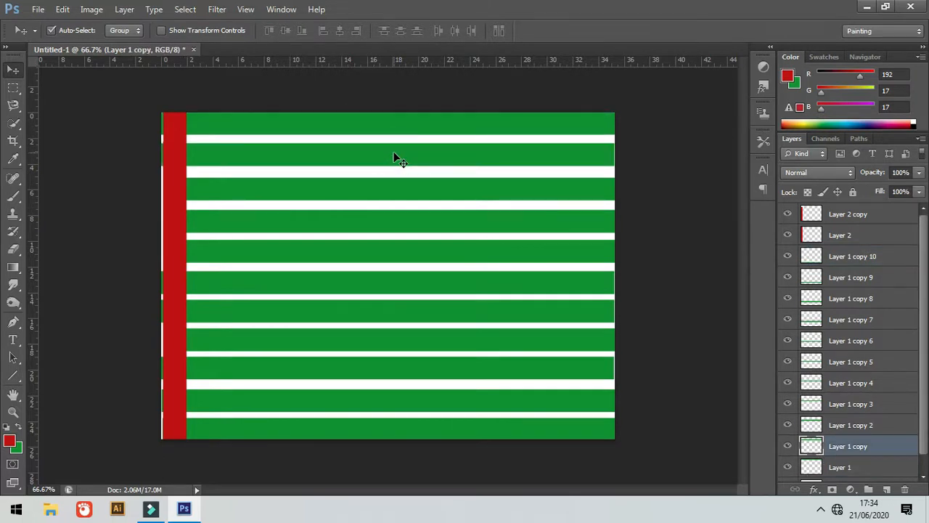
{"action": "key", "text": "Up"}
{"action": "key", "text": "Up"}
{"action": "key", "text": "Up"}
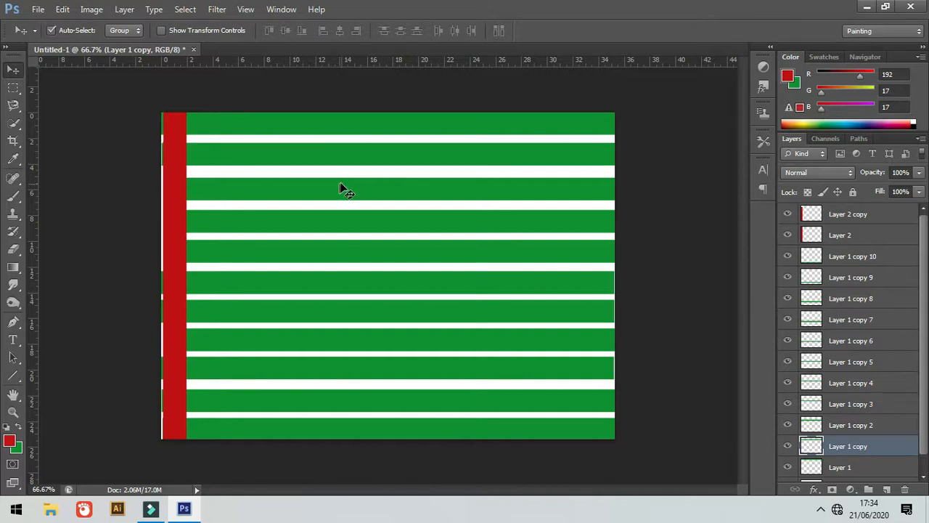
- Nudge the third green stripe from the top a few pixels upward to even out the gaps around it
{"action": "left_click", "coordinate": [402, 188]}
{"action": "key", "text": "Up"}
{"action": "key", "text": "Up"}
{"action": "key", "text": "Up"}
{"action": "key", "text": "Up"}
{"action": "key", "text": "Up"}
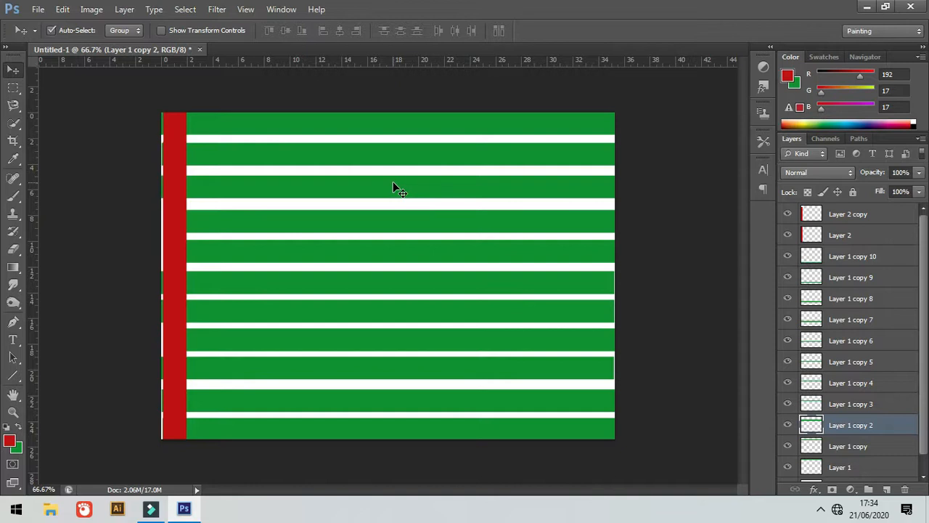
{"action": "key", "text": "Up"}
{"action": "key", "text": "Up"}
{"action": "key", "text": "Up"}
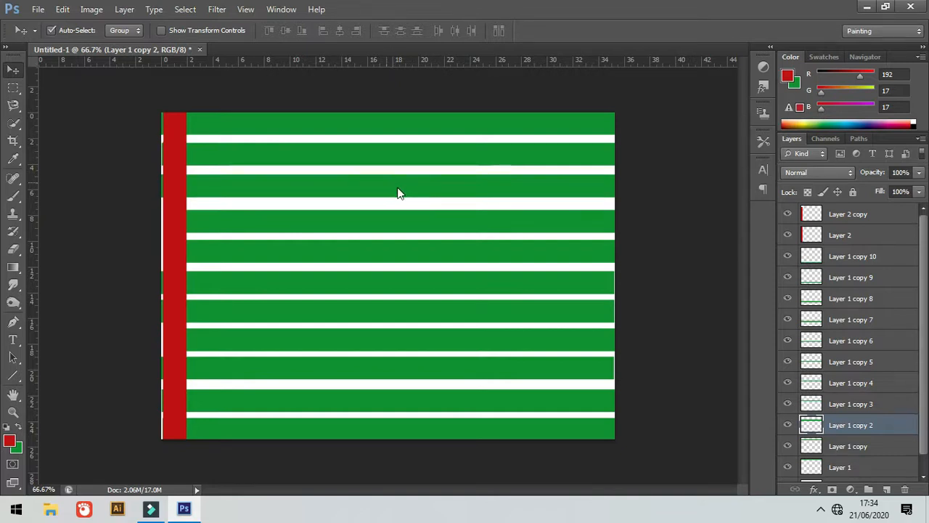
- Nudge the fourth and fifth green stripes slightly upward to even out the white gaps
{"action": "left_click", "coordinate": [395, 218]}
{"action": "key", "text": "Up"}
{"action": "key", "text": "Up"}
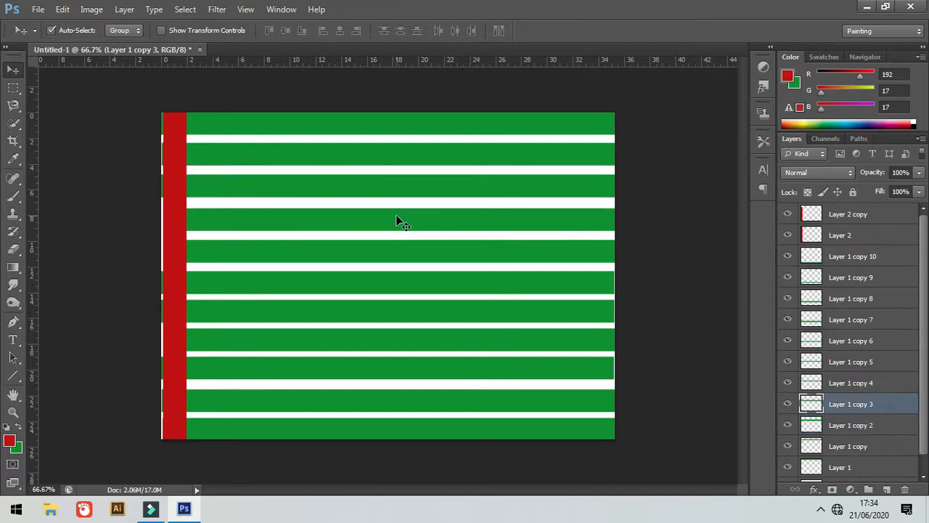
{"action": "key", "text": "Up"}
{"action": "key", "text": "Up"}
{"action": "left_click", "coordinate": [342, 247]}
{"action": "key", "text": "Up"}
{"action": "key", "text": "Up"}
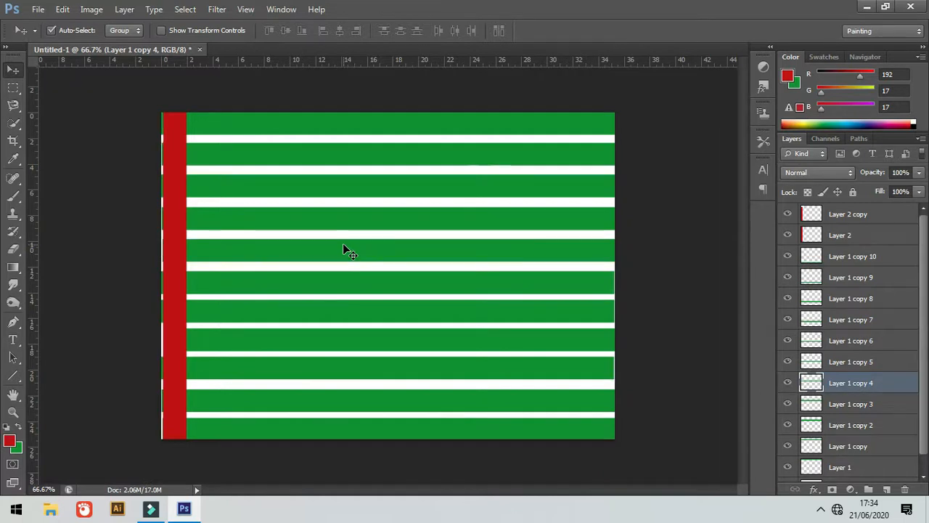
{"action": "key", "text": "Up"}
{"action": "key", "text": "Up"}
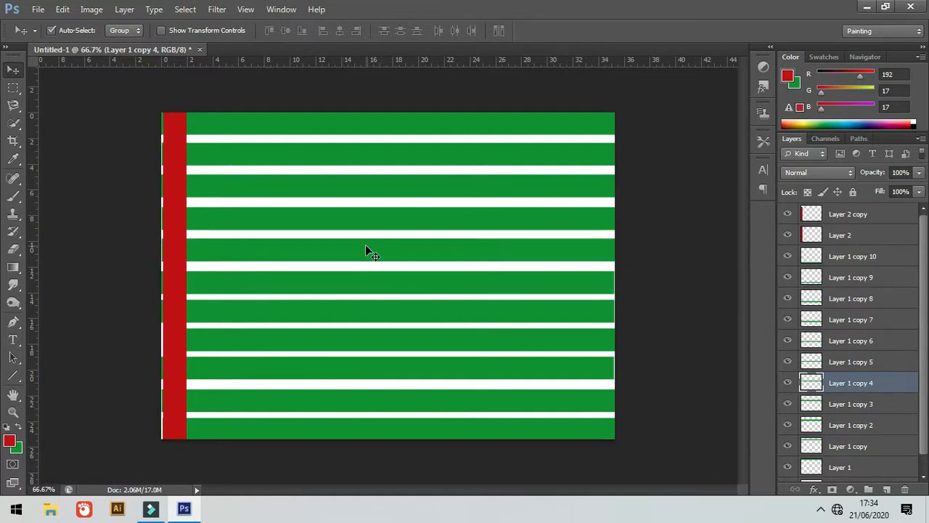
- Nudge the sixth and seventh green stripes a few pixels upward to even out the white gaps
{"action": "left_click", "coordinate": [378, 289]}
{"action": "key", "text": "Up"}
{"action": "key", "text": "Up"}
{"action": "key", "text": "Up"}
{"action": "key", "text": "Up"}
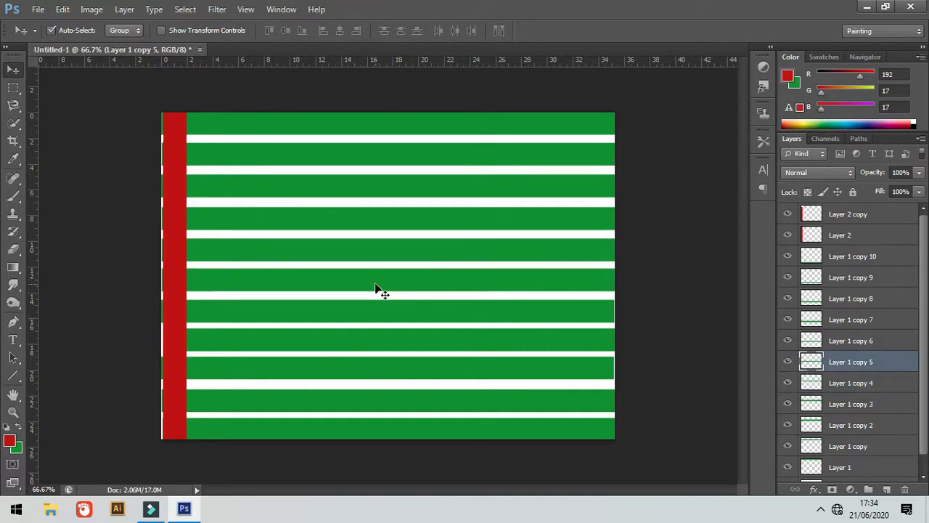
{"action": "key", "text": "Up"}
{"action": "left_click", "coordinate": [374, 304]}
{"action": "key", "text": "Up"}
{"action": "key", "text": "Up"}
{"action": "key", "text": "Up"}
{"action": "key", "text": "Up"}
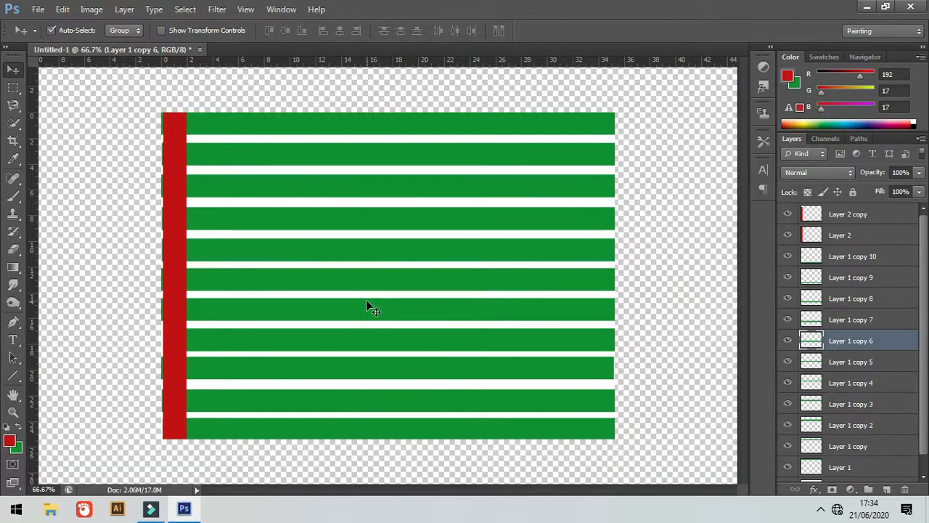
- Nudge the eighth green stripe slightly upward to widen the gap below it
{"action": "left_click", "coordinate": [357, 339]}
{"action": "left_click", "coordinate": [358, 343]}
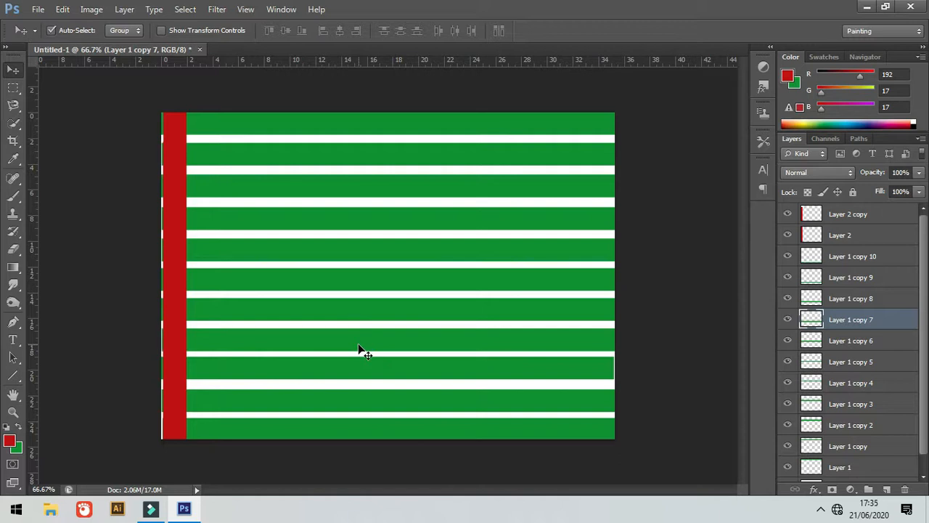
{"action": "key", "text": "Up"}
{"action": "key", "text": "Up"}
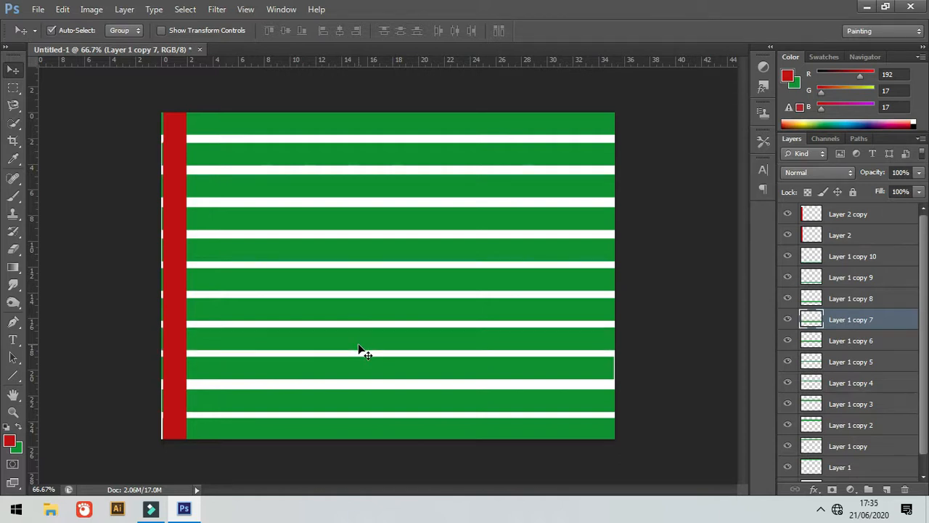
- Nudge the ninth green stripe a few pixels downward to balance the gaps above and below it
{"action": "left_click", "coordinate": [412, 381]}
{"action": "key", "text": "Down"}
{"action": "key", "text": "Down"}
{"action": "key", "text": "Down"}
{"action": "key", "text": "Down"}
{"action": "key", "text": "Down"}
{"action": "key", "text": "Down"}
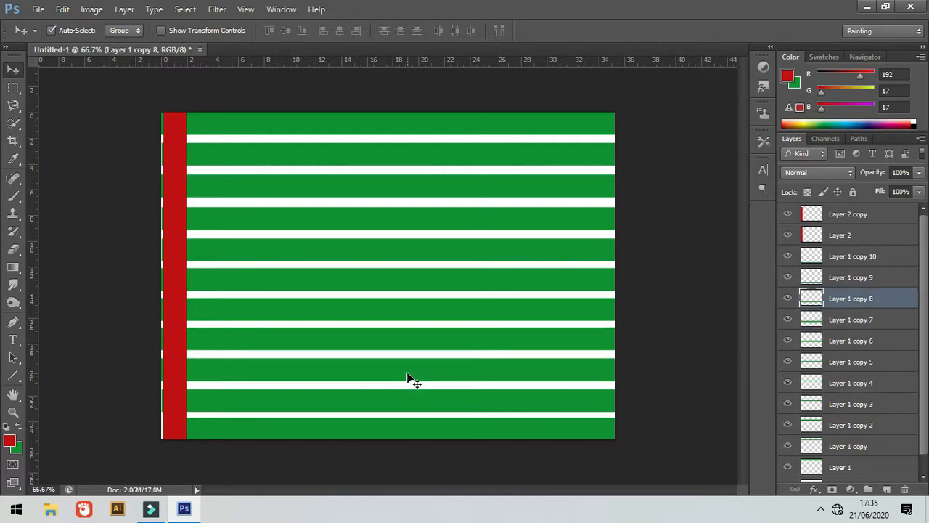
- Nudge the tenth green stripe slightly upward to even out its spacing with the neighbouring stripes
{"action": "left_click", "coordinate": [400, 396]}
{"action": "key", "text": "Up"}
{"action": "key", "text": "Up"}
{"action": "key", "text": "Up"}
{"action": "key", "text": "Up"}
{"action": "key", "text": "Up"}
{"action": "key", "text": "Up"}
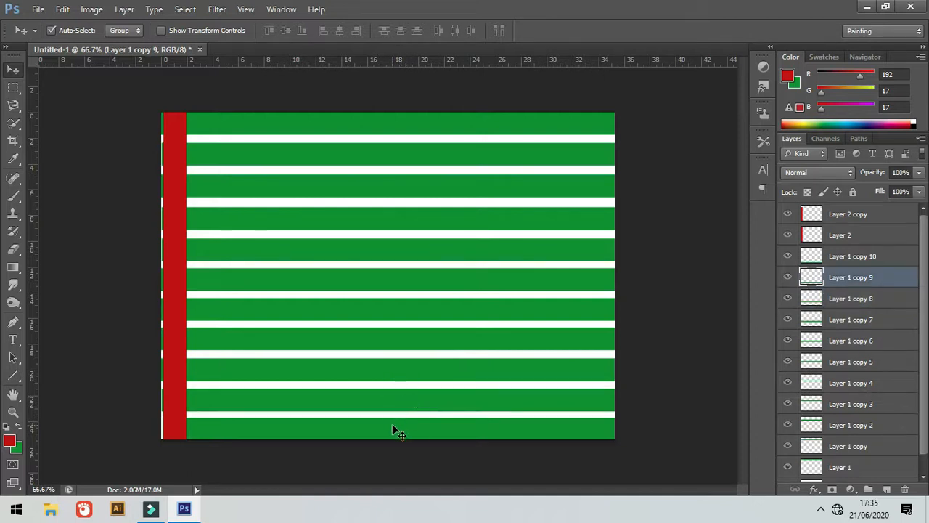
- Fine-tune the vertical position of the bottom green stripe to even out the white gap above it
{"action": "left_click", "coordinate": [394, 424]}
{"action": "key", "text": "Up"}
{"action": "key", "text": "Up"}
{"action": "key", "text": "Down"}
{"action": "key", "text": "Down"}
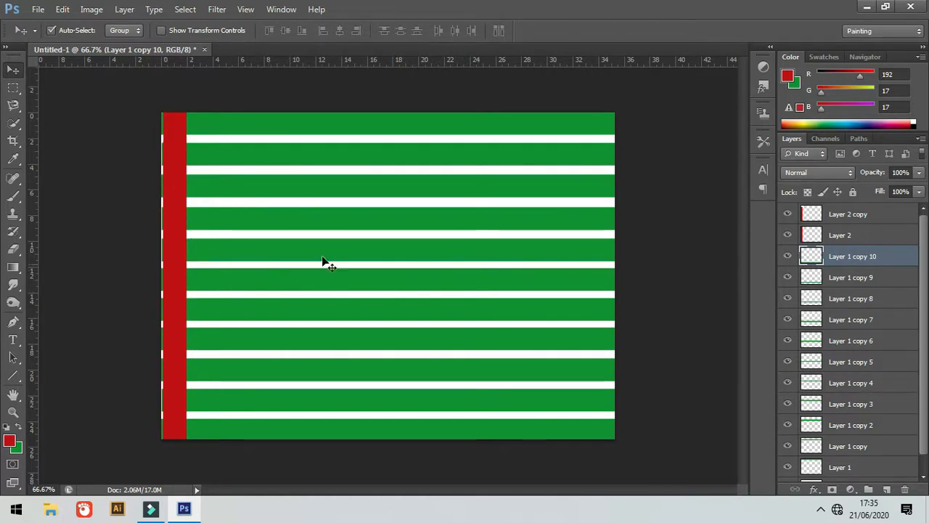
- Duplicate the red vertical stripe into eleven further copies spread across the canvas to its right edge
{"action": "left_click", "coordinate": [176, 235]}
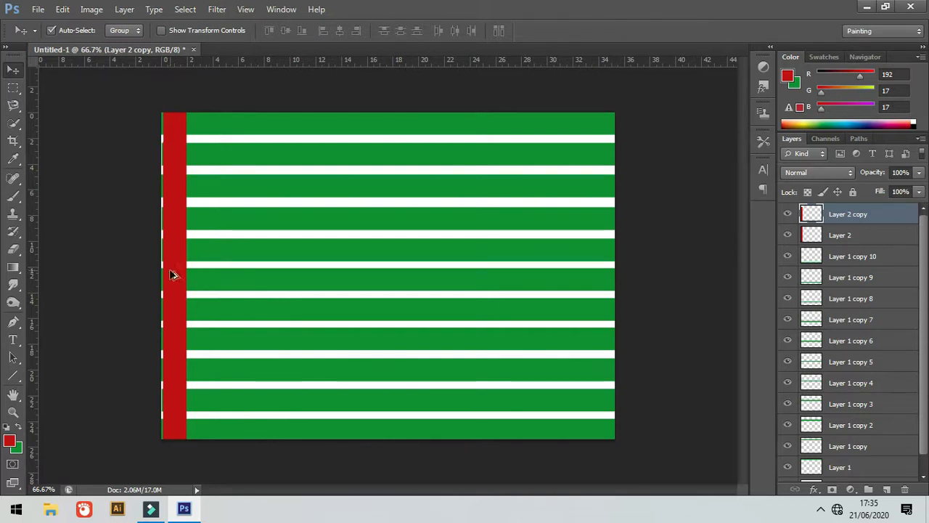
{"action": "left_click_drag", "start_coordinate": [175, 276], "coordinate": [604, 247]}
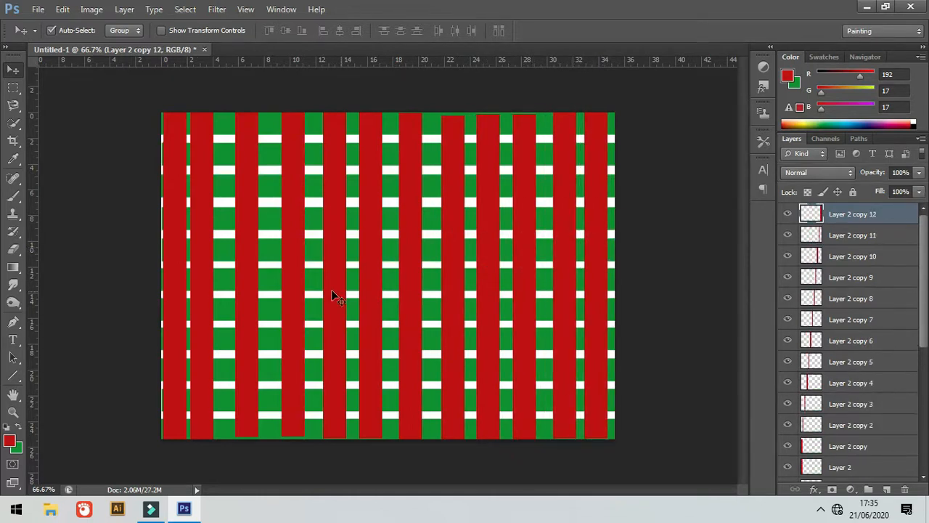
- Nudge the second red stripe to the right to widen its gap from the first red stripe
{"action": "left_click", "coordinate": [182, 267]}
{"action": "left_click", "coordinate": [198, 264]}
{"action": "key", "text": "Right"}
{"action": "key", "text": "Right"}
{"action": "key", "text": "Right"}
{"action": "key", "text": "Right"}
{"action": "key", "text": "Right"}
{"action": "key", "text": "Right"}
{"action": "key", "text": "Right"}
{"action": "key", "text": "Right"}
{"action": "key", "text": "Right"}
{"action": "key", "text": "Right"}
{"action": "key", "text": "Right"}
{"action": "key", "text": "Right"}
{"action": "key", "text": "Right"}
{"action": "key", "text": "Right"}
{"action": "key", "text": "Right"}
{"action": "key", "text": "Right"}
{"action": "key", "text": "Right"}
{"action": "key", "text": "Right"}
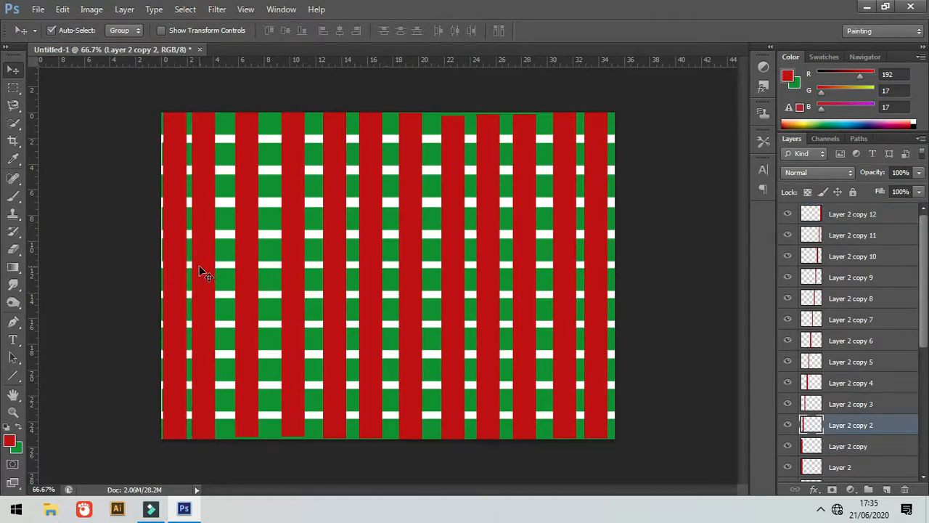
{"action": "key", "text": "Right"}
{"action": "key", "text": "Right"}
{"action": "key", "text": "Right"}
{"action": "key", "text": "Right"}
{"action": "key", "text": "Right"}
{"action": "key", "text": "Right"}
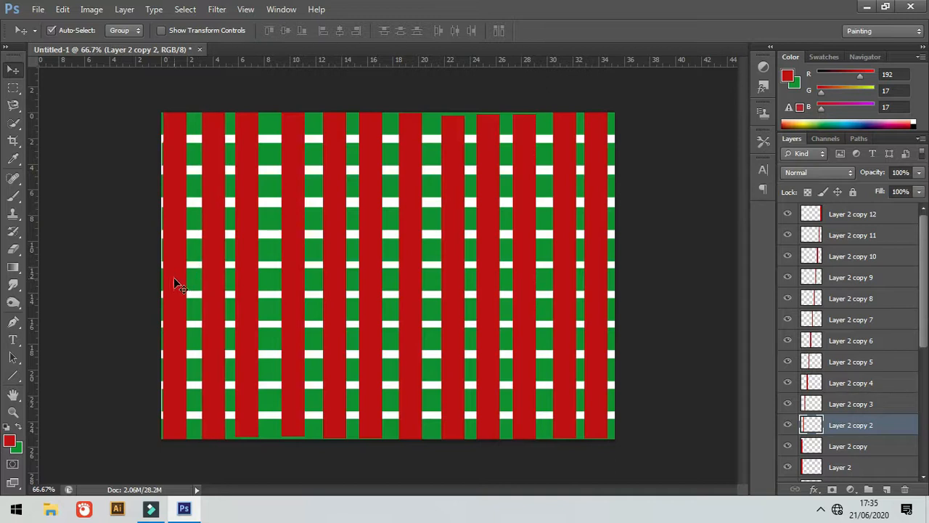
- Try to nudge the top copy of the first red stripe to the right
{"action": "left_click", "coordinate": [176, 279]}
{"action": "key", "text": "Right"}
{"action": "key", "text": "Right"}
{"action": "key", "text": "Right"}
{"action": "key", "text": "Right"}
{"action": "key", "text": "Right"}
{"action": "key", "text": "Right"}
{"action": "key", "text": "Right"}
{"action": "key", "text": "Right"}
{"action": "key", "text": "Right"}
{"action": "key", "text": "Right"}
{"action": "key", "text": "Right"}
{"action": "key", "text": "Right"}
{"action": "key", "text": "Right"}
{"action": "key", "text": "Right"}
{"action": "key", "text": "Right"}
{"action": "key", "text": "Right"}
{"action": "key", "text": "Right"}
{"action": "key", "text": "Right"}
{"action": "key", "text": "Right"}
{"action": "key", "text": "Right"}
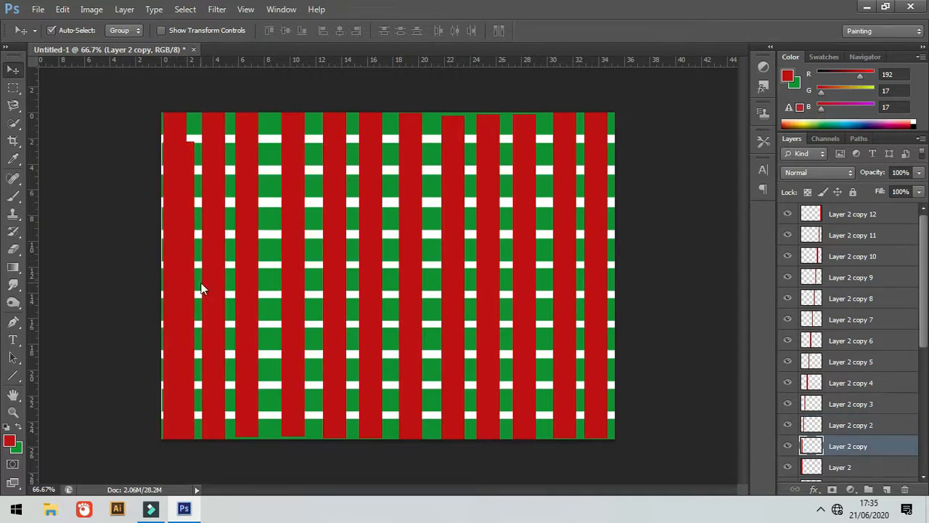
- Delete the surplus red stripe layer, Layer 2 copy, that overlaps the first red stripe
{"action": "left_click_drag", "start_coordinate": [191, 149], "coordinate": [196, 153]}
{"action": "right_click", "coordinate": [193, 154]}
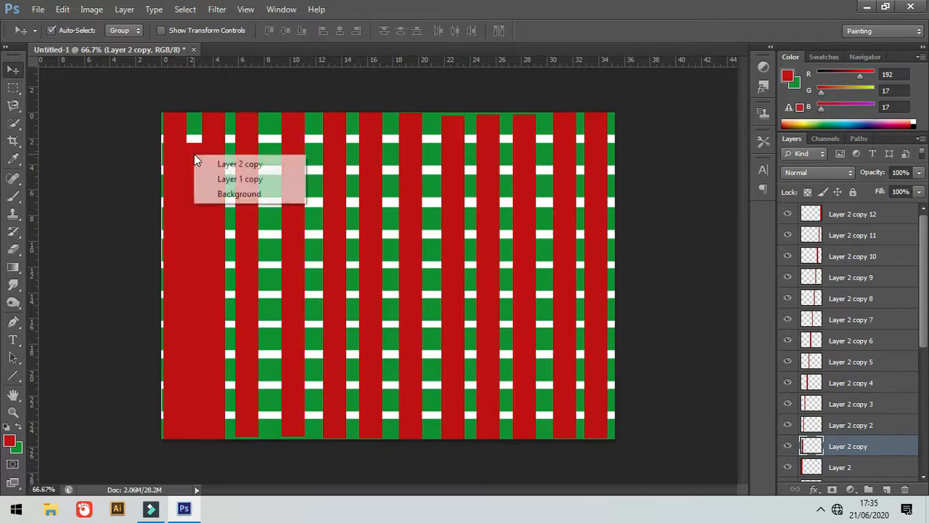
{"action": "left_click", "coordinate": [190, 150]}
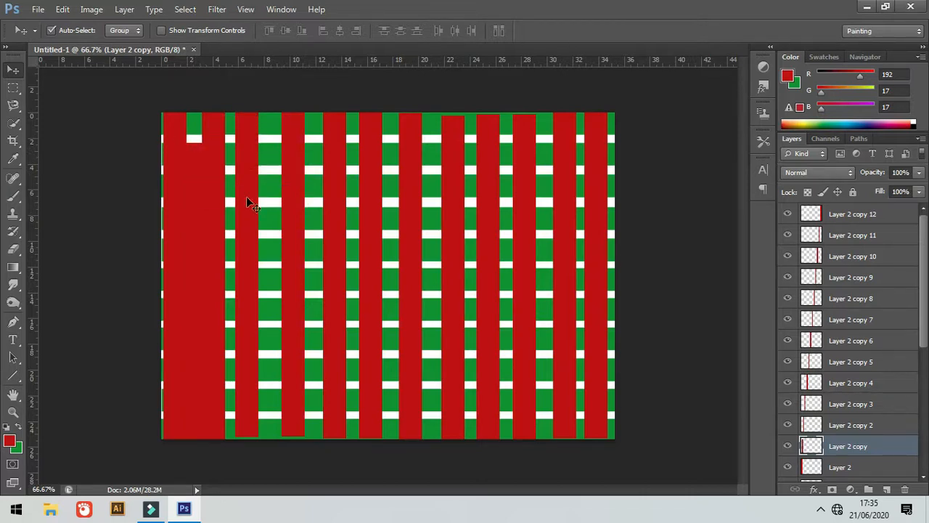
{"action": "left_click_drag", "start_coordinate": [874, 448], "coordinate": [905, 489]}
- Nudge the first red stripe to the right, away from the canvas's left edge
{"action": "left_click", "coordinate": [179, 238]}
{"action": "key", "text": "Right"}
{"action": "key", "text": "Right"}
{"action": "key", "text": "Right"}
{"action": "key", "text": "Right"}
{"action": "key", "text": "Right"}
{"action": "key", "text": "Right"}
{"action": "key", "text": "Right"}
{"action": "key", "text": "Right"}
{"action": "key", "text": "Right"}
{"action": "key", "text": "Right"}
{"action": "key", "text": "Right"}
{"action": "key", "text": "Right"}
{"action": "key", "text": "Right"}
{"action": "key", "text": "Right"}
{"action": "key", "text": "Right"}
{"action": "key", "text": "Right"}
{"action": "key", "text": "Right"}
{"action": "key", "text": "Right"}
{"action": "key", "text": "Right"}
{"action": "key", "text": "Right"}
- Nudge the second red stripe further right to widen its gap from the shifted first stripe
{"action": "left_click", "coordinate": [210, 253]}
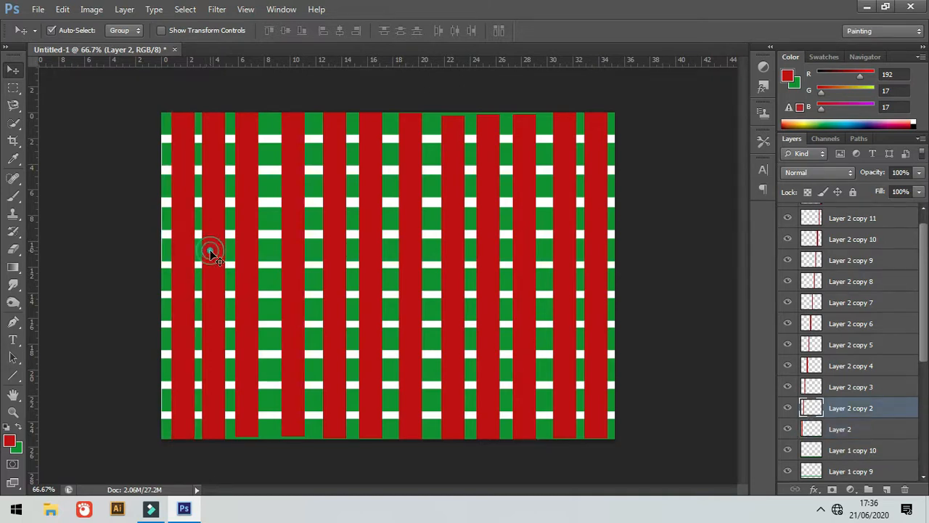
{"action": "key", "text": "Right"}
{"action": "key", "text": "Right"}
{"action": "key", "text": "Right"}
{"action": "key", "text": "Right"}
{"action": "key", "text": "Right"}
{"action": "key", "text": "Right"}
{"action": "key", "text": "Right"}
{"action": "key", "text": "Right"}
{"action": "key", "text": "Right"}
{"action": "key", "text": "Right"}
{"action": "key", "text": "Right"}
{"action": "key", "text": "Right"}
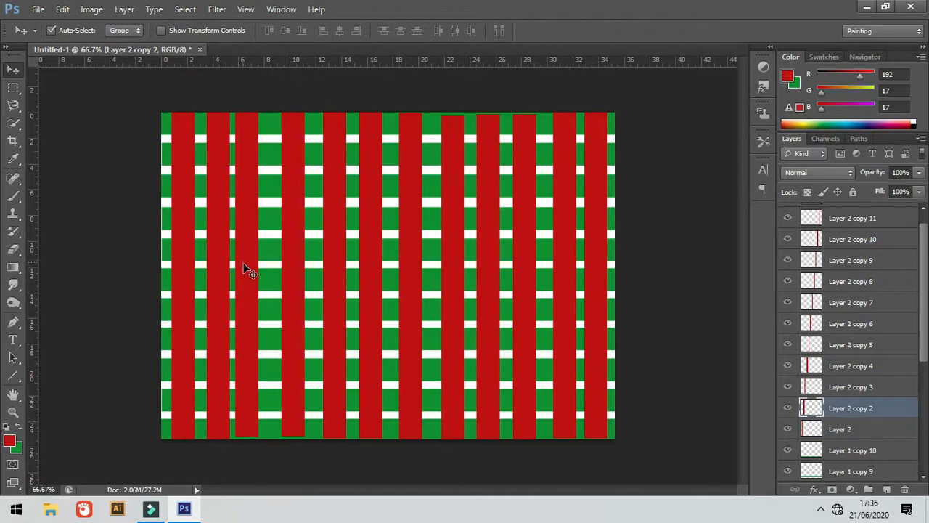
- Nudge the third red stripe to the right and align it vertically with the canvas edges
{"action": "left_click", "coordinate": [244, 263]}
{"action": "key", "text": "Right"}
{"action": "key", "text": "Right"}
{"action": "key", "text": "Right"}
{"action": "key", "text": "Right"}
{"action": "key", "text": "Right"}
{"action": "key", "text": "Right"}
{"action": "key", "text": "Right"}
{"action": "key", "text": "Right"}
{"action": "key", "text": "Right"}
{"action": "key", "text": "Right"}
{"action": "key", "text": "Right"}
{"action": "key", "text": "Right"}
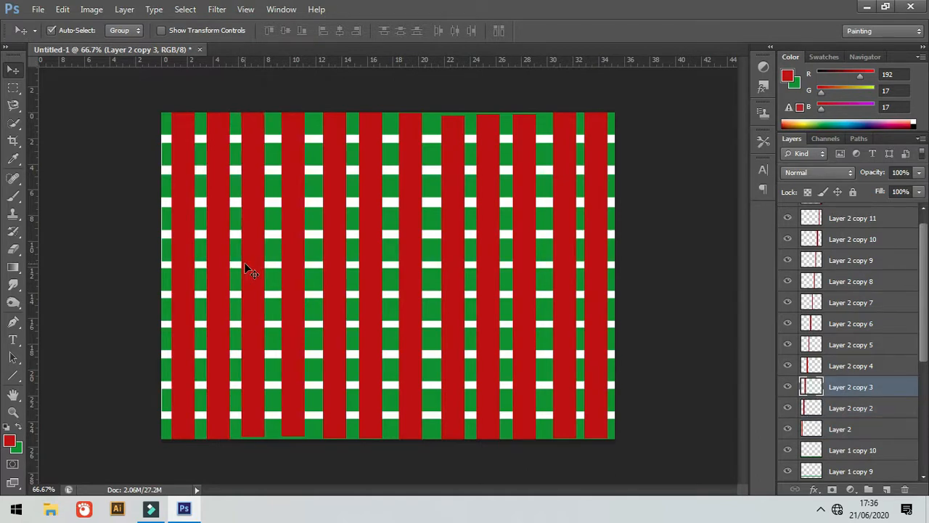
{"action": "key", "text": "Down"}
{"action": "key", "text": "Down"}
{"action": "key", "text": "Up"}
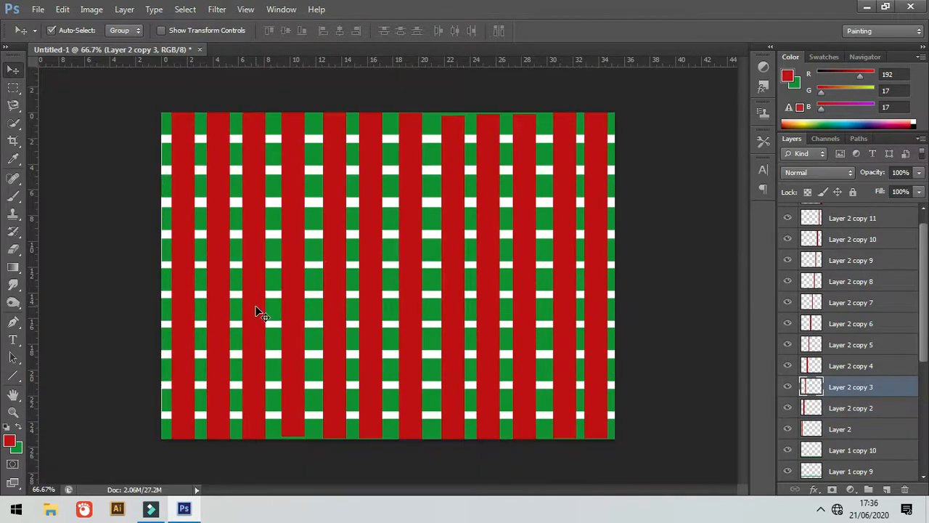
{"action": "left_click", "coordinate": [257, 311]}
- Nudge the fourth red stripe slightly left and align it vertically with the canvas edges
{"action": "left_click", "coordinate": [298, 331]}
{"action": "key", "text": "Left"}
{"action": "key", "text": "Left"}
{"action": "key", "text": "Left"}
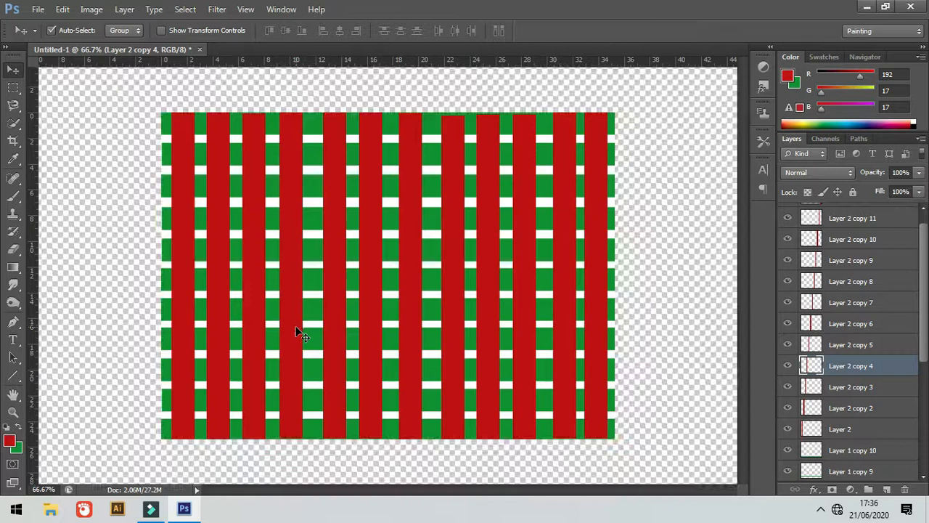
{"action": "key", "text": "Up"}
- Nudge the third and fourth red stripes a few pixels to the right to balance their spacing
{"action": "left_click", "coordinate": [254, 279]}
{"action": "key", "text": "Up"}
{"action": "key", "text": "Right"}
{"action": "key", "text": "Right"}
{"action": "left_click", "coordinate": [296, 319]}
{"action": "key", "text": "Right"}
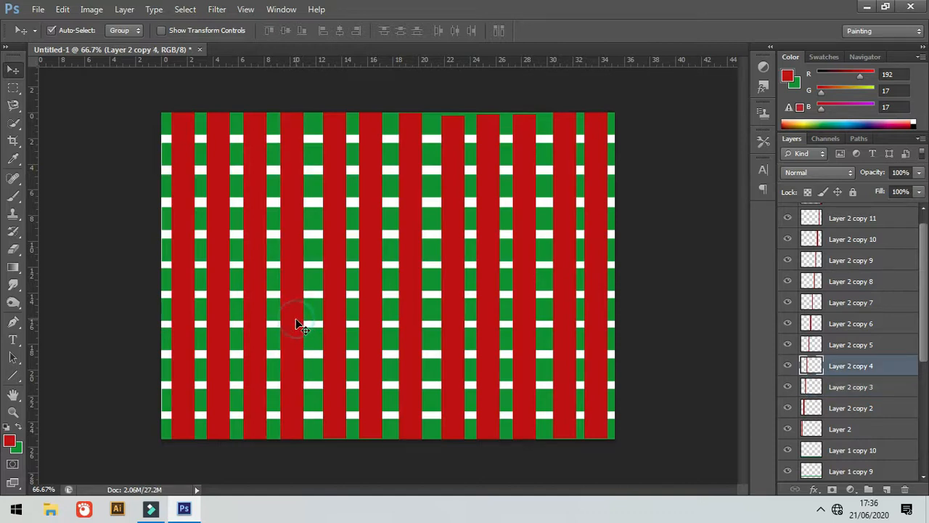
- Nudge the fifth red stripe a few pixels to the left, closer to the fourth
{"action": "left_click", "coordinate": [327, 330]}
{"action": "key", "text": "Left"}
{"action": "key", "text": "Left"}
{"action": "key", "text": "Left"}
{"action": "key", "text": "Left"}
{"action": "key", "text": "Left"}
{"action": "key", "text": "Left"}
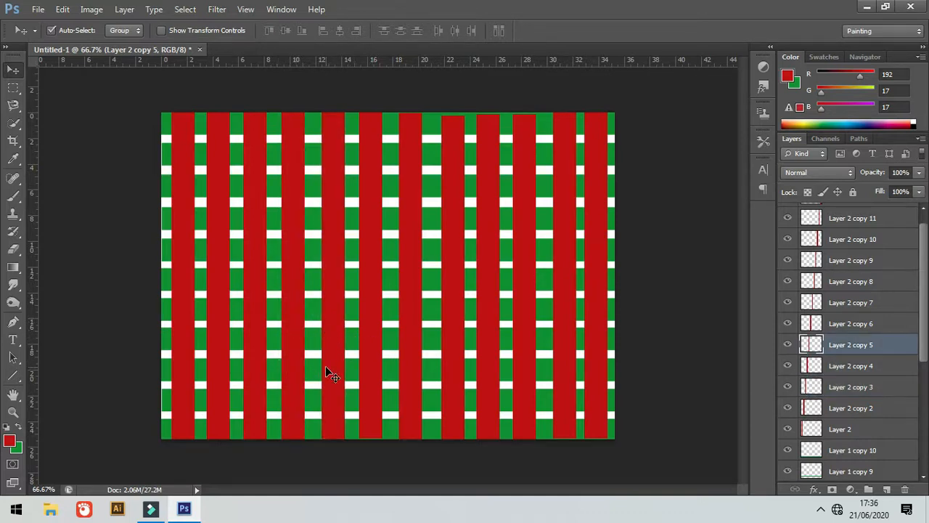
- Align the sixth red stripe with the canvas's bottom edge and nudge the seventh slightly left
{"action": "left_click", "coordinate": [370, 384]}
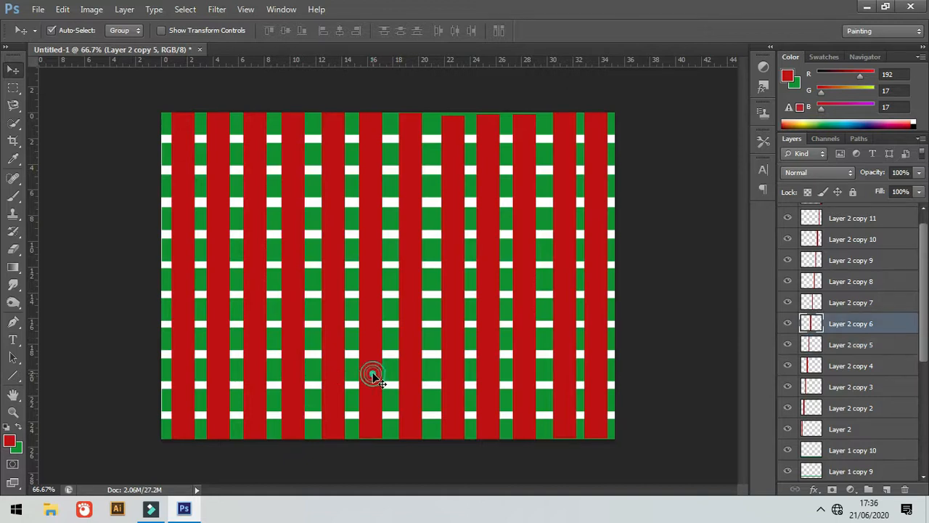
{"action": "left_click", "coordinate": [412, 373]}
{"action": "key", "text": "Left"}
{"action": "key", "text": "Left"}
{"action": "key", "text": "Left"}
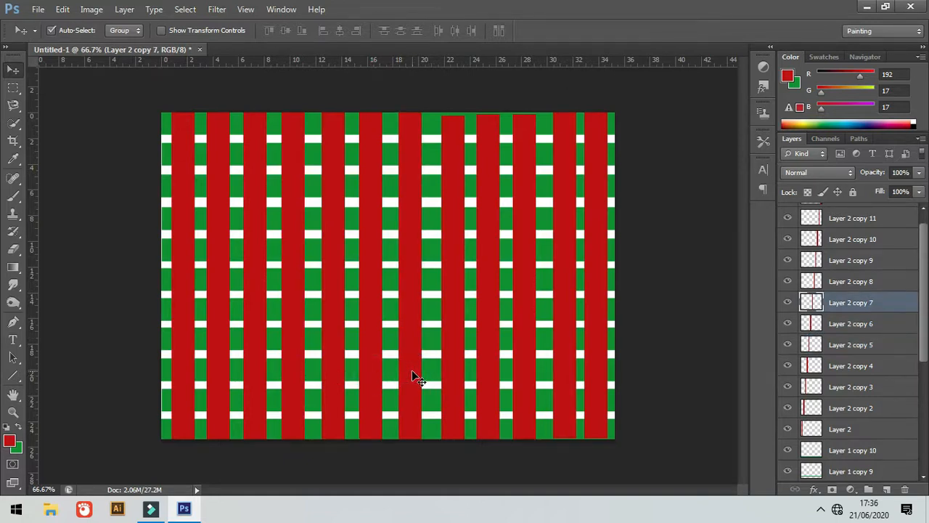
- Nudge the eighth red stripe a few pixels left and align its end with the canvas's top edge
{"action": "left_click", "coordinate": [454, 393]}
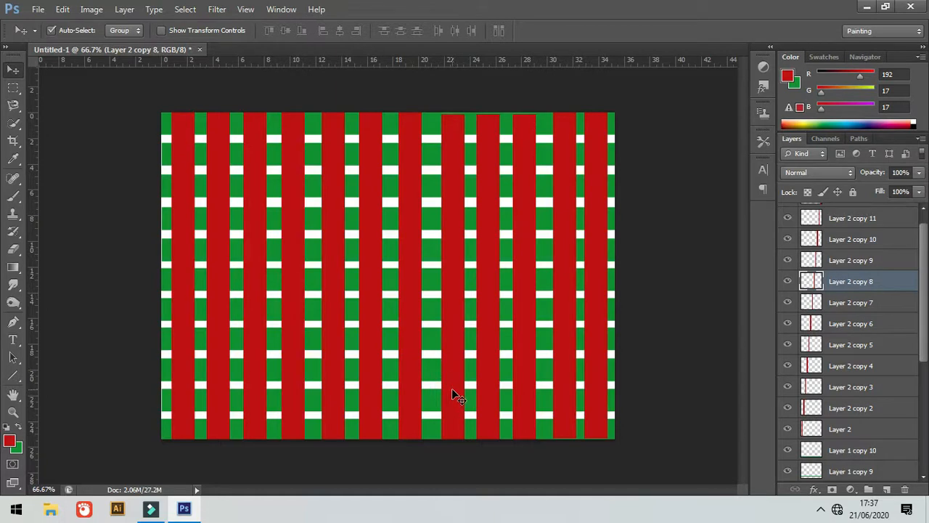
{"action": "key", "text": "Left"}
{"action": "key", "text": "Left"}
{"action": "key", "text": "Left"}
{"action": "key", "text": "Left"}
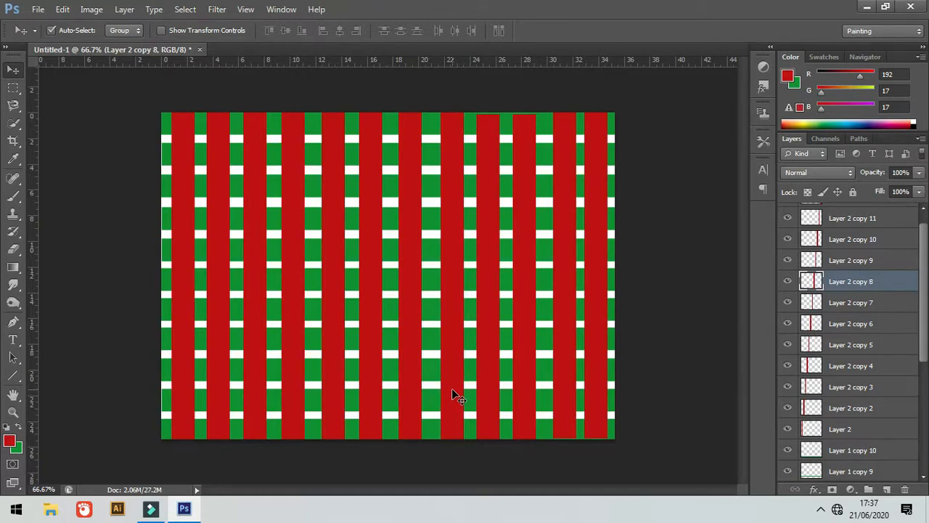
{"action": "key", "text": "Left"}
{"action": "key", "text": "Left"}
{"action": "key", "text": "Left"}
{"action": "key", "text": "Left"}
{"action": "key", "text": "Left"}
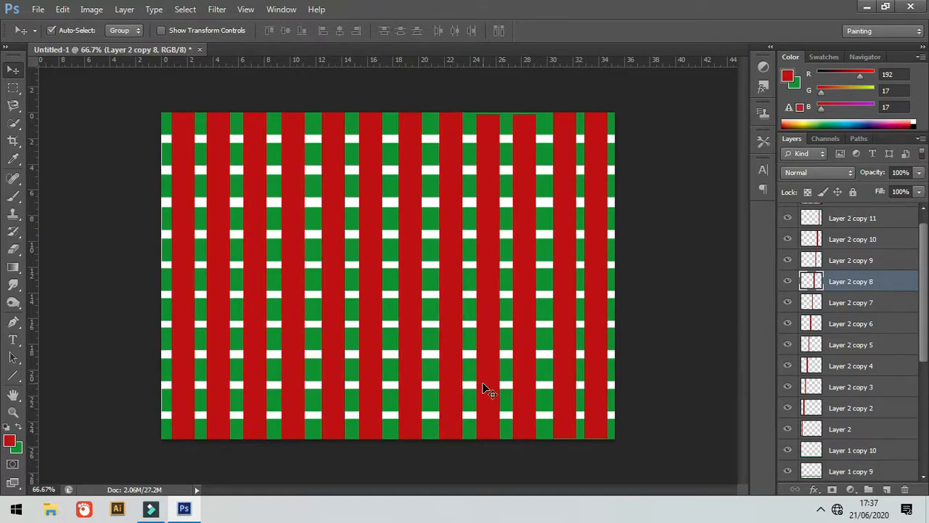
- Align the ninth red stripe with the canvas's top edge and nudge the eighth slightly further left
{"action": "left_click", "coordinate": [485, 390]}
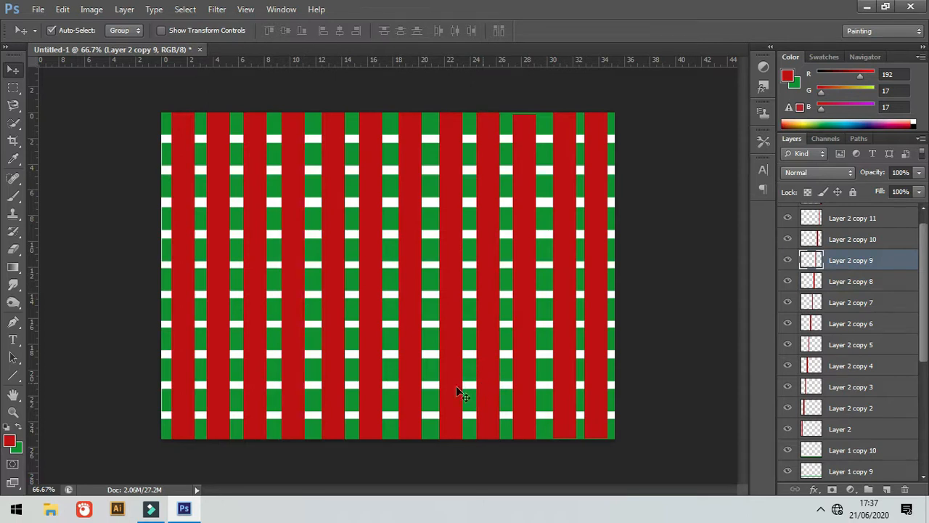
{"action": "left_click", "coordinate": [449, 389]}
{"action": "key", "text": "Left"}
{"action": "key", "text": "Left"}
{"action": "key", "text": "Left"}
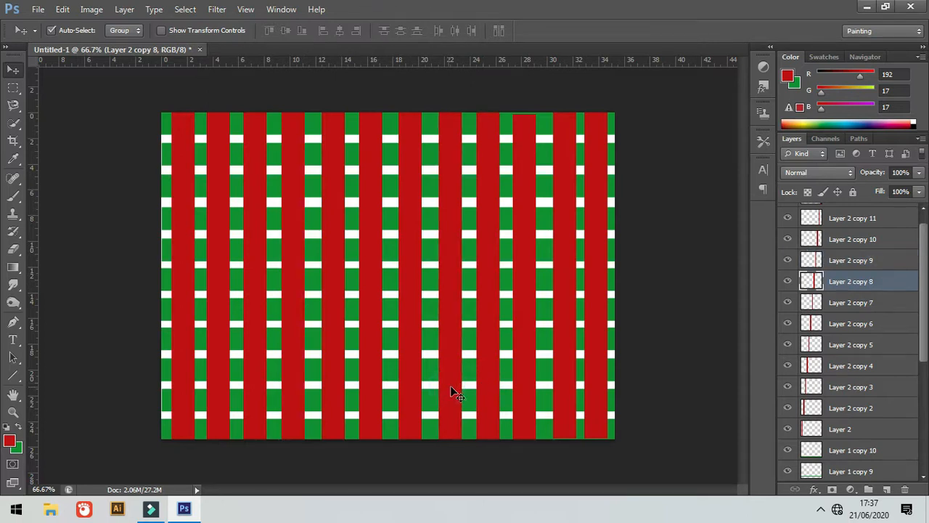
- Nudge the tenth and eleventh red stripes a few pixels right, aligning the tenth with the canvas's top edge
{"action": "left_click", "coordinate": [527, 365]}
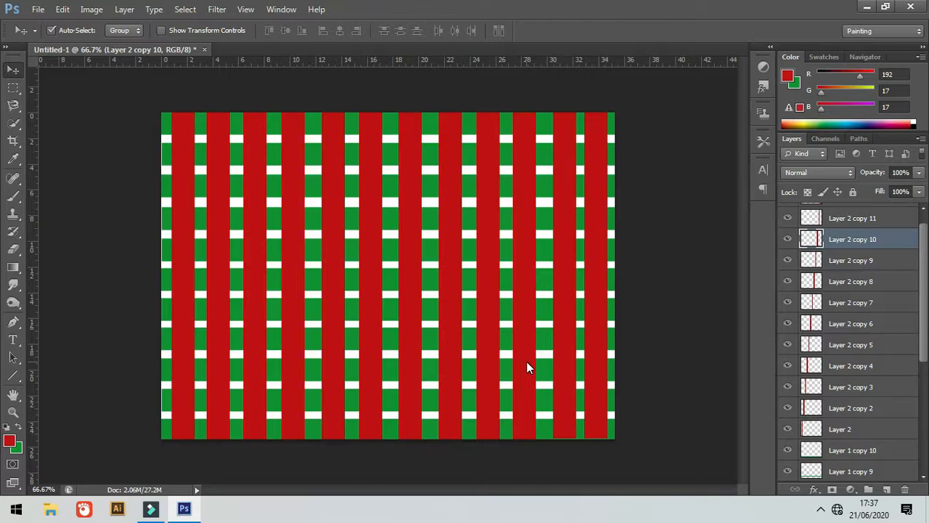
{"action": "key", "text": "Right"}
{"action": "key", "text": "Right"}
{"action": "key", "text": "Right"}
{"action": "key", "text": "Right"}
{"action": "left_click", "coordinate": [563, 371]}
{"action": "key", "text": "Right"}
{"action": "key", "text": "Right"}
{"action": "key", "text": "Right"}
- Shift the twelfth red stripe a few pixels right, closer to the canvas's right edge
{"action": "left_click_drag", "start_coordinate": [591, 370], "coordinate": [600, 371]}
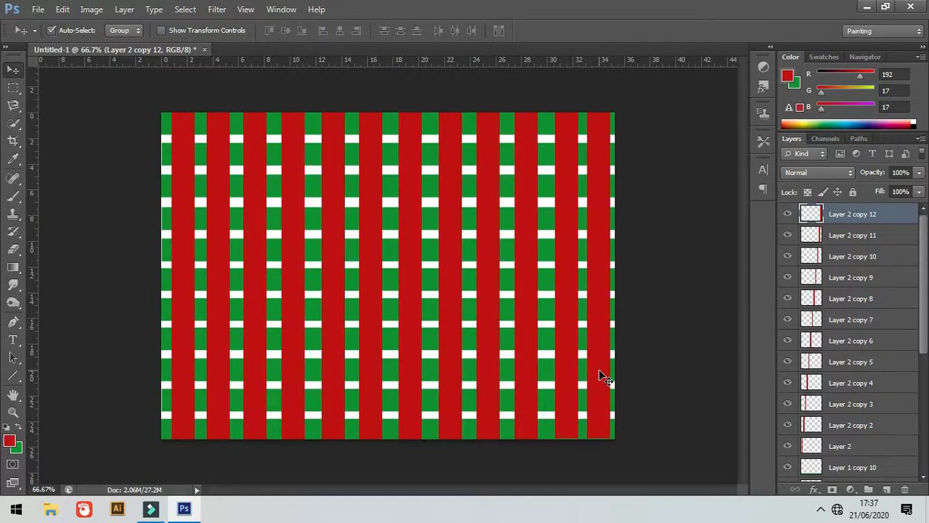
{"action": "key", "text": "Right"}
{"action": "key", "text": "Right"}
{"action": "key", "text": "Right"}
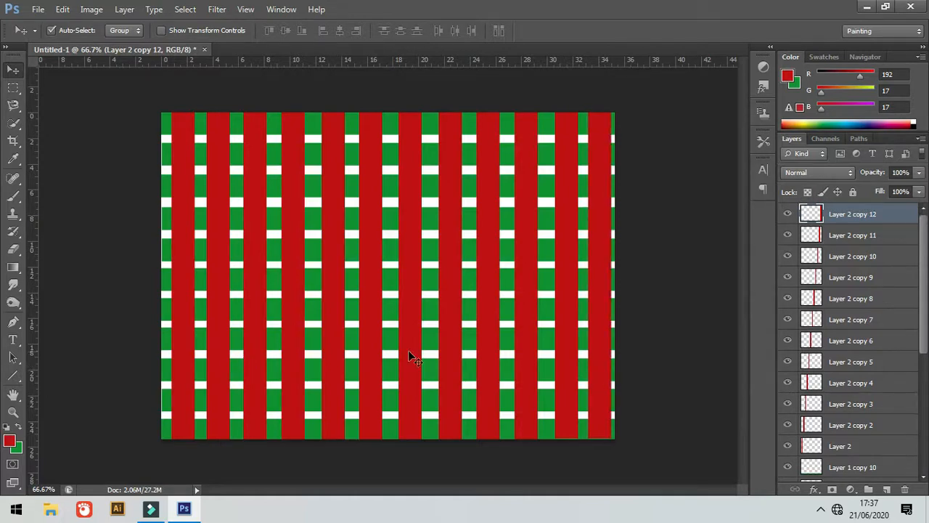
- Nudge the eleventh red stripe a few pixels left and shift the twelfth up to the canvas's top edge
{"action": "left_click", "coordinate": [563, 352]}
{"action": "key", "text": "Left"}
{"action": "key", "text": "Left"}
{"action": "key", "text": "Left"}
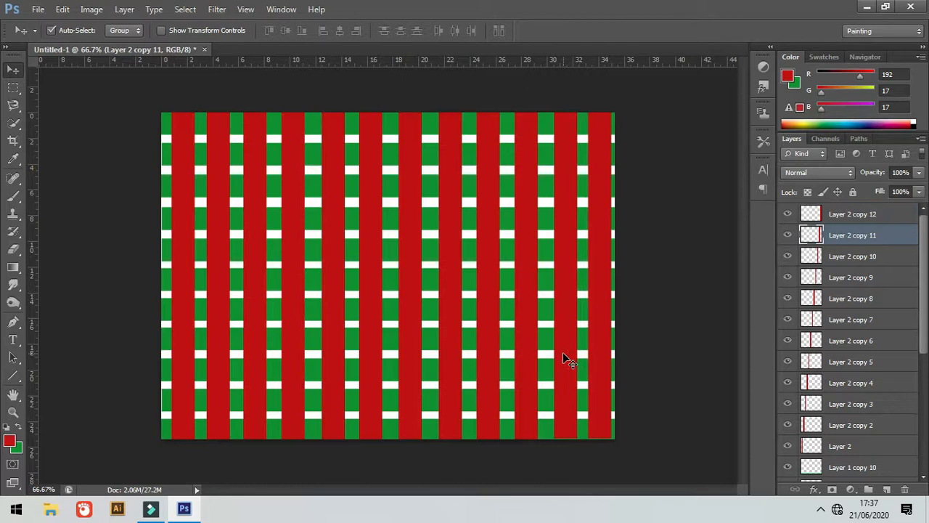
{"action": "left_click", "coordinate": [592, 368]}
{"action": "key", "text": "Up"}
{"action": "key", "text": "Up"}
{"action": "key", "text": "Up"}
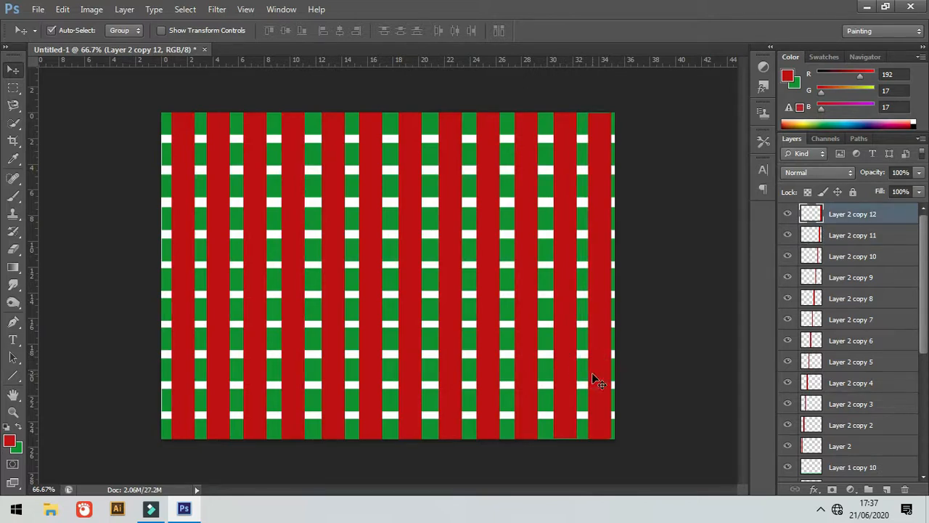
{"action": "key", "text": "Up"}
- Delete the lowest green stripe's layer, Layer 1 copy 10
{"action": "left_click", "coordinate": [307, 430]}
{"action": "left_click_drag", "start_coordinate": [859, 469], "coordinate": [904, 490]}
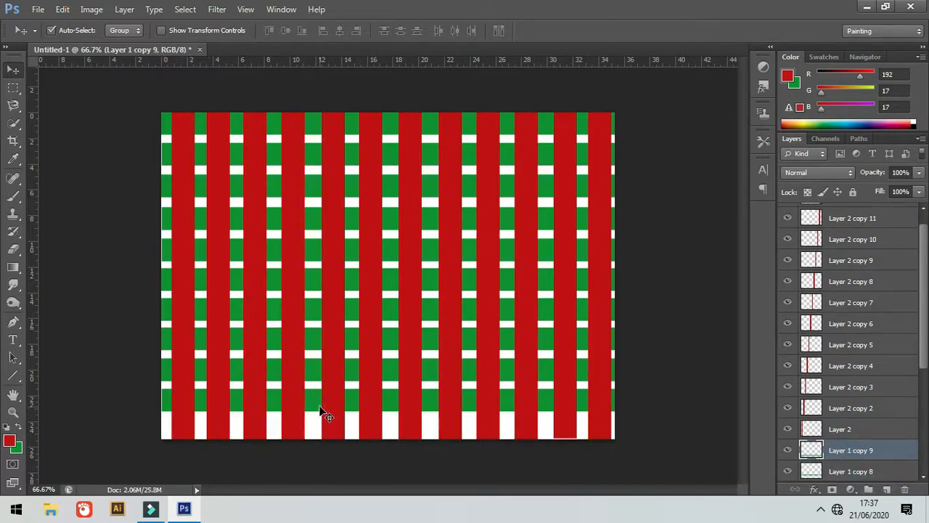
- Shift the lowest green stripe, Layer 1 copy 9, down toward the canvas's bottom edge
{"action": "key", "text": "Down"}
{"action": "key", "text": "Down"}
{"action": "key", "text": "Down"}
{"action": "key", "text": "Down"}
{"action": "key", "text": "Down"}
{"action": "key", "text": "Down"}
{"action": "key", "text": "Down"}
{"action": "key", "text": "Down"}
{"action": "key", "text": "Down"}
{"action": "key", "text": "Down"}
{"action": "key", "text": "Down"}
{"action": "key", "text": "Down"}
{"action": "key", "text": "Down"}
{"action": "key", "text": "Down"}
{"action": "key", "text": "Down"}
{"action": "key", "text": "Down"}
{"action": "key", "text": "Down"}
{"action": "key", "text": "Down"}
{"action": "key", "text": "Down"}
{"action": "key", "text": "Down"}
{"action": "key", "text": "Down"}
{"action": "key", "text": "Down"}
{"action": "key", "text": "Down"}
{"action": "key", "text": "Down"}
{"action": "key", "text": "Down"}
{"action": "key", "text": "Down"}
{"action": "key", "text": "Down"}
{"action": "key", "text": "Down"}
{"action": "key", "text": "Down"}
{"action": "key", "text": "Down"}
{"action": "key", "text": "Down"}
{"action": "key", "text": "Down"}
{"action": "key", "text": "Down"}
{"action": "key", "text": "Down"}
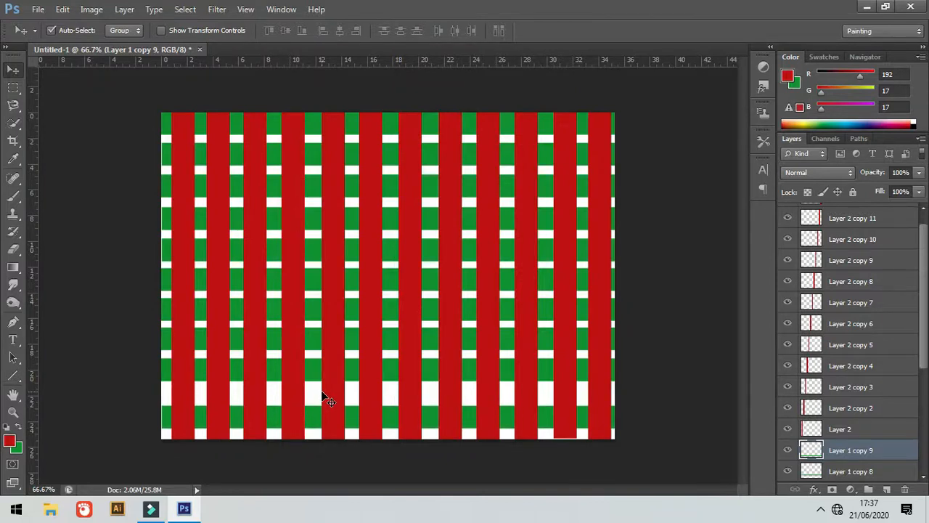
- Nudge the second-lowest green stripe, Layer 1 copy 8, slightly down to widen the white gap above it
{"action": "key", "text": "alt+bracketleft"}
{"action": "key", "text": "Down"}
{"action": "key", "text": "Down"}
{"action": "key", "text": "Down"}
{"action": "key", "text": "Down"}
{"action": "key", "text": "Down"}
{"action": "key", "text": "Down"}
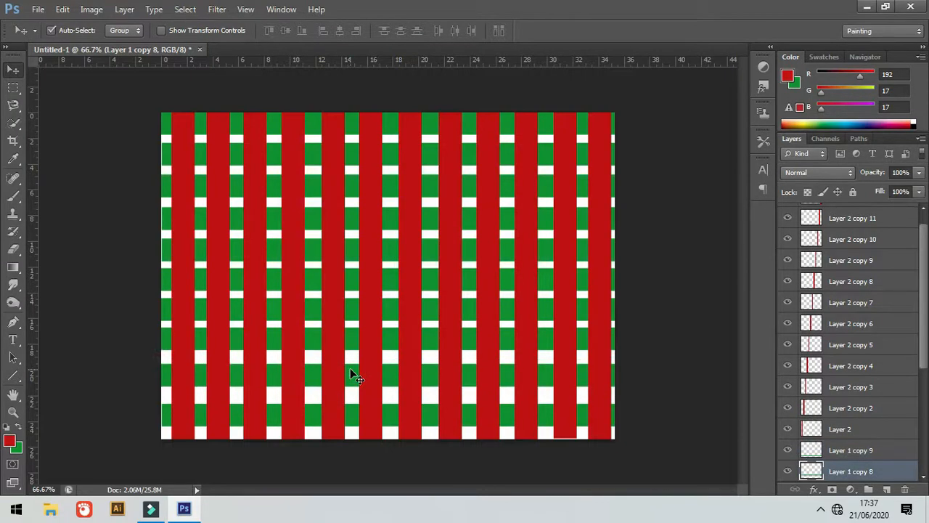
- Delete the lowest green stripe's layer, Layer 1 copy 9
{"action": "left_click", "coordinate": [362, 414]}
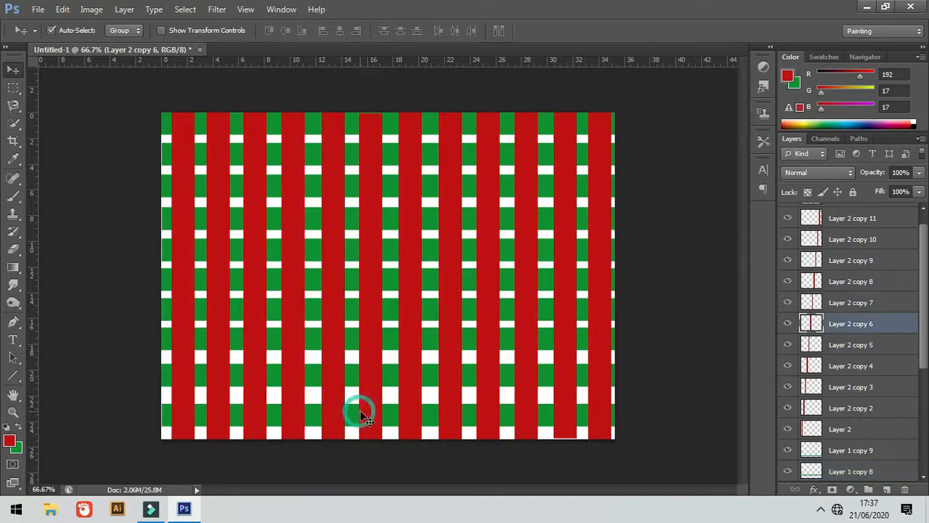
{"action": "right_click", "coordinate": [350, 415]}
{"action": "left_click", "coordinate": [357, 420]}
{"action": "left_click", "coordinate": [390, 416]}
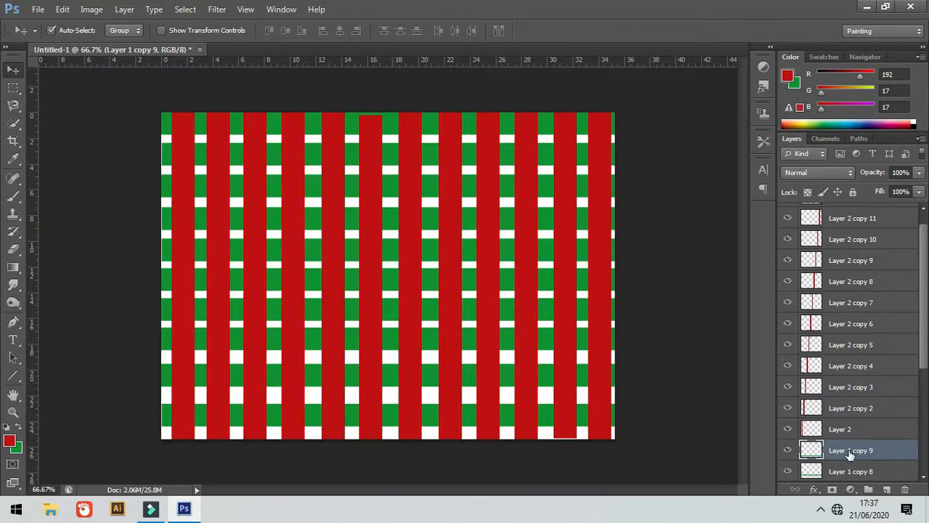
{"action": "left_click_drag", "start_coordinate": [857, 453], "coordinate": [906, 490]}
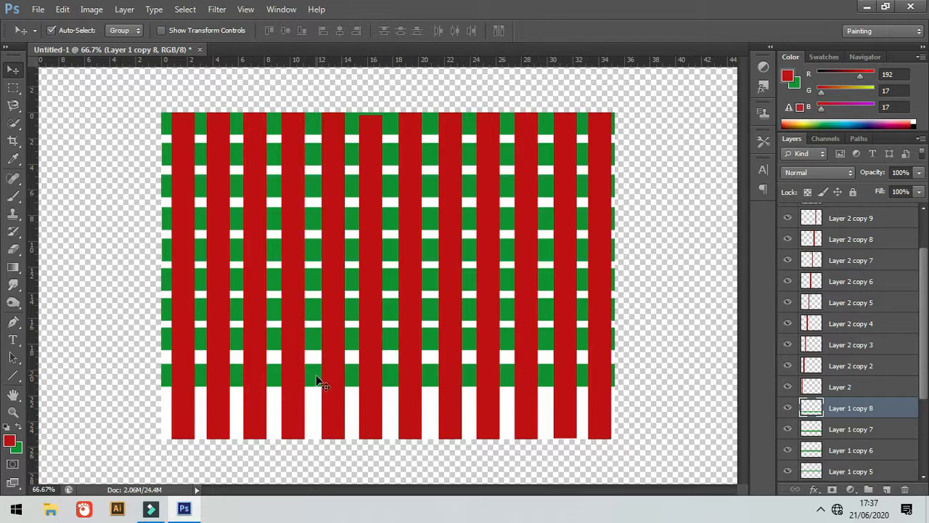
- Shift the green stripe Layer 1 copy 8 down until only a narrow white gap separates it from the canvas's bottom edge
{"action": "left_click", "coordinate": [315, 376]}
{"action": "key", "text": "Down"}
{"action": "key", "text": "Down"}
{"action": "key", "text": "Down"}
{"action": "key", "text": "Down"}
{"action": "key", "text": "Down"}
{"action": "key", "text": "Down"}
{"action": "key", "text": "Down"}
{"action": "key", "text": "Down"}
{"action": "key", "text": "Down"}
{"action": "key", "text": "Down"}
{"action": "key", "text": "Down"}
{"action": "key", "text": "Down"}
{"action": "key", "text": "Down"}
{"action": "key", "text": "Down"}
{"action": "key", "text": "Down"}
{"action": "key", "text": "Down"}
{"action": "key", "text": "Down"}
{"action": "key", "text": "Down"}
{"action": "key", "text": "Down"}
{"action": "key", "text": "Down"}
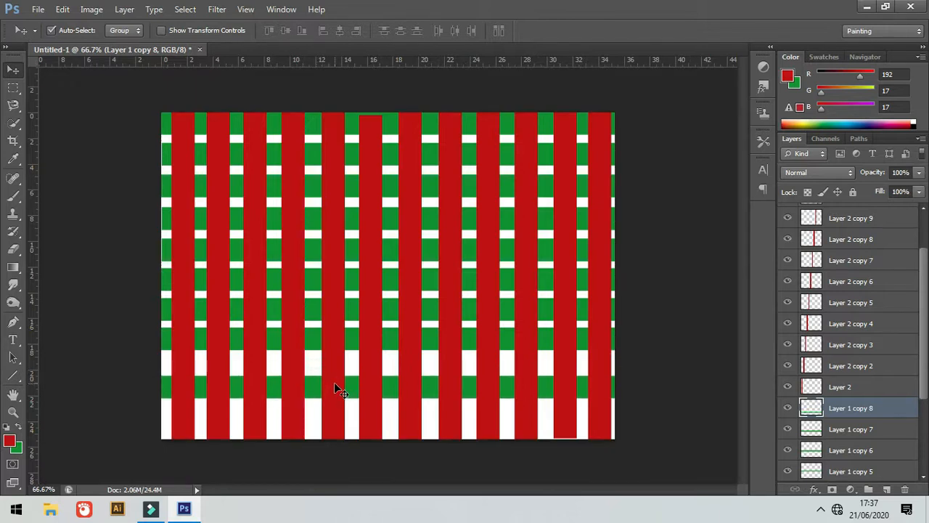
{"action": "key", "text": "Down"}
{"action": "key", "text": "Down"}
{"action": "key", "text": "Down"}
{"action": "key", "text": "Down"}
{"action": "key", "text": "Down"}
{"action": "key", "text": "Down"}
{"action": "key", "text": "Down"}
{"action": "key", "text": "Down"}
{"action": "key", "text": "Down"}
{"action": "key", "text": "Down"}
{"action": "key", "text": "Down"}
{"action": "key", "text": "Down"}
{"action": "key", "text": "Down"}
{"action": "key", "text": "Down"}
{"action": "key", "text": "Down"}
{"action": "key", "text": "Down"}
{"action": "key", "text": "Down"}
{"action": "key", "text": "Down"}
{"action": "key", "text": "Down"}
{"action": "key", "text": "Down"}
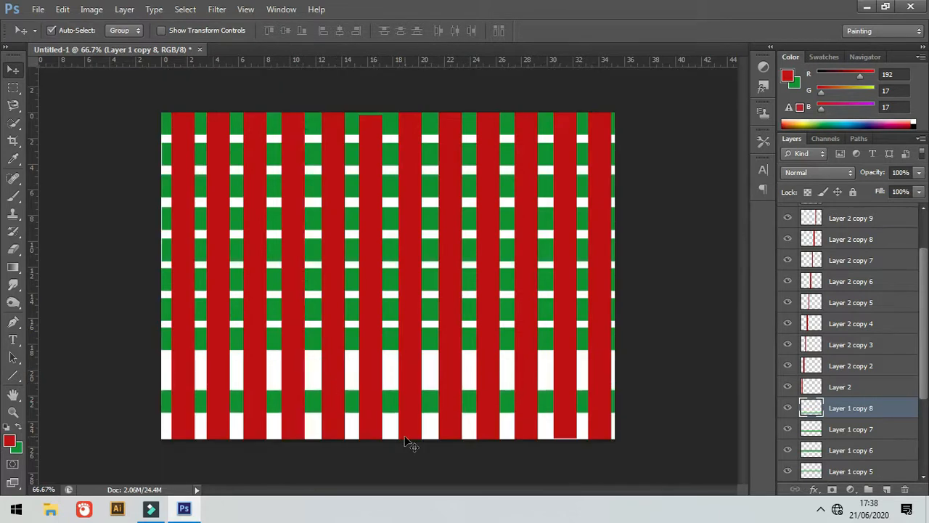
{"action": "key", "text": "Down"}
{"action": "key", "text": "Down"}
{"action": "key", "text": "Down"}
{"action": "key", "text": "Down"}
{"action": "key", "text": "Down"}
{"action": "key", "text": "Down"}
{"action": "key", "text": "Down"}
{"action": "key", "text": "Down"}
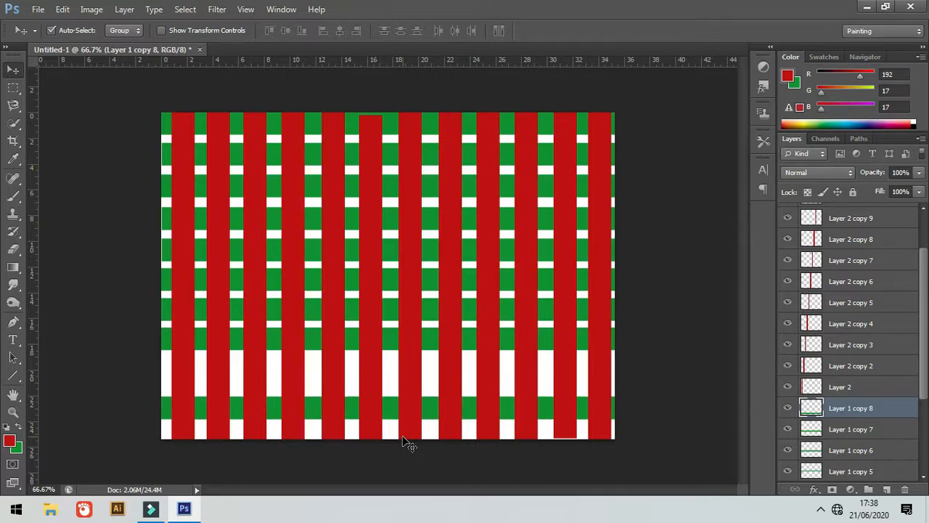
- Move the green stripe Layer 1 copy 7 down to just above the lowest green stripe
{"action": "left_click", "coordinate": [361, 340]}
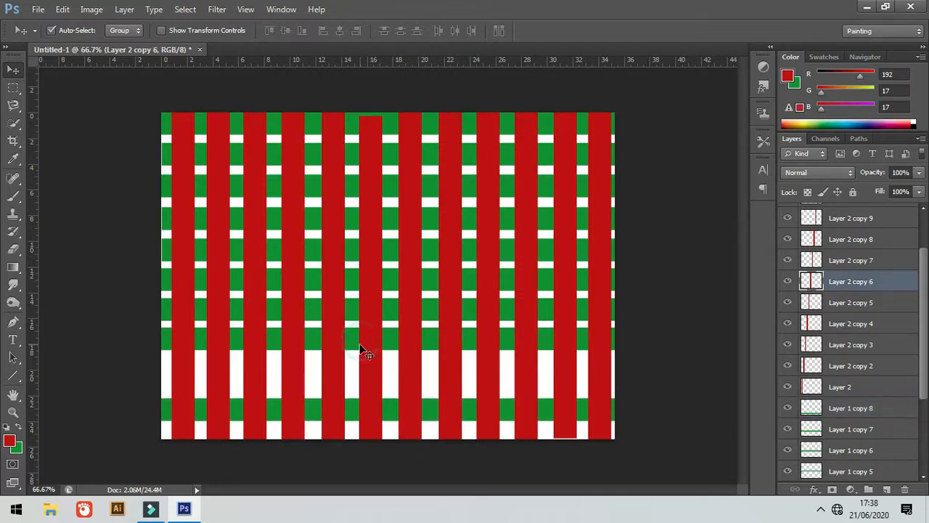
{"action": "left_click_drag", "start_coordinate": [353, 346], "coordinate": [374, 363]}
{"action": "key", "text": "Down"}
{"action": "key", "text": "Down"}
{"action": "key", "text": "Down"}
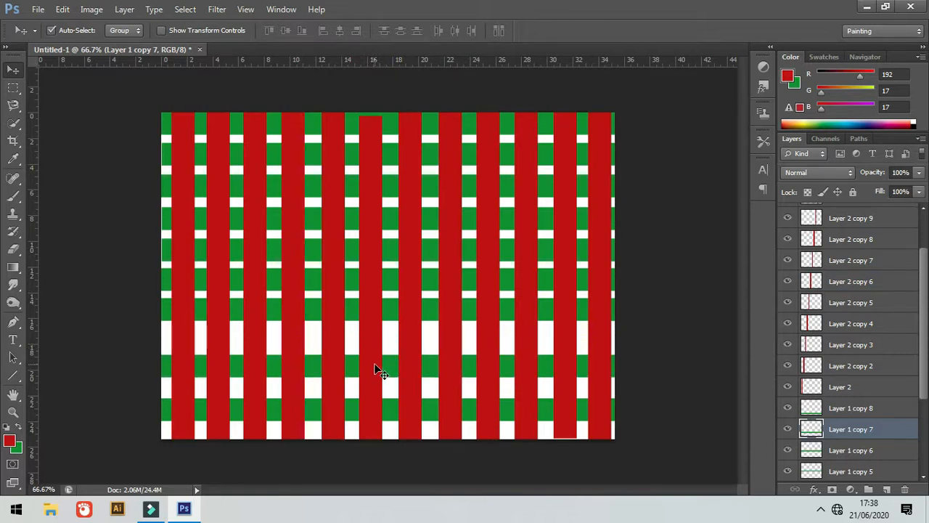
- Nudge the lowest green stripe, Layer 1 copy 8, a little further toward the canvas's bottom edge
{"action": "left_click", "coordinate": [354, 412]}
{"action": "key", "text": "Down"}
{"action": "key", "text": "Down"}
{"action": "key", "text": "Down"}
{"action": "key", "text": "Down"}
{"action": "key", "text": "Down"}
{"action": "key", "text": "Down"}
{"action": "key", "text": "Down"}
{"action": "key", "text": "Down"}
{"action": "key", "text": "Down"}
{"action": "key", "text": "Down"}
{"action": "key", "text": "Down"}
{"action": "key", "text": "Down"}
- Nudge the second-lowest green stripe, Layer 1 copy 7, further down to narrow the gap to the lowest one
{"action": "left_click", "coordinate": [354, 371]}
{"action": "key", "text": "Down"}
{"action": "key", "text": "Down"}
{"action": "key", "text": "Down"}
{"action": "key", "text": "Down"}
{"action": "key", "text": "Down"}
{"action": "key", "text": "Down"}
{"action": "key", "text": "Down"}
{"action": "key", "text": "Down"}
{"action": "key", "text": "Down"}
{"action": "key", "text": "Down"}
{"action": "key", "text": "Down"}
{"action": "key", "text": "Down"}
{"action": "key", "text": "Down"}
{"action": "key", "text": "Down"}
{"action": "key", "text": "Down"}
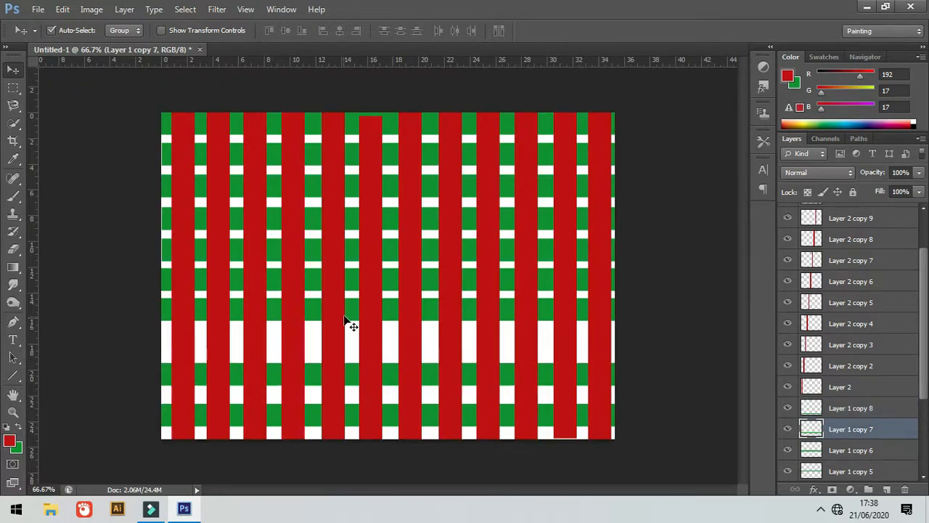
- Reposition the remaining upper green stripes so that white gaps of similar width separate all nine stripes
{"action": "left_click_drag", "start_coordinate": [353, 316], "coordinate": [351, 349]}
{"action": "left_click", "coordinate": [350, 282]}
{"action": "left_click_drag", "start_coordinate": [350, 293], "coordinate": [352, 269]}
{"action": "left_click", "coordinate": [353, 224]}
{"action": "left_click_drag", "start_coordinate": [353, 224], "coordinate": [353, 226]}
{"action": "left_click_drag", "start_coordinate": [352, 188], "coordinate": [352, 196]}
{"action": "left_click_drag", "start_coordinate": [350, 158], "coordinate": [352, 164]}
{"action": "left_click_drag", "start_coordinate": [351, 261], "coordinate": [353, 263]}
{"action": "left_click_drag", "start_coordinate": [352, 229], "coordinate": [351, 232]}
{"action": "left_click_drag", "start_coordinate": [352, 191], "coordinate": [353, 165]}
{"action": "left_click", "coordinate": [356, 132]}
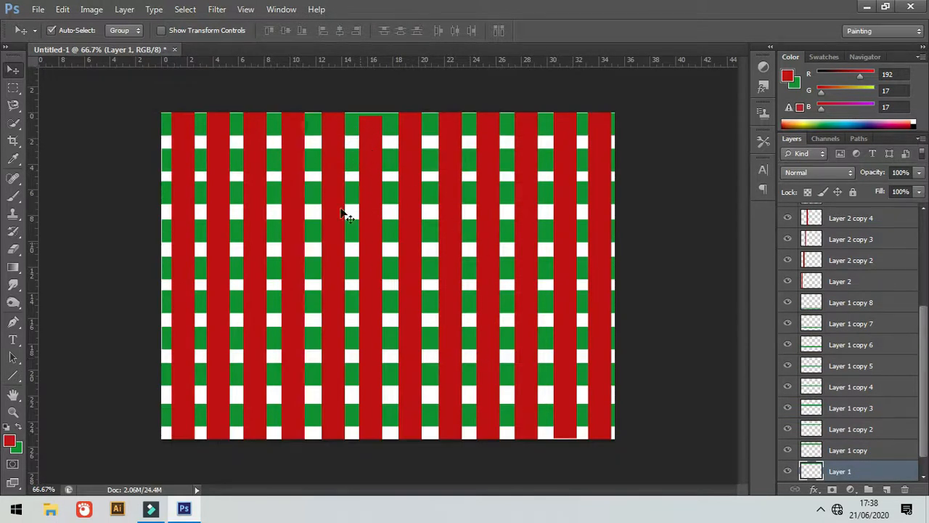
- Align the sixth red stripe with the canvas's top edge and the eleventh with its bottom edge
{"action": "left_click", "coordinate": [377, 138]}
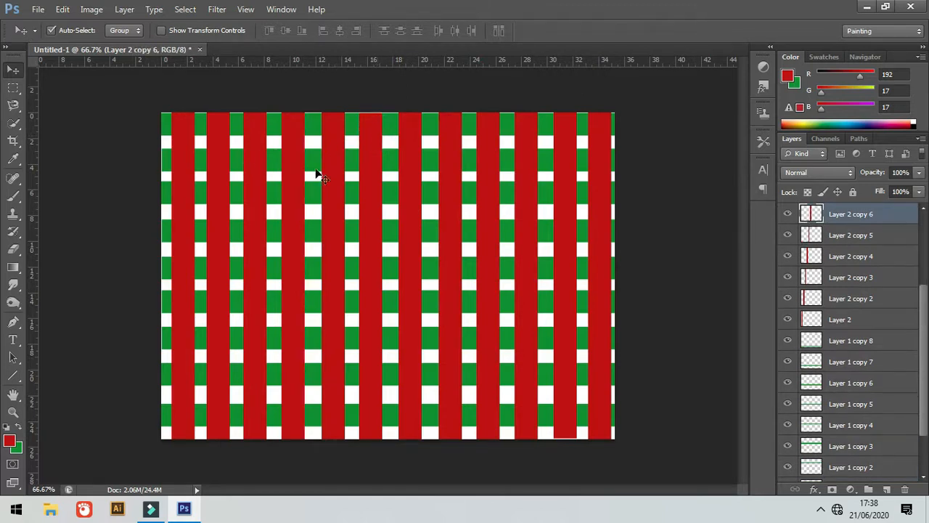
{"action": "left_click", "coordinate": [571, 427]}
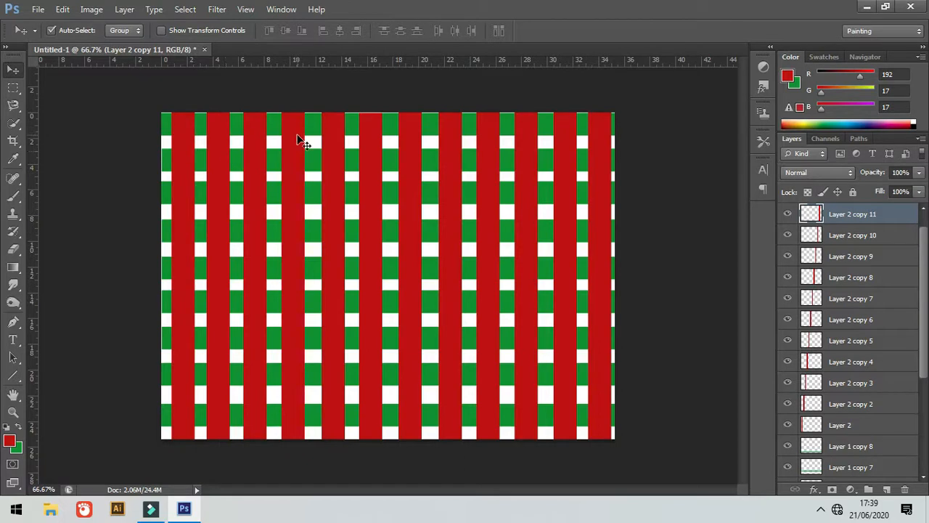
- Load the outline of the topmost green stripe, Layer 1, as a selection
{"action": "left_click", "coordinate": [186, 124]}
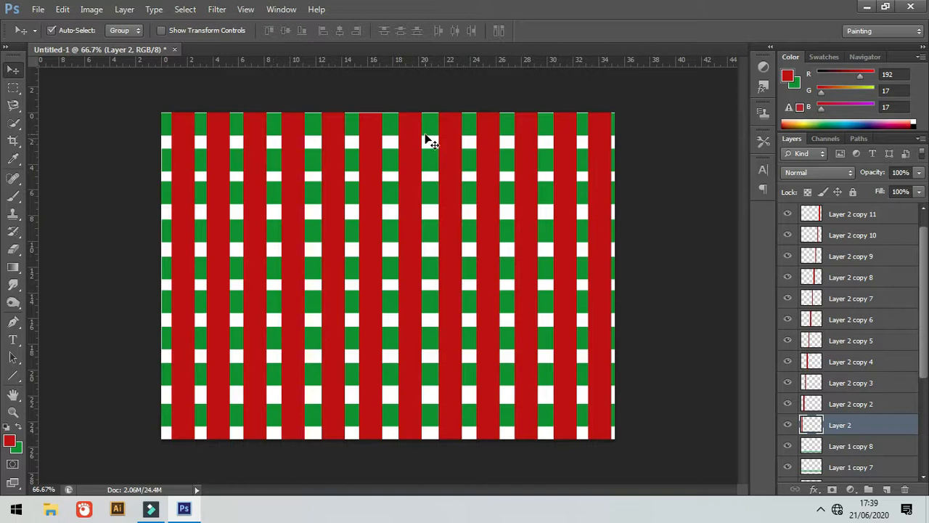
{"action": "right_click", "coordinate": [274, 123]}
{"action": "left_click", "coordinate": [273, 123]}
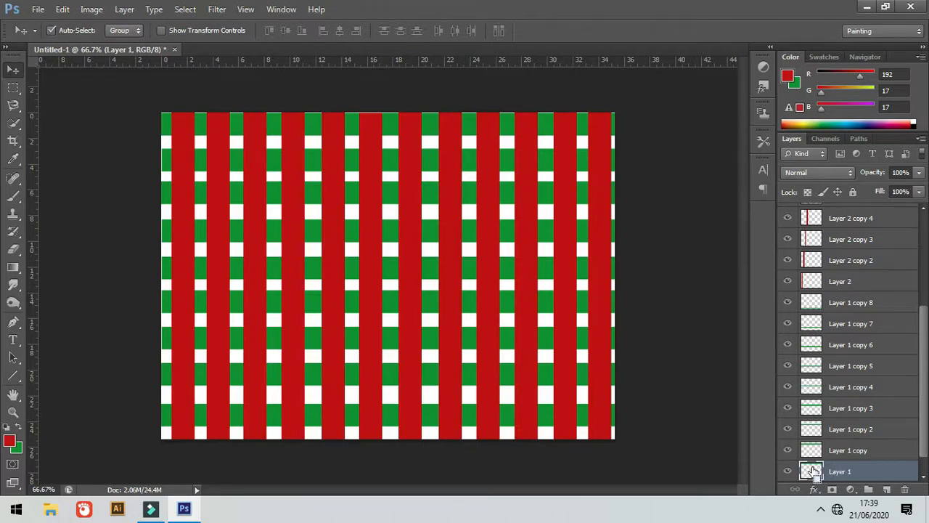
{"action": "left_click", "coordinate": [813, 470], "text": "ctrl"}
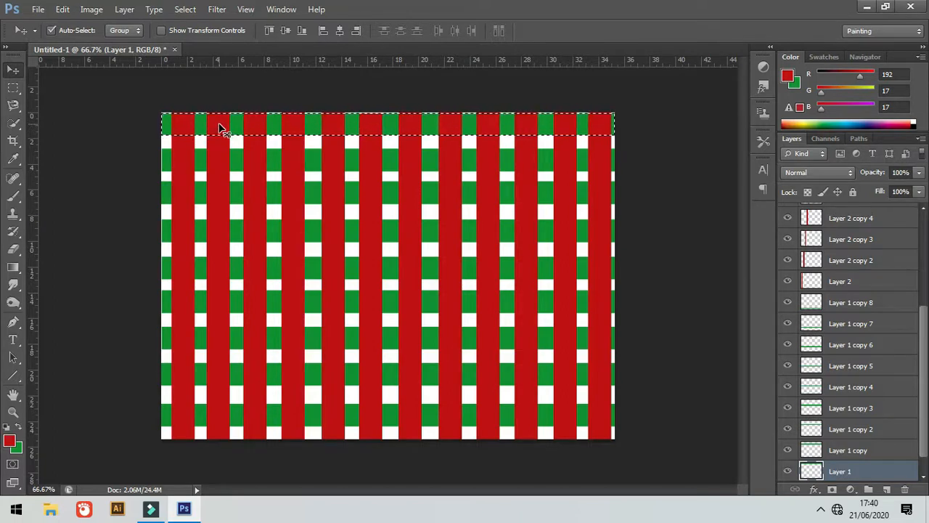
- Erase the part of the second red stripe, Layer 2 copy 2, that lies inside the selected top green stripe
{"action": "right_click", "coordinate": [221, 128]}
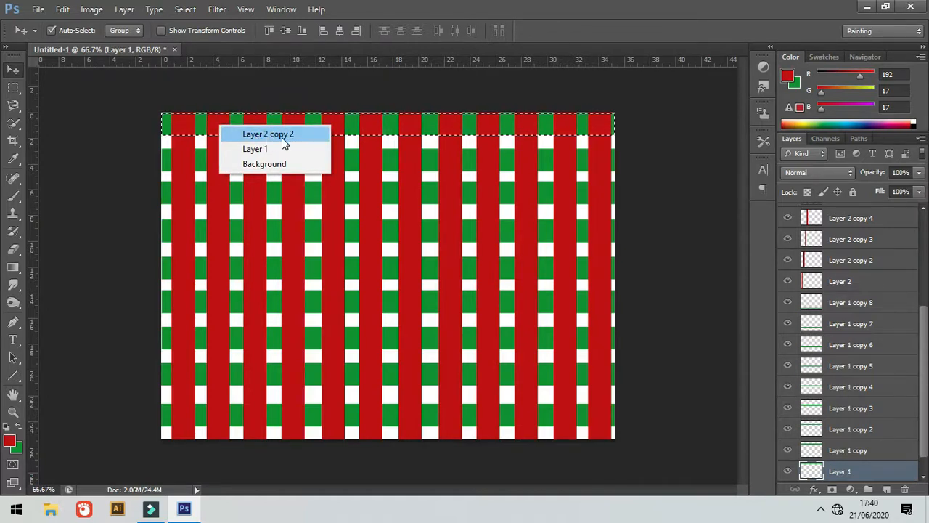
{"action": "left_click", "coordinate": [293, 137]}
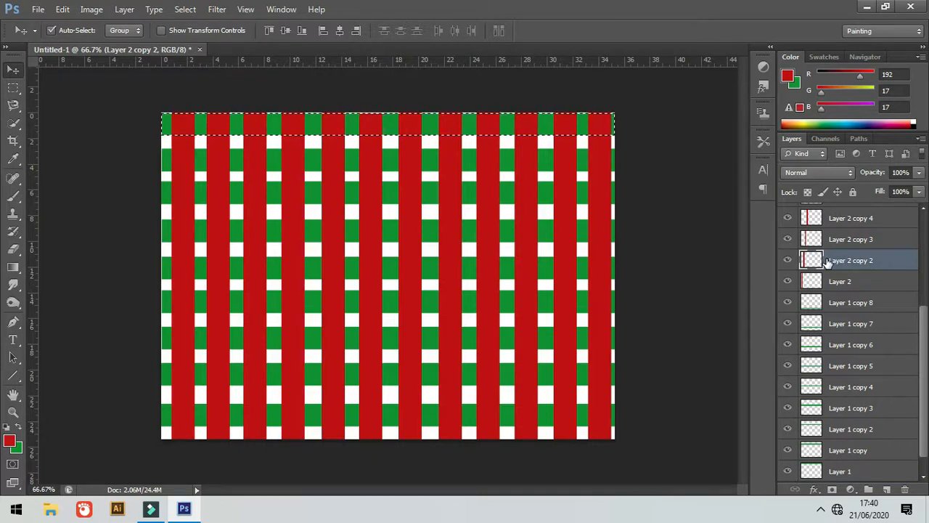
{"action": "key", "text": "Delete"}
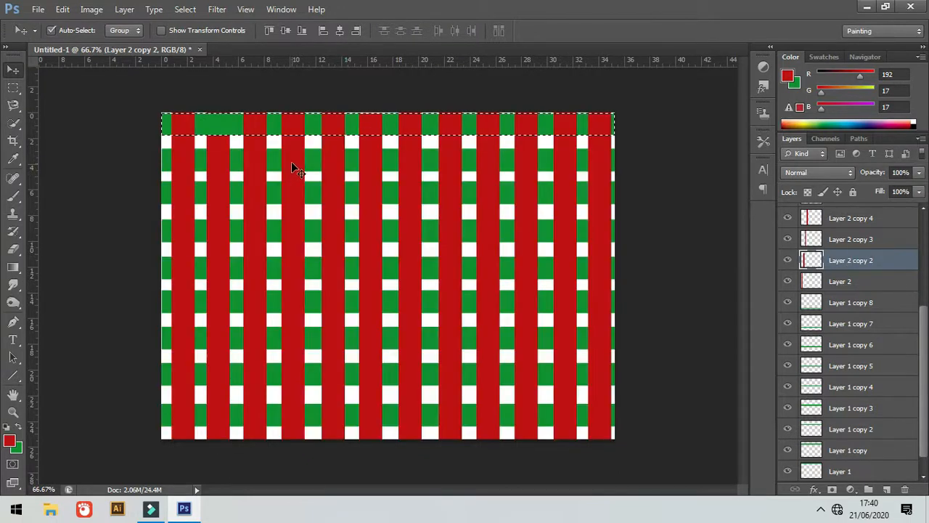
- Erase the part of the fourth red stripe, Layer 2 copy 4, that lies inside the selected top green stripe
{"action": "left_click", "coordinate": [288, 193]}
{"action": "left_click", "coordinate": [292, 125]}
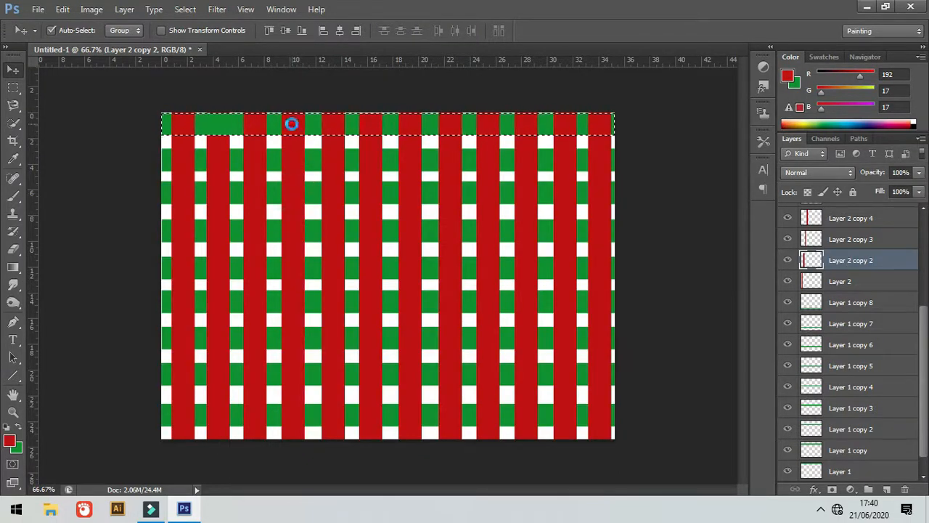
{"action": "left_click", "coordinate": [451, 202]}
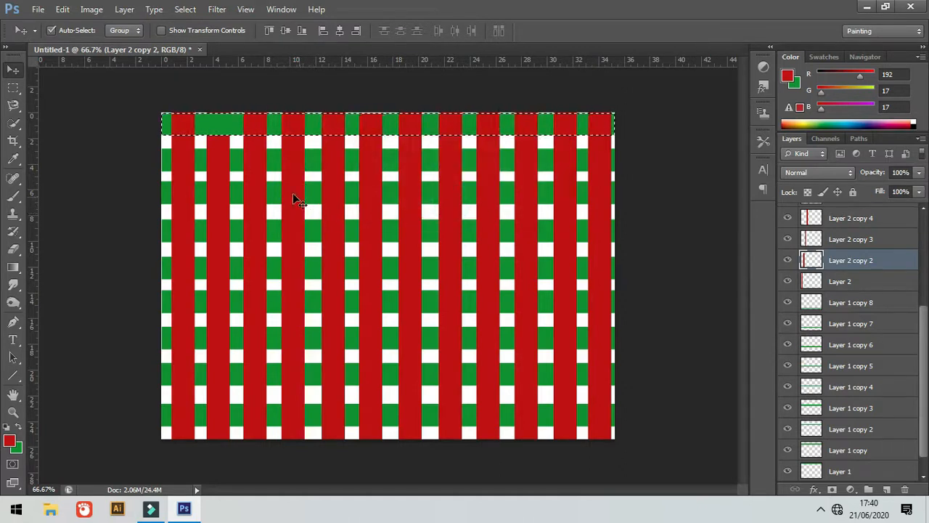
{"action": "left_click", "coordinate": [291, 190]}
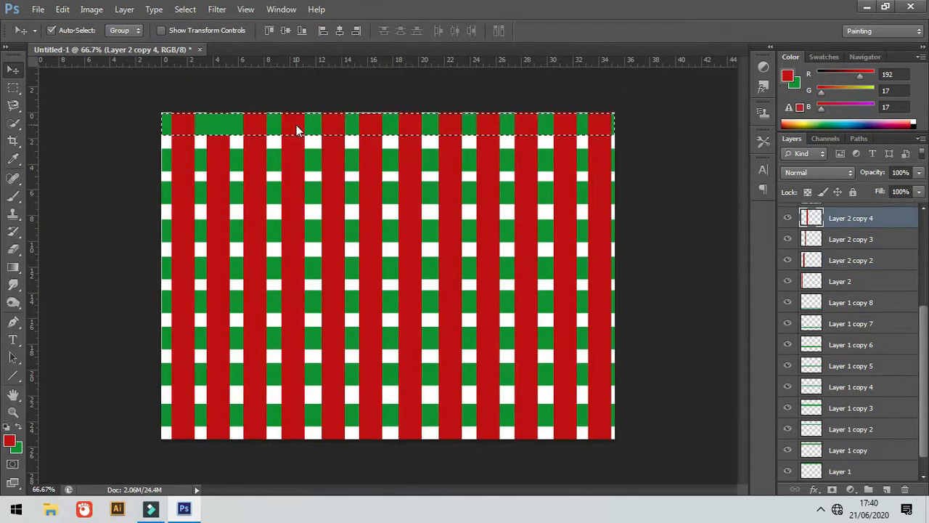
{"action": "right_click", "coordinate": [296, 125]}
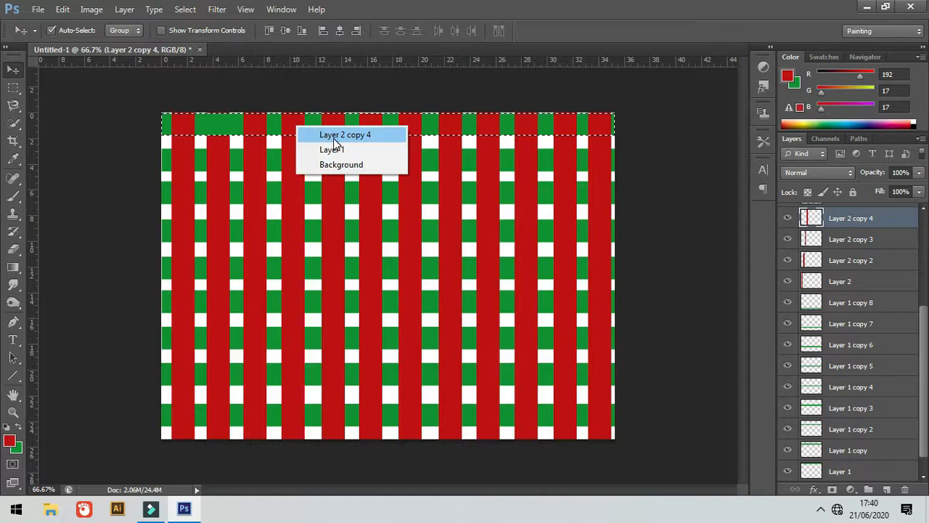
{"action": "left_click", "coordinate": [333, 137]}
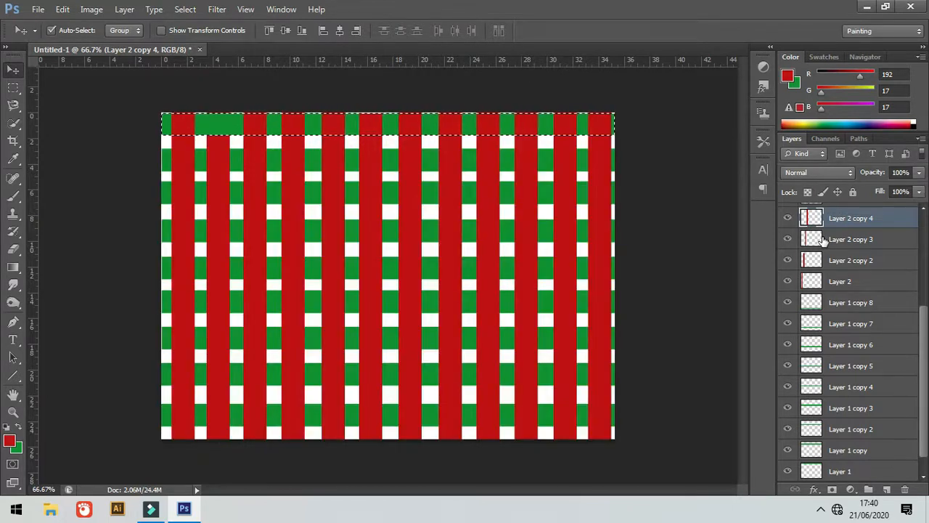
{"action": "key", "text": "Delete"}
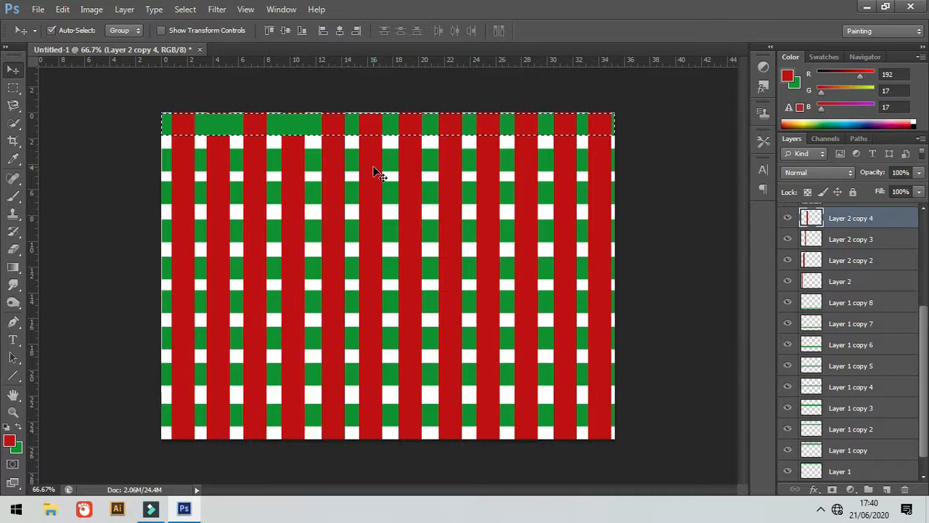
- Erase the part of the sixth red stripe, Layer 2 copy 6, that lies inside the selected top green stripe
{"action": "left_click", "coordinate": [375, 172]}
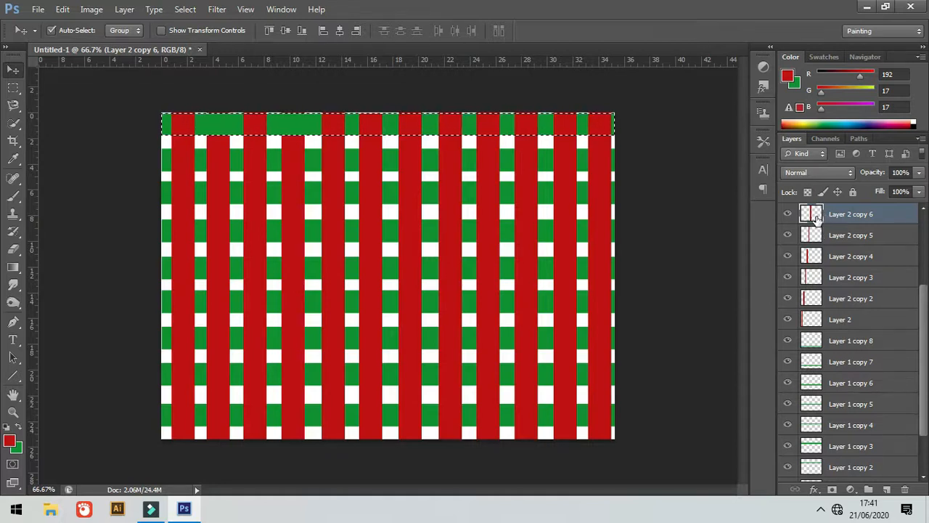
{"action": "key", "text": "Delete"}
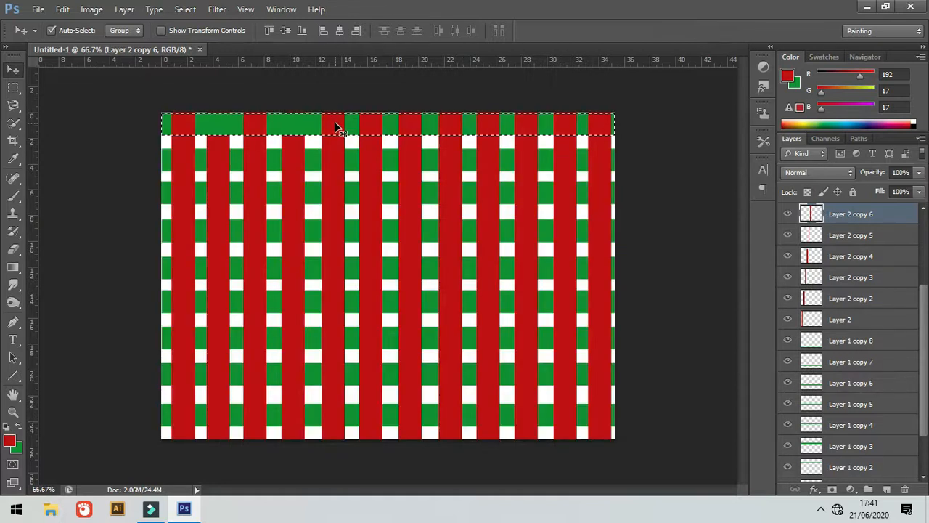
{"action": "right_click", "coordinate": [335, 128]}
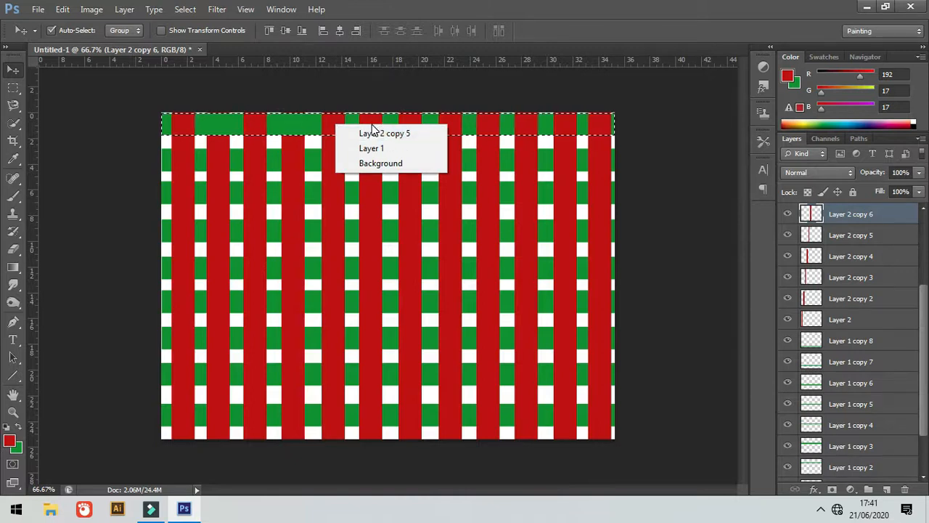
{"action": "left_click", "coordinate": [379, 203]}
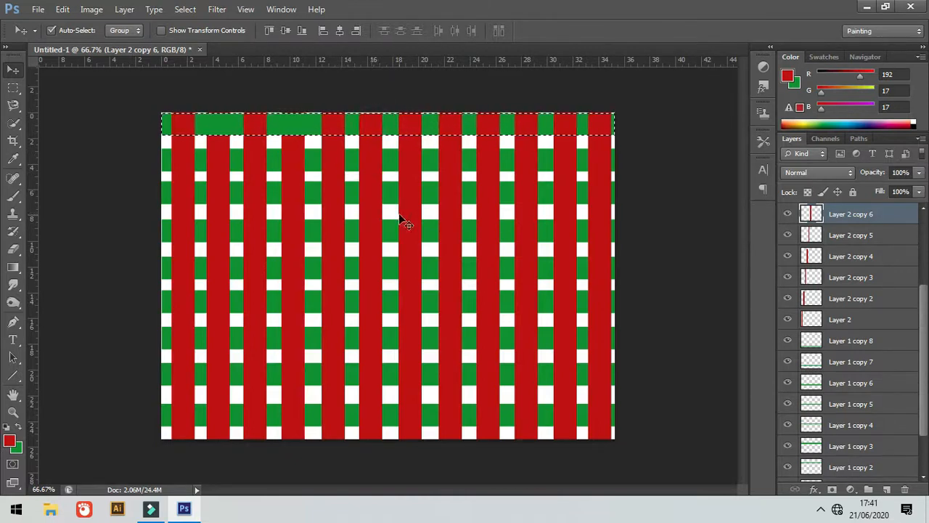
{"action": "left_click", "coordinate": [371, 208]}
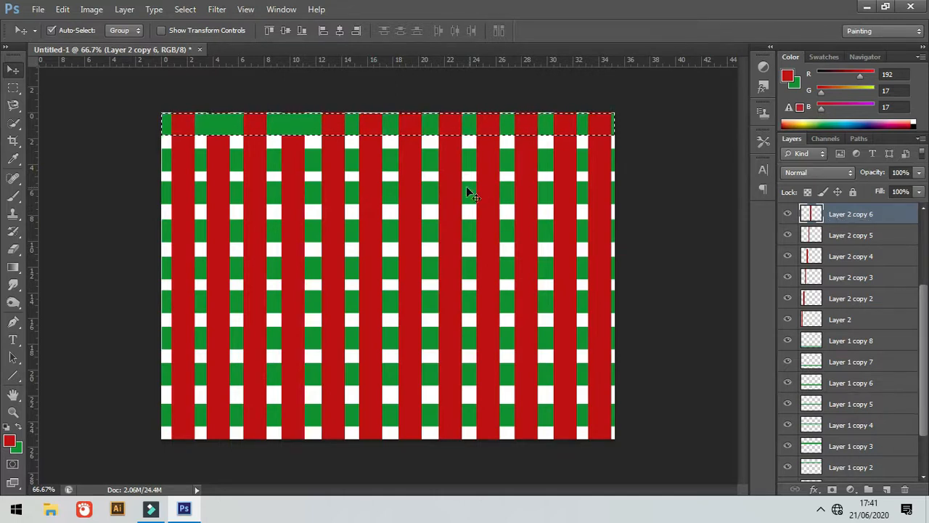
{"action": "right_click", "coordinate": [375, 128]}
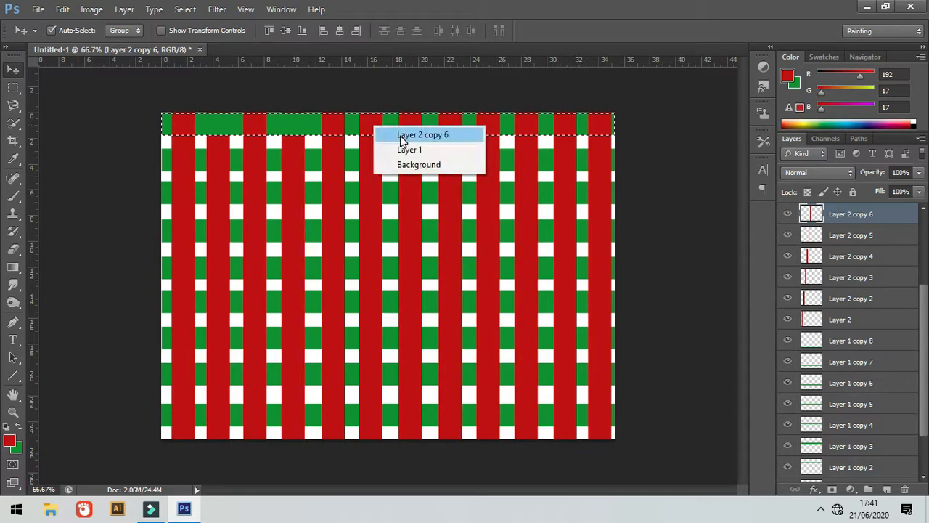
{"action": "left_click", "coordinate": [400, 135]}
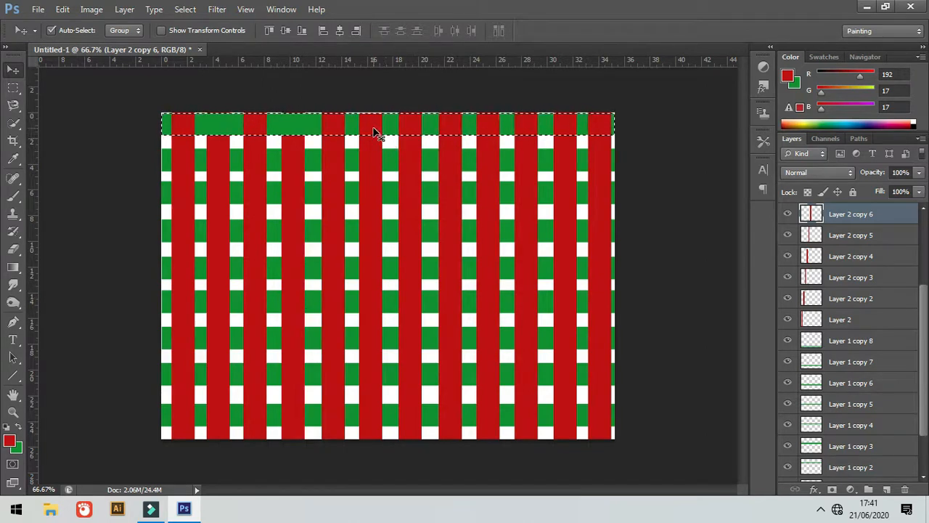
{"action": "left_click_drag", "start_coordinate": [375, 132], "coordinate": [392, 164]}
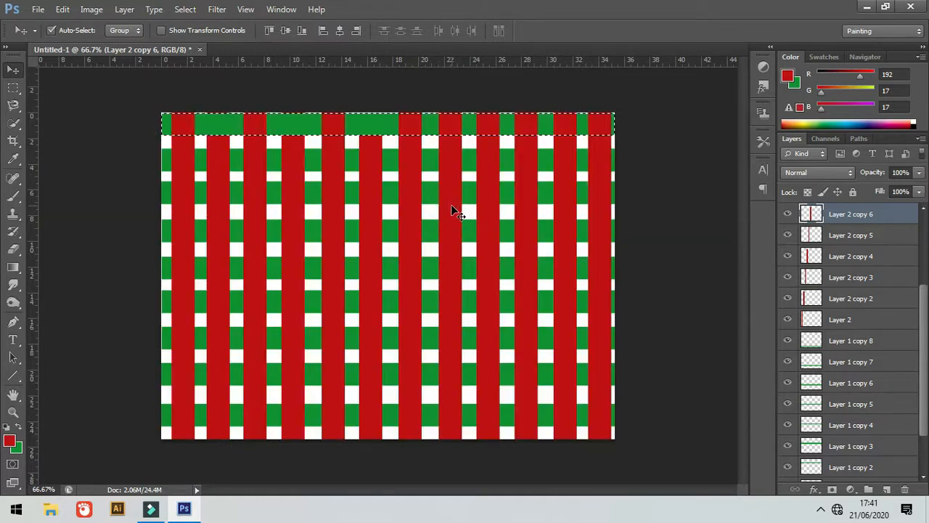
- Erase the parts of the eighth, tenth and twelfth red stripes inside the selected top green stripe, and clear the selection
{"action": "left_click", "coordinate": [452, 206]}
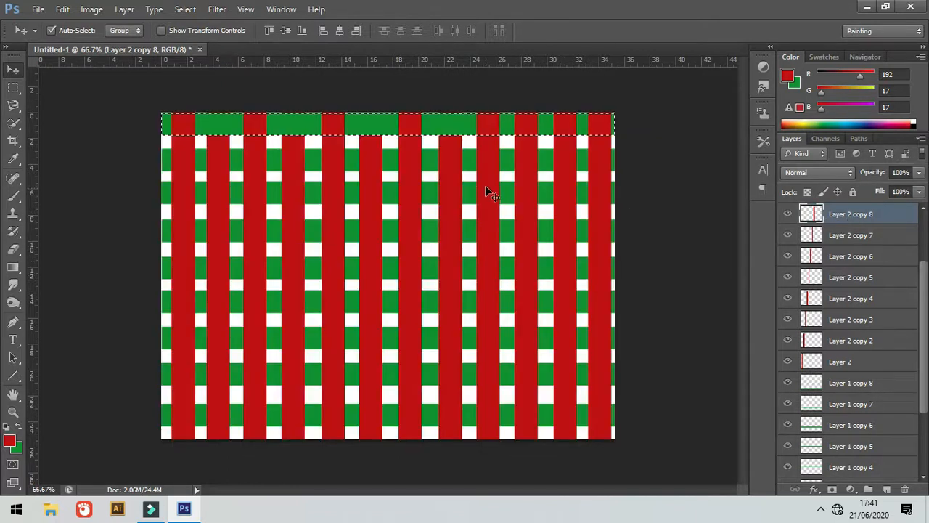
{"action": "key", "text": "ctrl+j"}
{"action": "key", "text": "ctrl+j"}
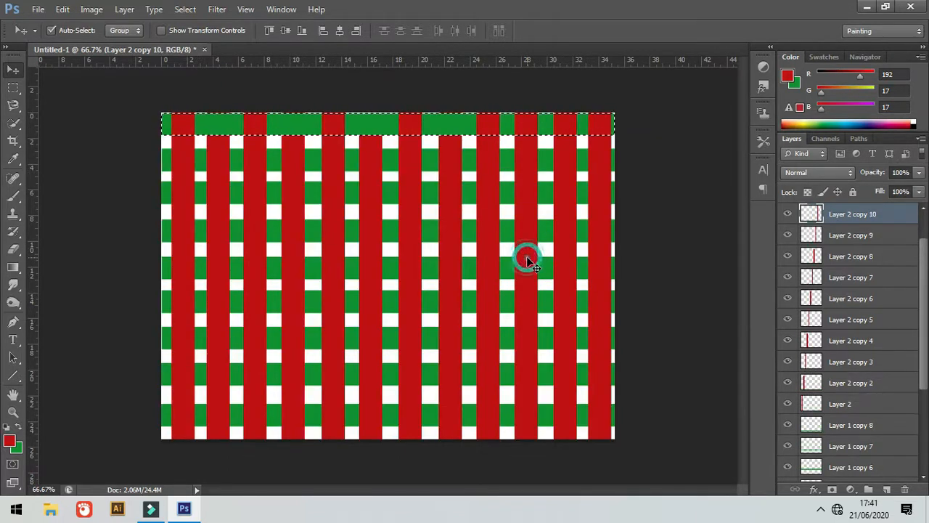
{"action": "key", "text": "Delete"}
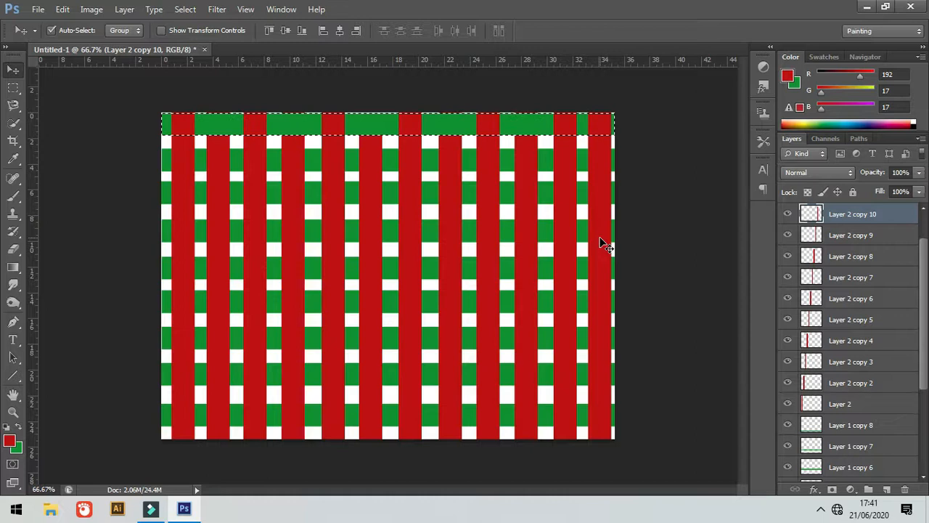
{"action": "key", "text": "ctrl+j"}
{"action": "key", "text": "ctrl+j"}
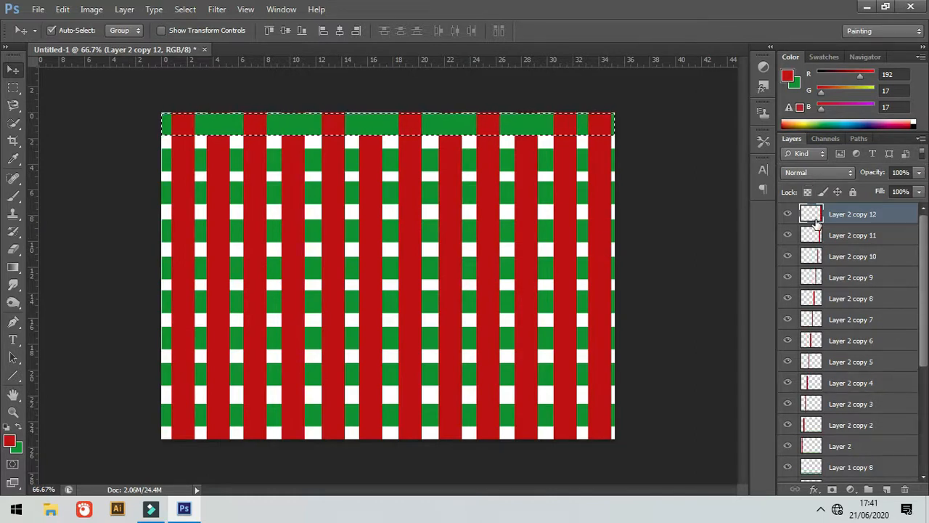
{"action": "key", "text": "Delete"}
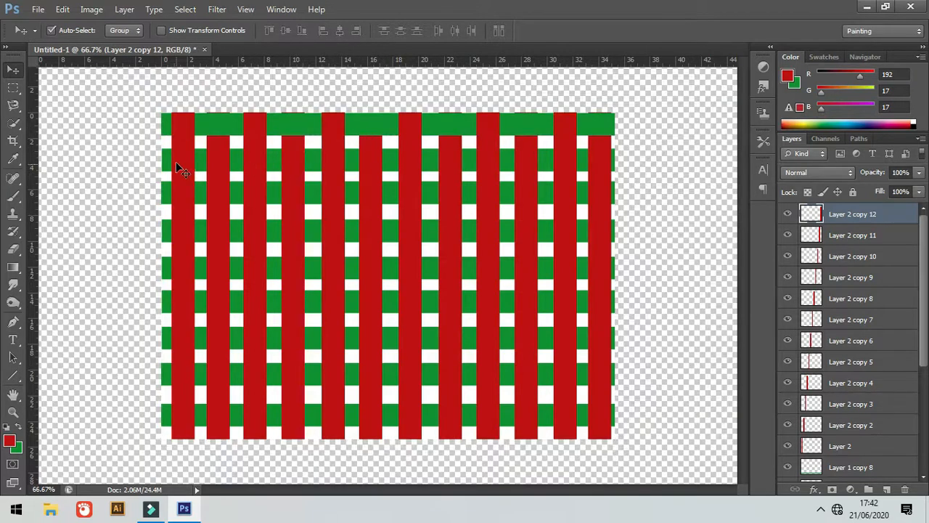
- Load the outline of the second green stripe from the top, Layer 1 copy, as a selection
{"action": "left_click", "coordinate": [201, 164]}
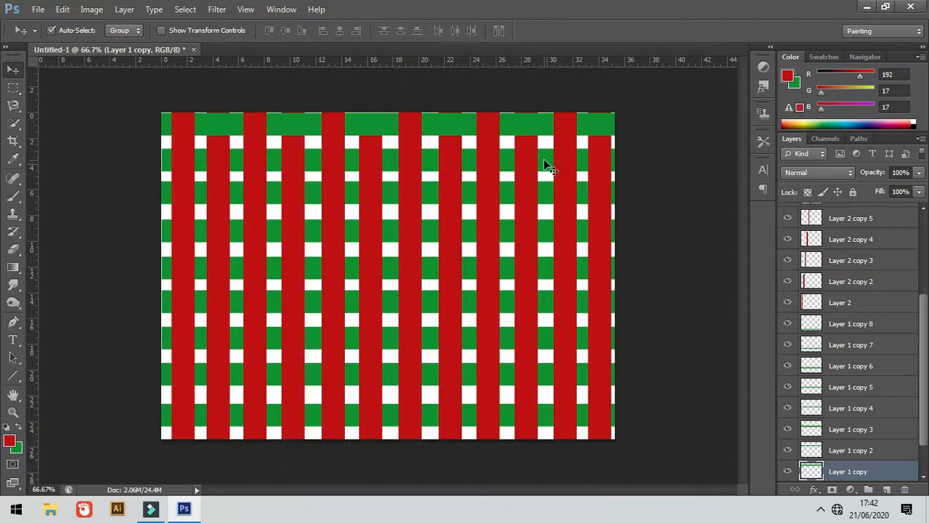
{"action": "right_click", "coordinate": [545, 158]}
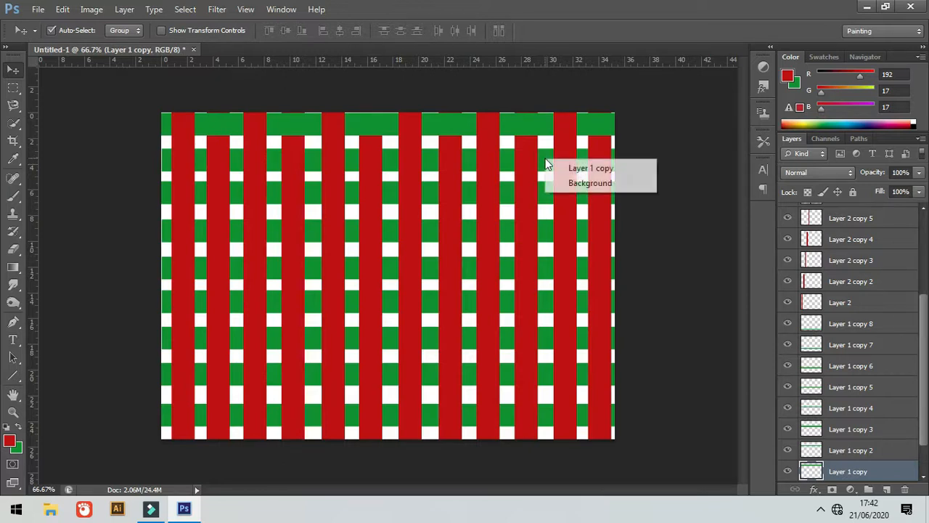
{"action": "left_click", "coordinate": [593, 168]}
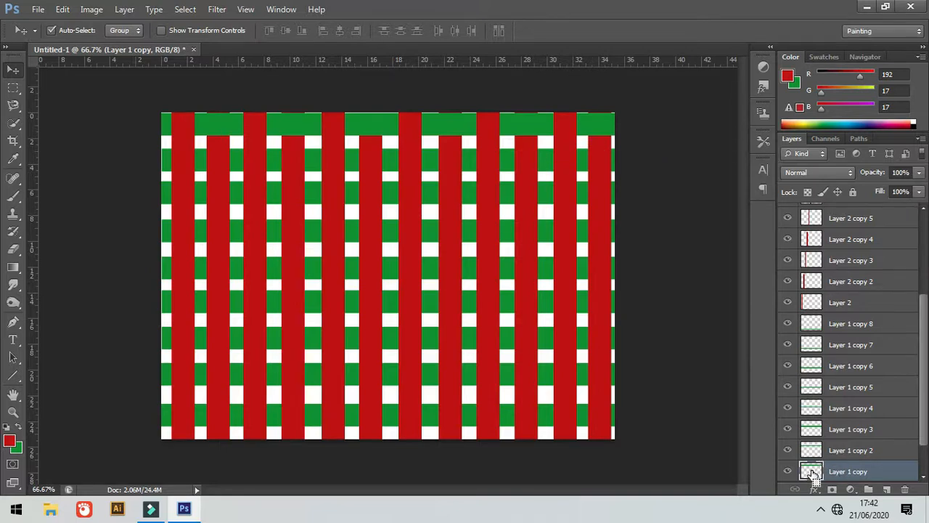
{"action": "left_click", "coordinate": [813, 474], "text": "ctrl"}
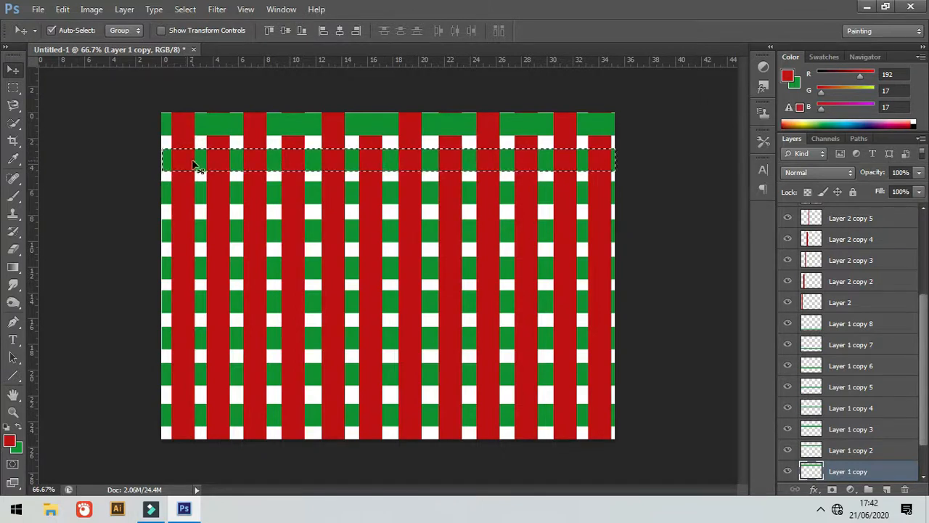
- Erase the parts of the first, third and fifth red stripes that lie inside the selected second green stripe
{"action": "left_click", "coordinate": [185, 197]}
{"action": "key", "text": "Delete"}
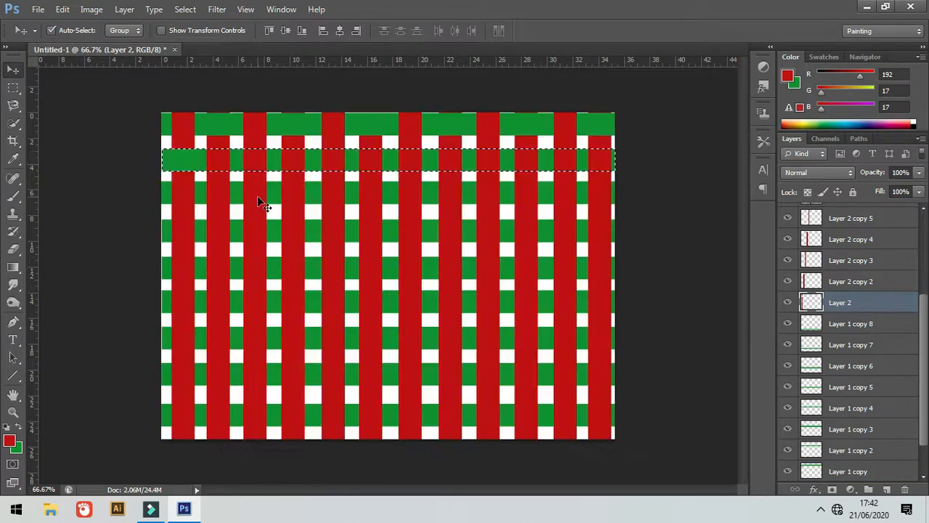
{"action": "left_click", "coordinate": [257, 195]}
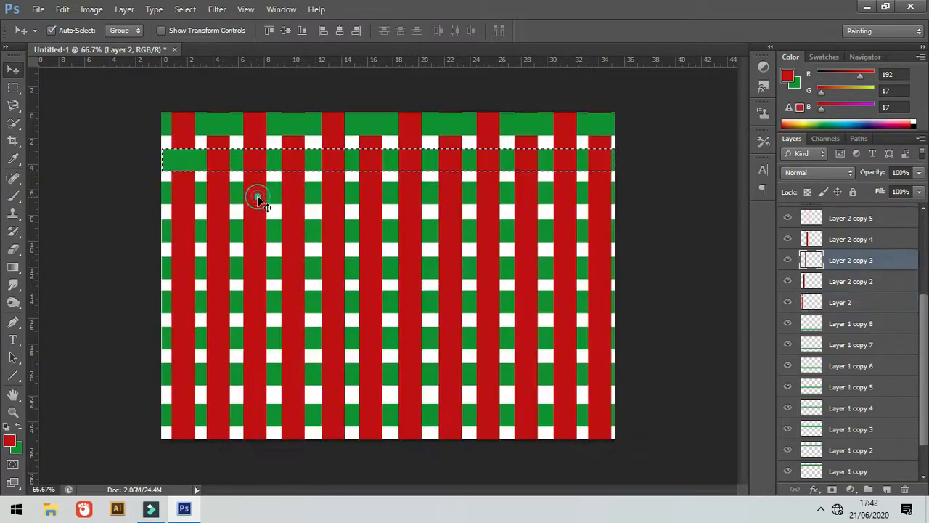
{"action": "key", "text": "Delete"}
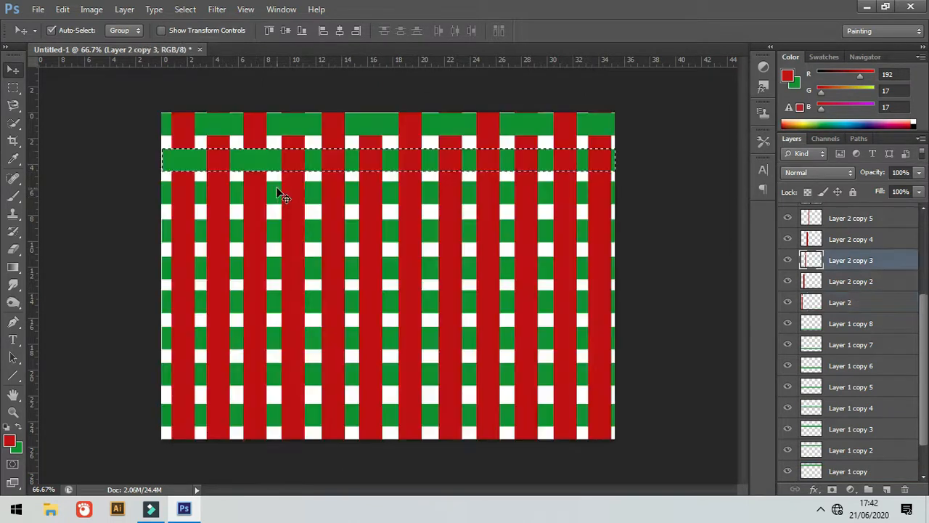
{"action": "left_click", "coordinate": [328, 204]}
{"action": "key", "text": "Delete"}
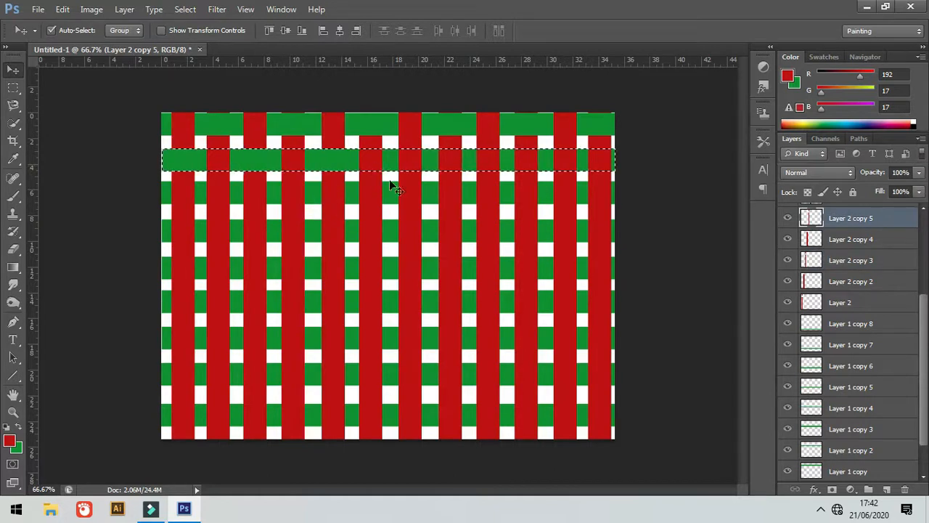
- Erase the parts of the seventh, ninth and eleventh red stripes inside the selected second green stripe, and clear the selection
{"action": "left_click", "coordinate": [408, 225]}
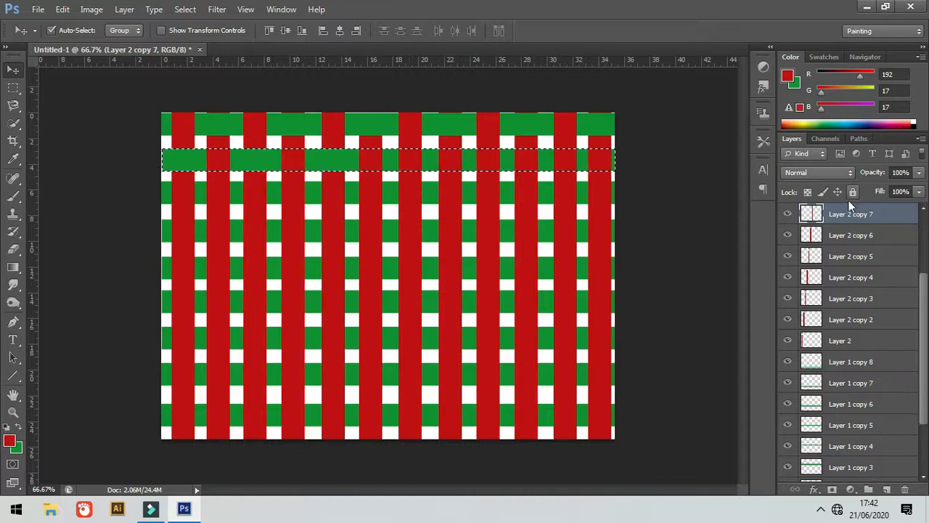
{"action": "key", "text": "Delete"}
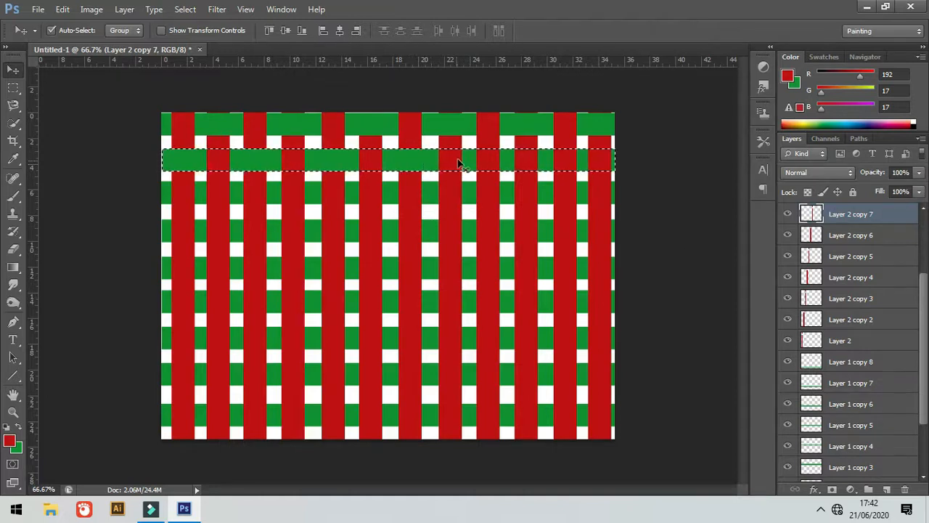
{"action": "left_click", "coordinate": [485, 204]}
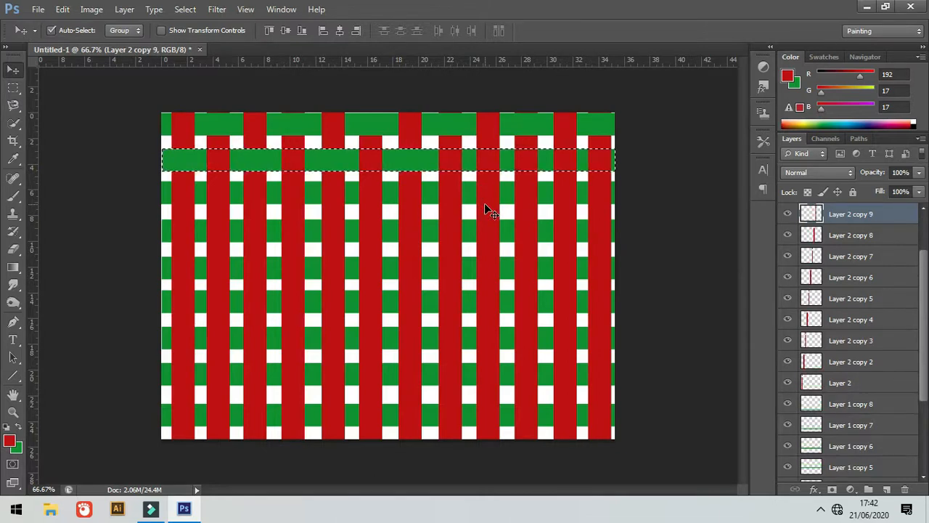
{"action": "key", "text": "Delete"}
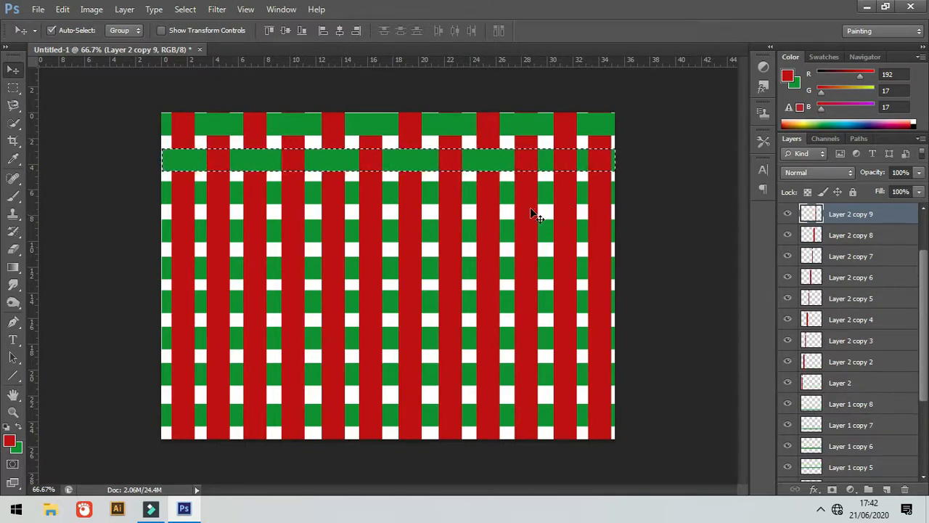
{"action": "left_click", "coordinate": [566, 230]}
{"action": "key", "text": "Delete"}
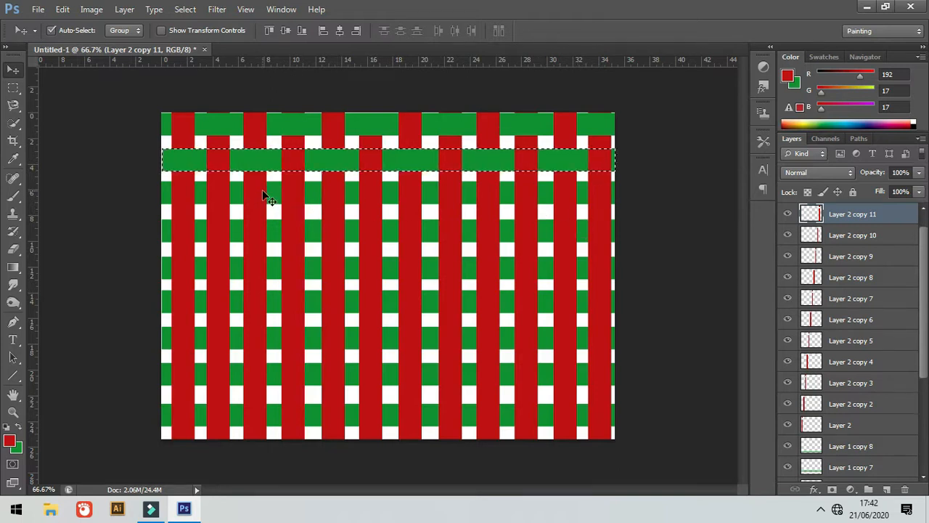
{"action": "key", "text": "ctrl+d"}
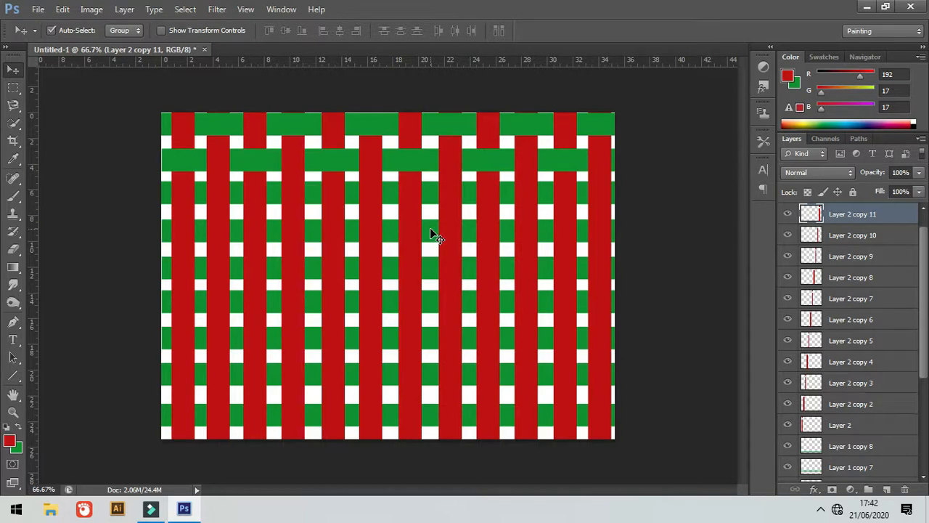
- Load the third green stripe's outline as a selection and erase the parts of the second and fourth red stripes inside it
{"action": "right_click", "coordinate": [204, 196]}
{"action": "left_click", "coordinate": [259, 201]}
{"action": "key", "text": "ctrl+shift+d"}
{"action": "left_click", "coordinate": [218, 224]}
{"action": "left_click", "coordinate": [293, 238]}
{"action": "key", "text": "Delete"}
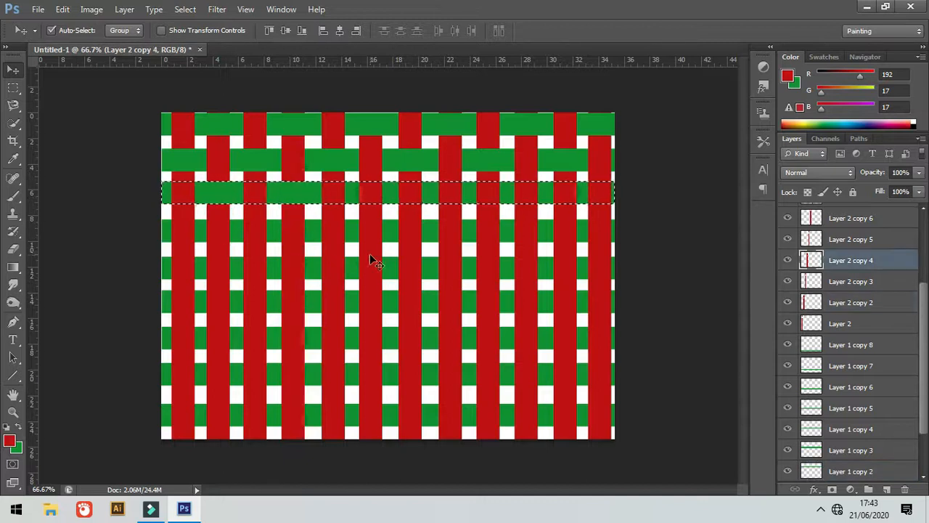
- Erase the parts of the sixth, eighth, tenth and twelfth red stripes that lie inside the selected third green stripe
{"action": "left_click", "coordinate": [371, 254]}
{"action": "key", "text": "Delete"}
{"action": "left_click", "coordinate": [449, 267]}
{"action": "key", "text": "Delete"}
{"action": "left_click", "coordinate": [522, 285]}
{"action": "key", "text": "Delete"}
{"action": "key", "text": "Delete"}
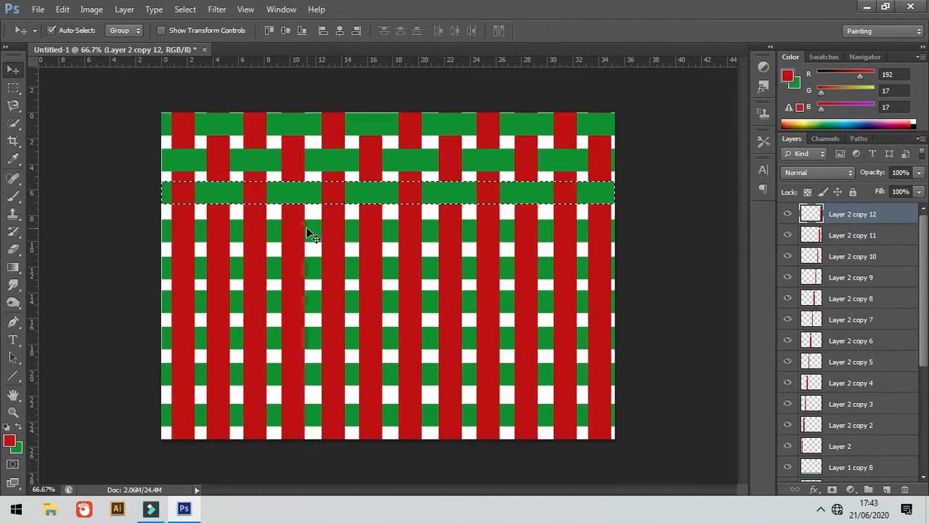
- Load the fourth green stripe's outline as a selection and erase the parts of the first and third red stripes inside it
{"action": "key", "text": "ctrl+d"}
{"action": "left_click", "coordinate": [234, 244]}
{"action": "left_click", "coordinate": [808, 469], "text": "ctrl"}
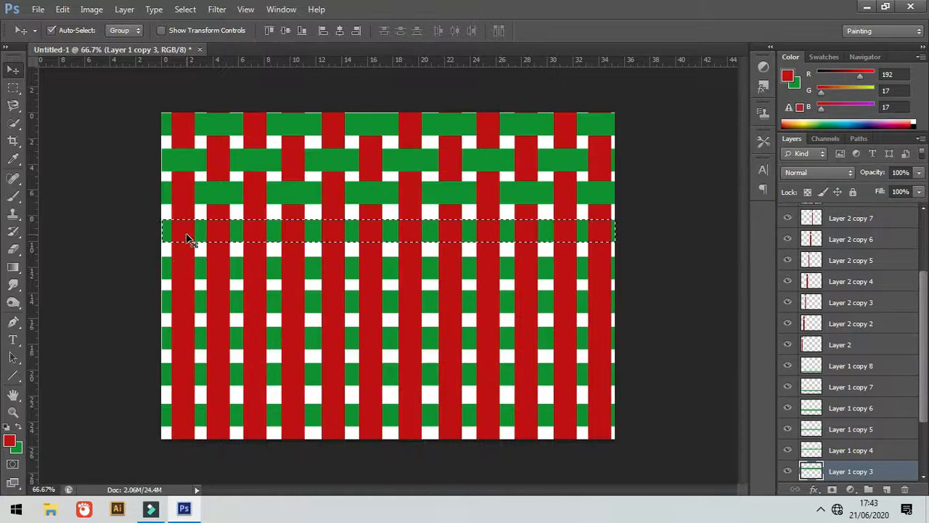
{"action": "left_click", "coordinate": [182, 269]}
{"action": "key", "text": "Delete"}
{"action": "left_click", "coordinate": [249, 276]}
{"action": "key", "text": "Delete"}
- Erase the parts of the fifth, seventh, ninth and eleventh red stripes that lie inside the selected fourth green stripe
{"action": "left_click", "coordinate": [376, 289]}
{"action": "left_click", "coordinate": [410, 282]}
{"action": "key", "text": "Delete"}
{"action": "left_click", "coordinate": [458, 280]}
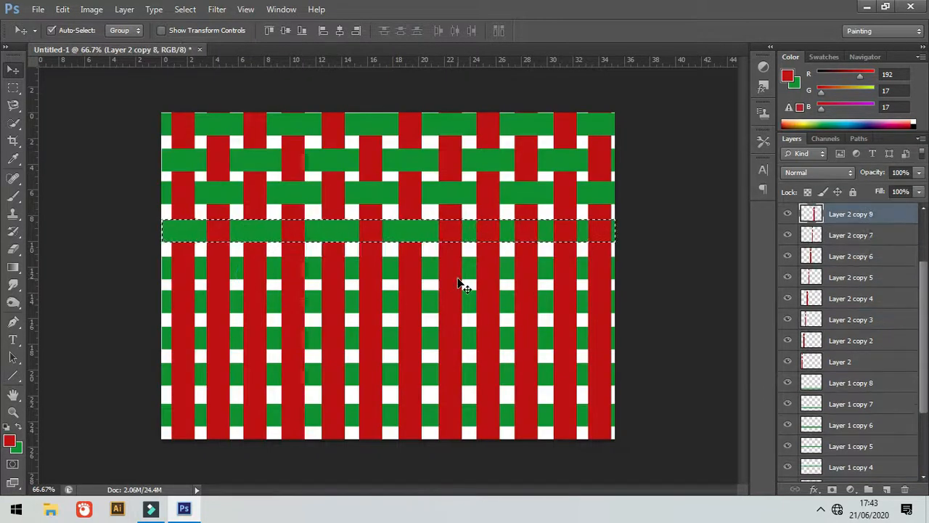
{"action": "left_click", "coordinate": [488, 278]}
{"action": "key", "text": "Delete"}
{"action": "left_click", "coordinate": [565, 283]}
{"action": "key", "text": "Delete"}
- Load the fifth green stripe's outline as a selection and erase the parts of the second, fourth and sixth red stripes inside it
{"action": "left_click", "coordinate": [238, 270]}
{"action": "left_click", "coordinate": [812, 471], "text": "ctrl"}
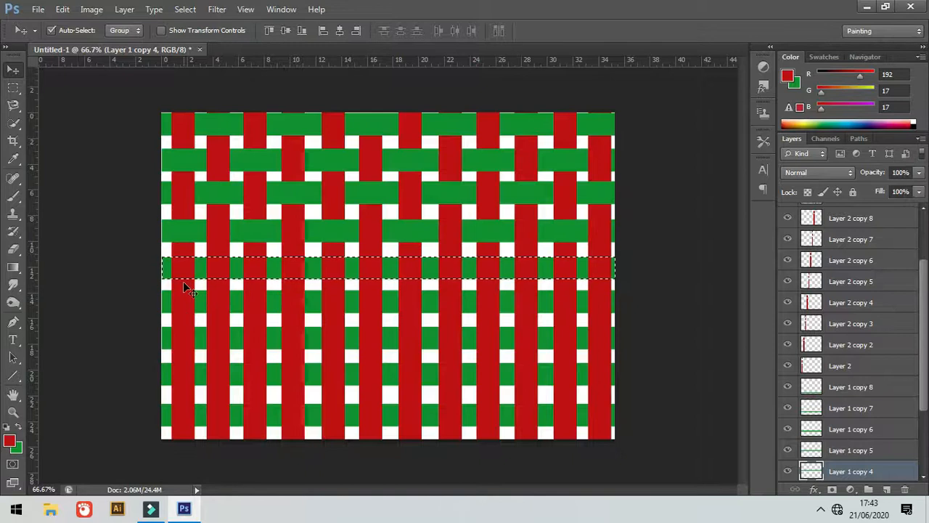
{"action": "left_click", "coordinate": [220, 294]}
{"action": "key", "text": "Delete"}
{"action": "left_click", "coordinate": [291, 300]}
{"action": "key", "text": "Delete"}
{"action": "left_click", "coordinate": [371, 308]}
{"action": "key", "text": "Delete"}
- Erase the parts of the eighth, tenth and twelfth red stripes that lie inside the selected fifth green stripe
{"action": "left_click", "coordinate": [449, 317]}
{"action": "key", "text": "Delete"}
{"action": "left_click", "coordinate": [523, 321]}
{"action": "key", "text": "Delete"}
{"action": "left_click", "coordinate": [592, 319]}
{"action": "key", "text": "Delete"}
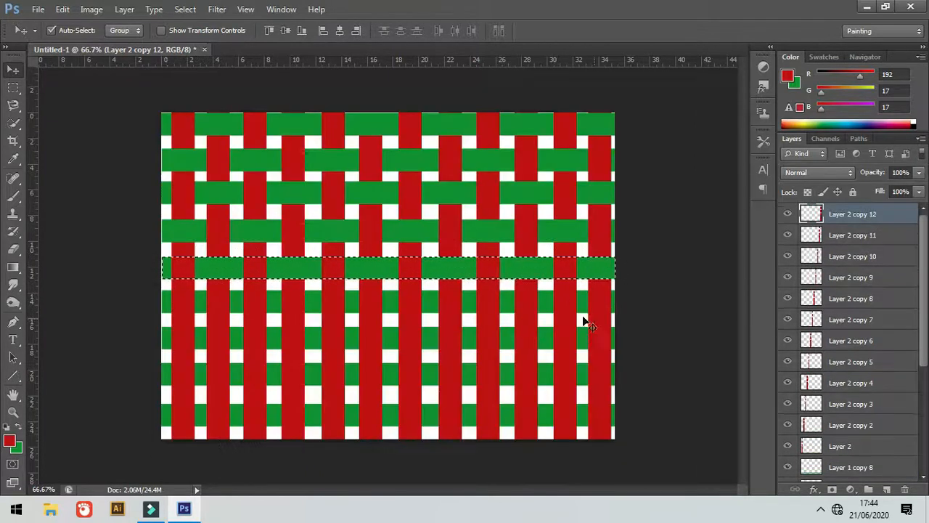
- Load the eighth green stripe's outline as a selection and erase the parts of the first and third red stripes inside it
{"action": "right_click", "coordinate": [166, 374]}
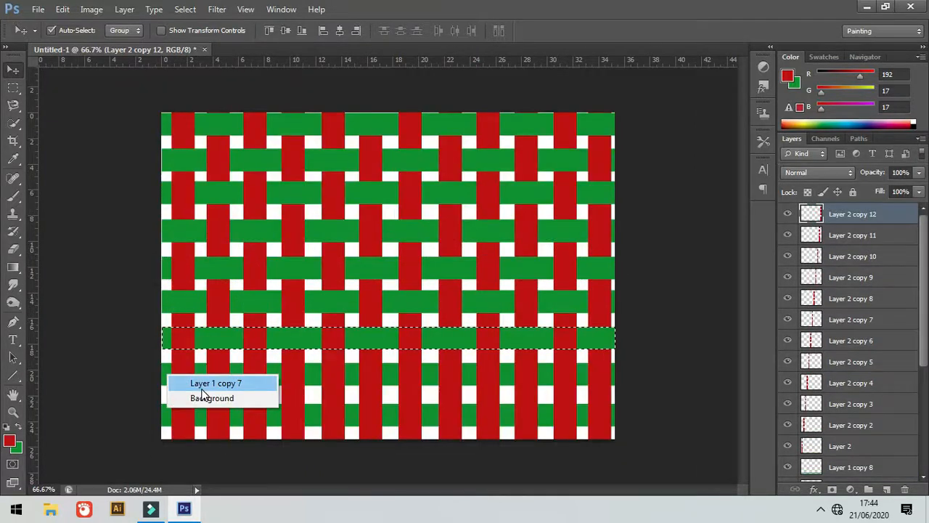
{"action": "left_click", "coordinate": [201, 387]}
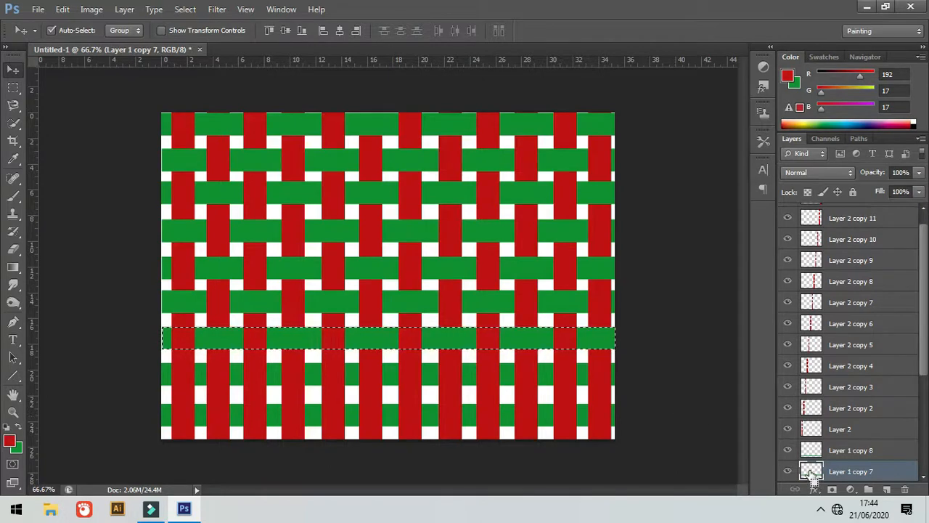
{"action": "left_click", "coordinate": [811, 472], "text": "ctrl"}
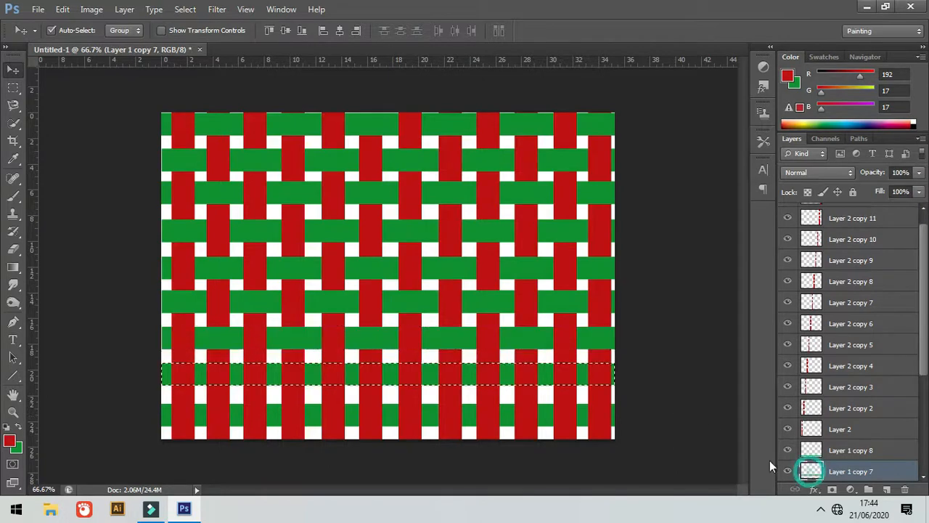
{"action": "left_click", "coordinate": [182, 405]}
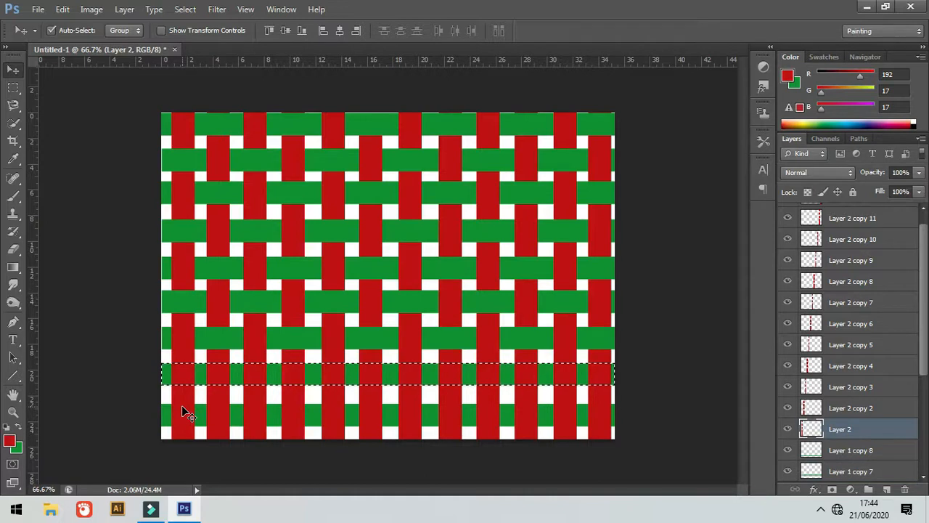
{"action": "key", "text": "Delete"}
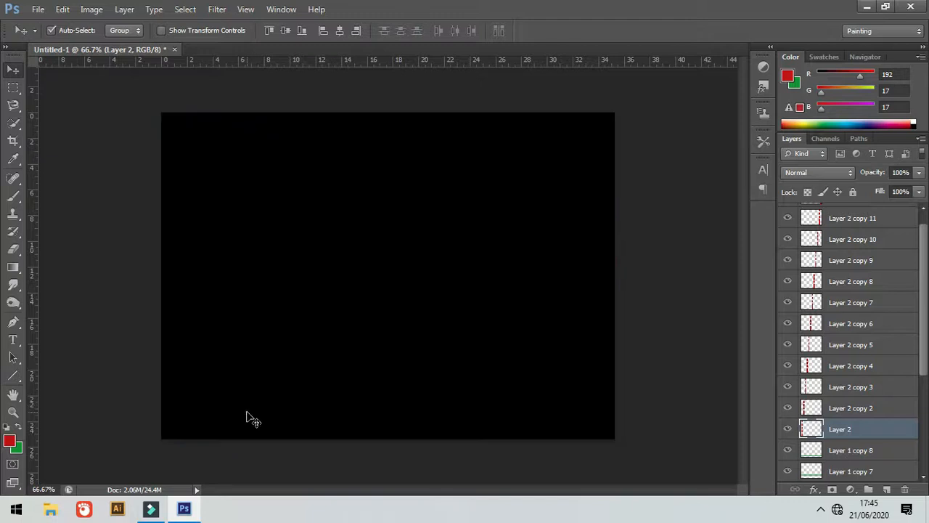
{"action": "left_click", "coordinate": [251, 417]}
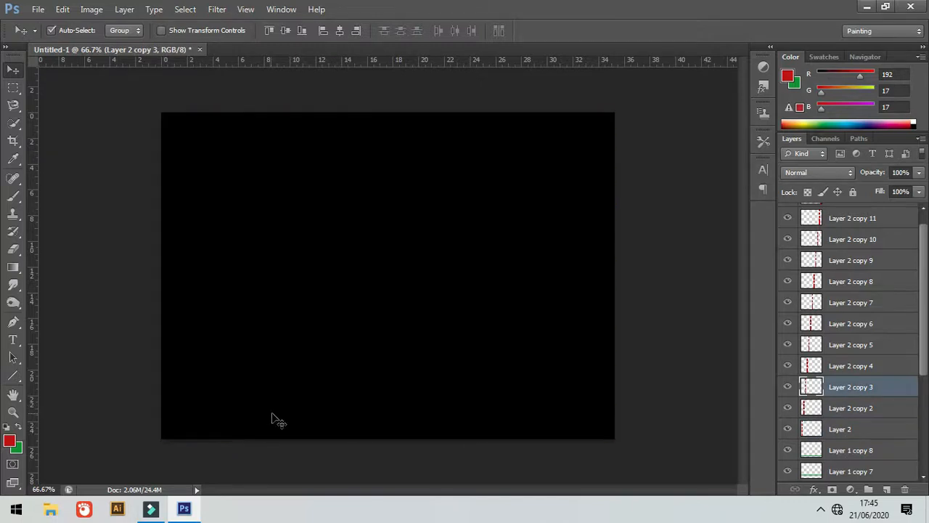
- Erase the parts of the fifth, seventh, ninth and eleventh red stripes that lie inside the selected eighth green stripe
{"action": "left_click", "coordinate": [328, 410]}
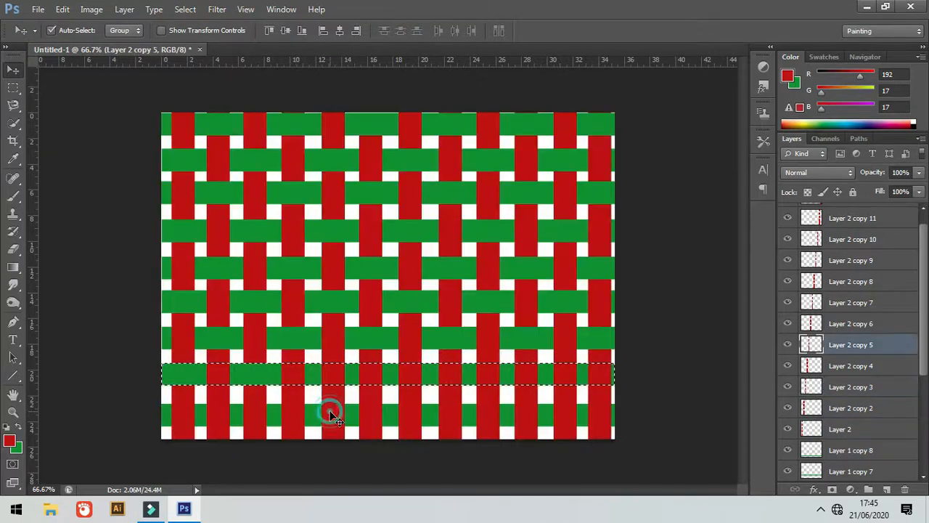
{"action": "left_click", "coordinate": [410, 413]}
{"action": "left_click", "coordinate": [492, 415]}
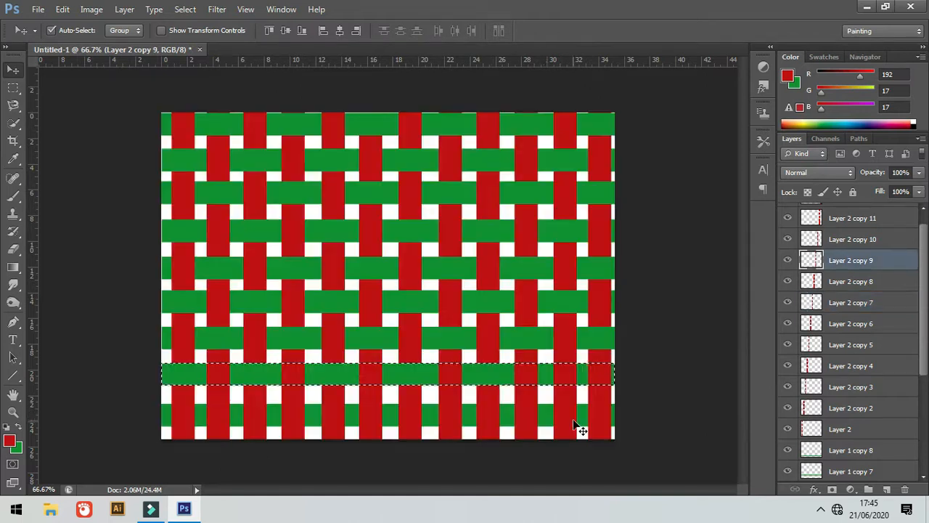
{"action": "left_click", "coordinate": [570, 422]}
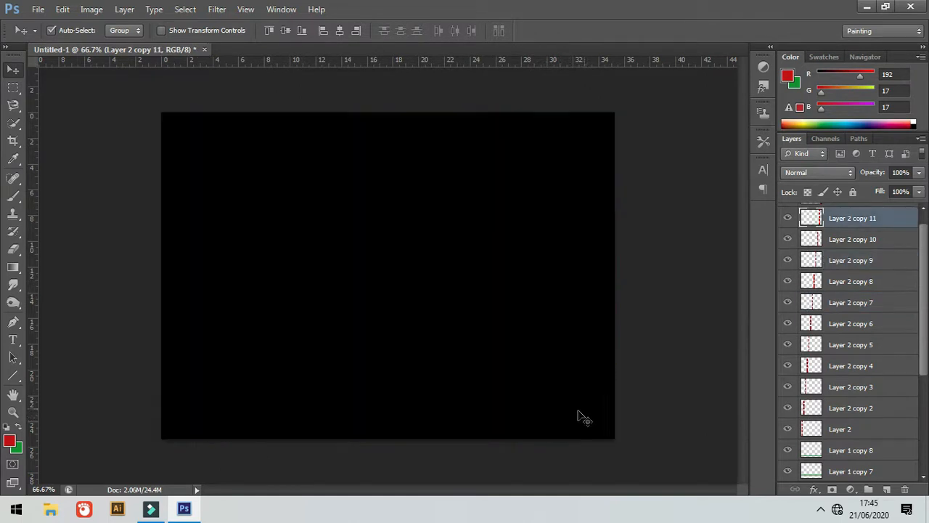
- Load the ninth green stripe's outline as a selection and erase the parts of the second and fourth red stripes inside it
{"action": "right_click", "coordinate": [166, 419]}
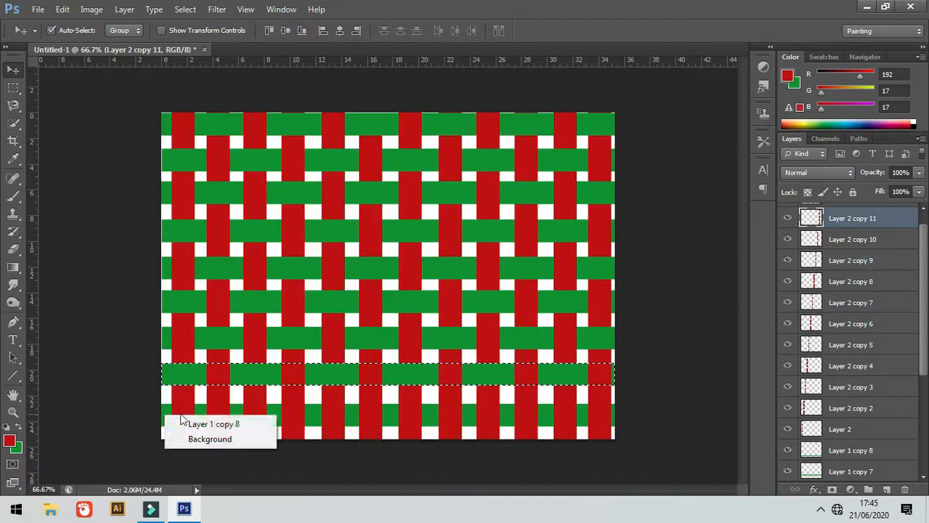
{"action": "left_click", "coordinate": [203, 416]}
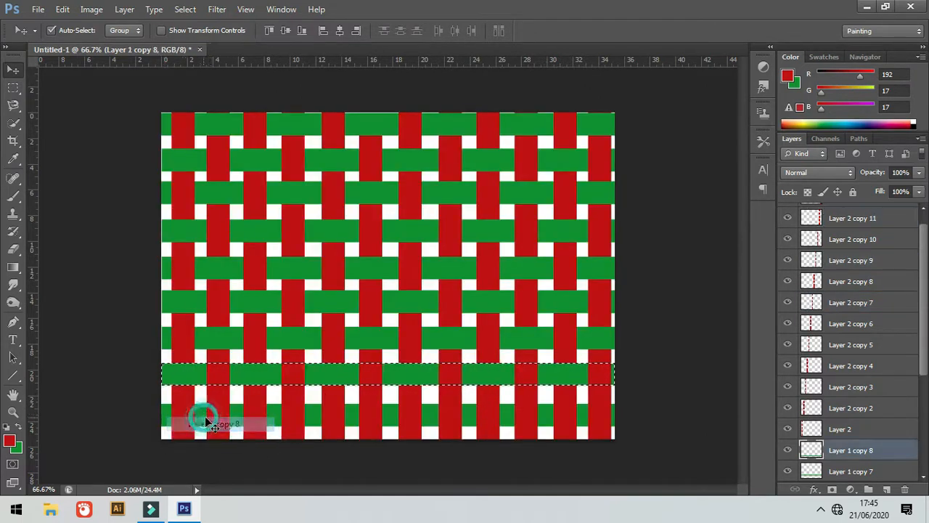
{"action": "left_click", "coordinate": [809, 450], "text": "ctrl"}
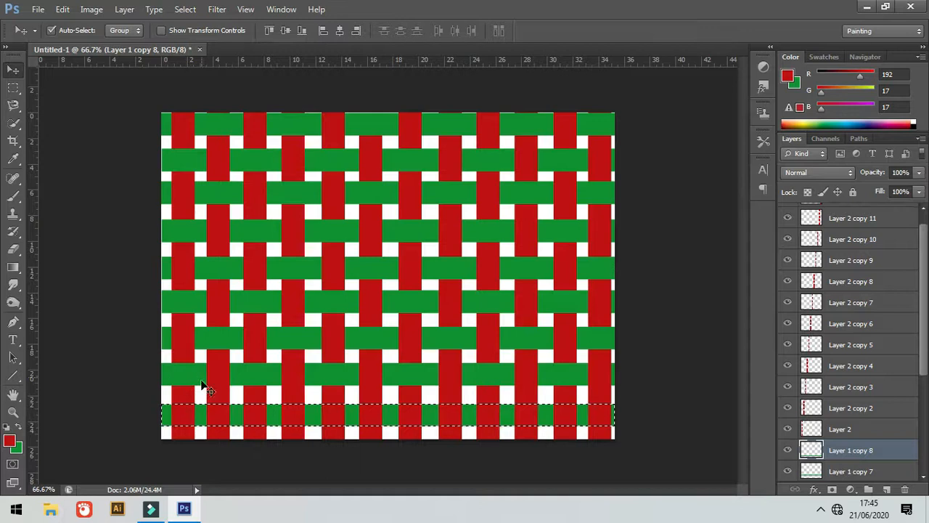
{"action": "left_click", "coordinate": [223, 437]}
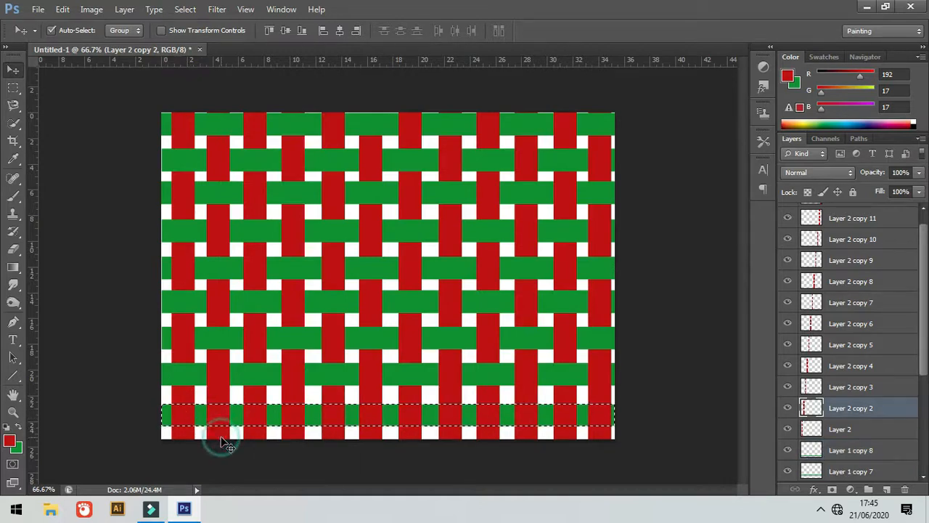
{"action": "left_click", "coordinate": [294, 435]}
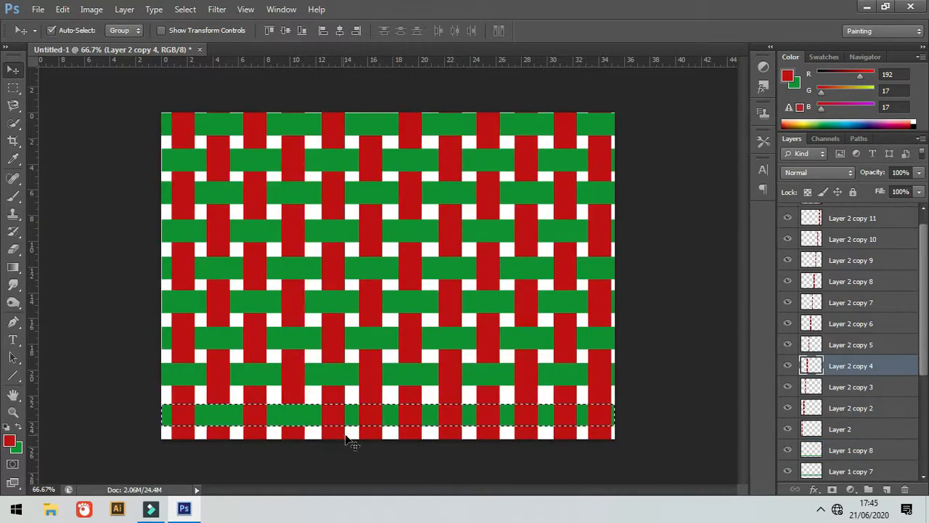
- Erase the parts of the sixth, eighth, tenth and twelfth red stripes inside the selected ninth green stripe, and clear the selection
{"action": "left_click", "coordinate": [372, 436]}
{"action": "left_click", "coordinate": [449, 434]}
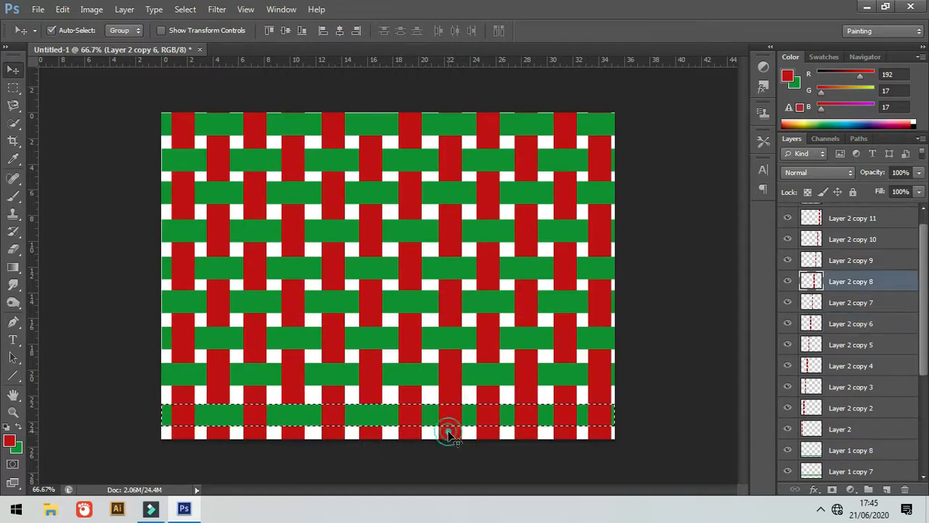
{"action": "left_click", "coordinate": [524, 434]}
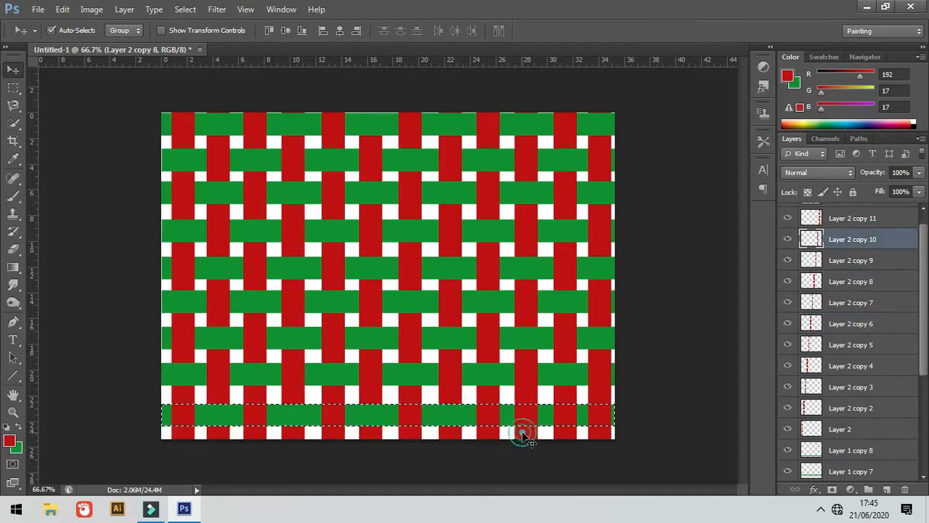
{"action": "left_click", "coordinate": [601, 435]}
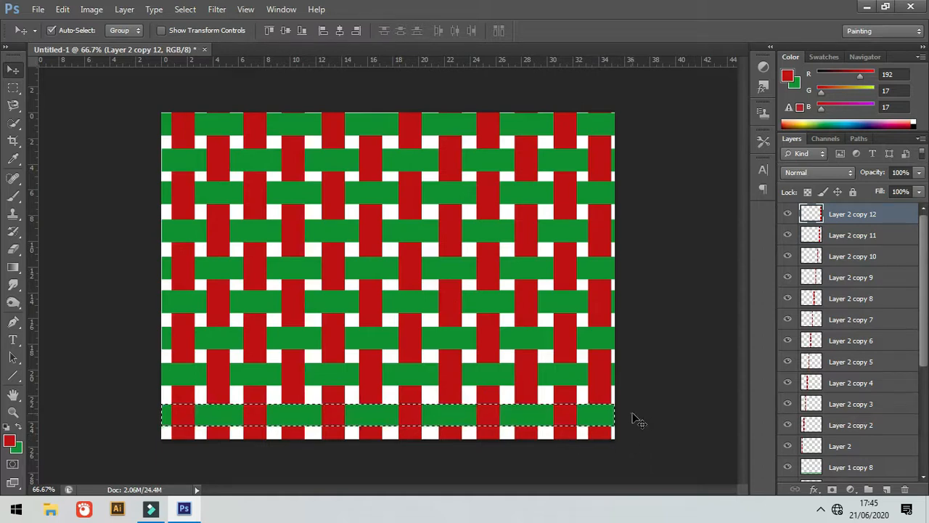
{"action": "key", "text": "ctrl+d"}
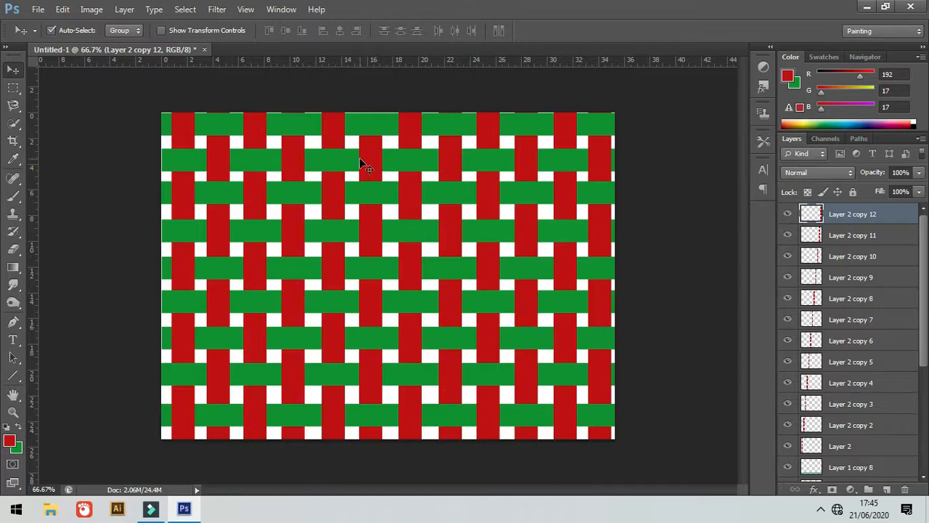
- Nudge the first green stripe down a few pixels from the canvas's upper edge
{"action": "left_click", "coordinate": [387, 129]}
{"action": "key", "text": "Down"}
{"action": "key", "text": "Down"}
{"action": "key", "text": "Down"}
{"action": "key", "text": "Down"}
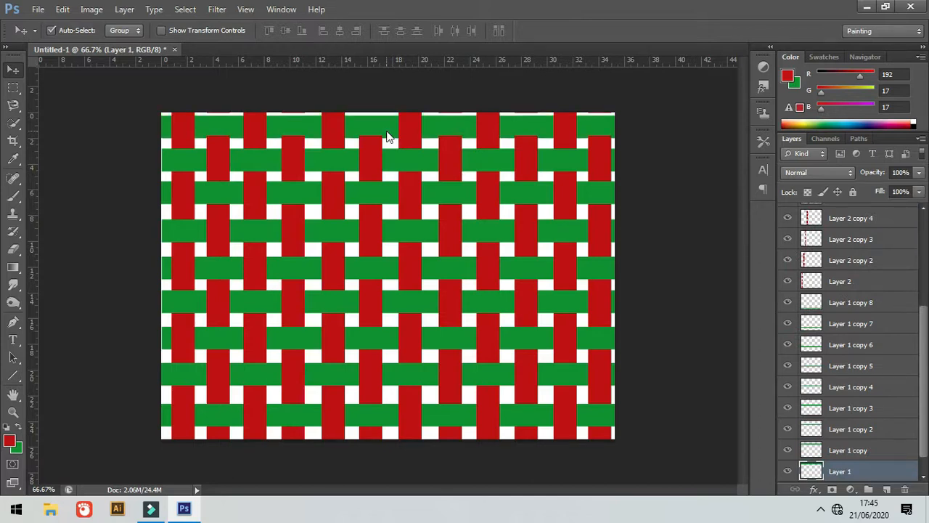
{"action": "key", "text": "Down"}
{"action": "key", "text": "Down"}
{"action": "key", "text": "Up"}
{"action": "key", "text": "Up"}
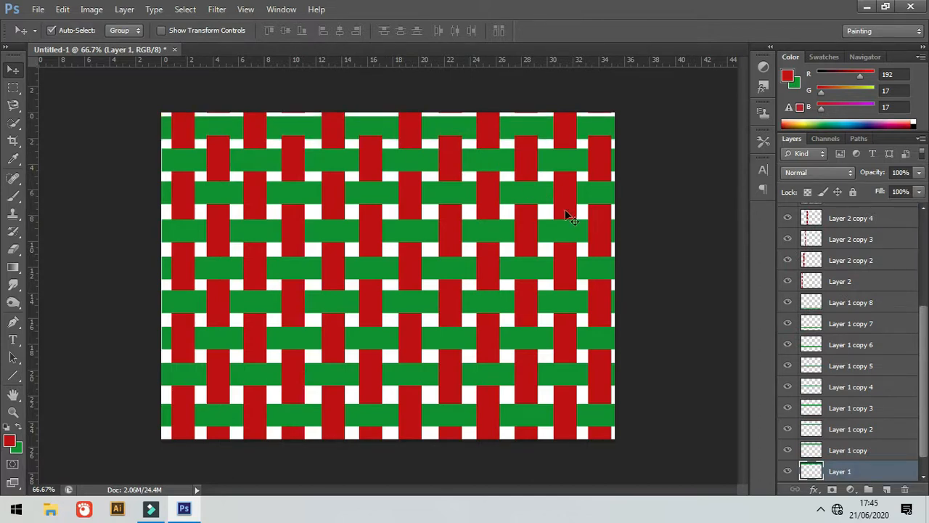
- Try nudging the twelfth red stripe up and down, and return it to its original position
{"action": "left_click", "coordinate": [606, 217]}
{"action": "key", "text": "Up"}
{"action": "key", "text": "Up"}
{"action": "key", "text": "Up"}
{"action": "key", "text": "Up"}
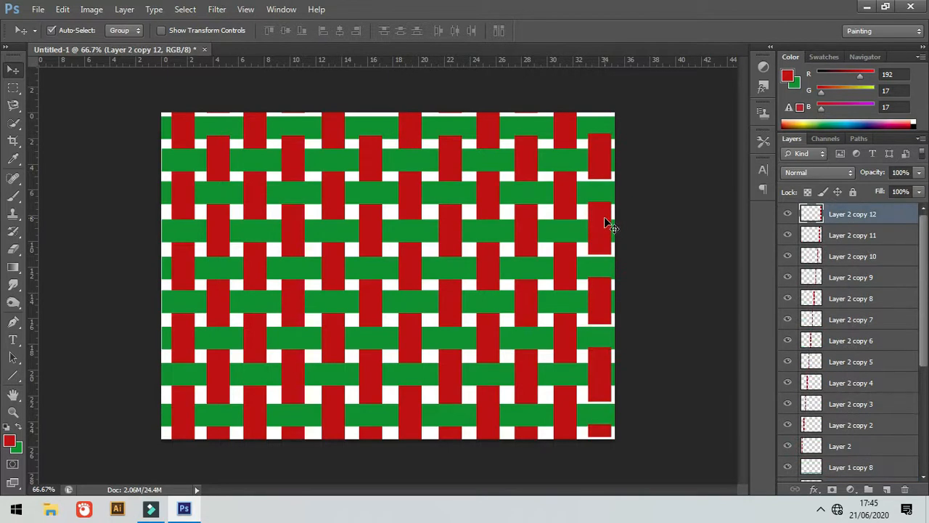
{"action": "key", "text": "Up"}
{"action": "key", "text": "Up"}
{"action": "key", "text": "Up"}
{"action": "key", "text": "Up"}
{"action": "key", "text": "Up"}
{"action": "key", "text": "Up"}
{"action": "key", "text": "Up"}
{"action": "key", "text": "Up"}
{"action": "key", "text": "Up"}
{"action": "key", "text": "Up"}
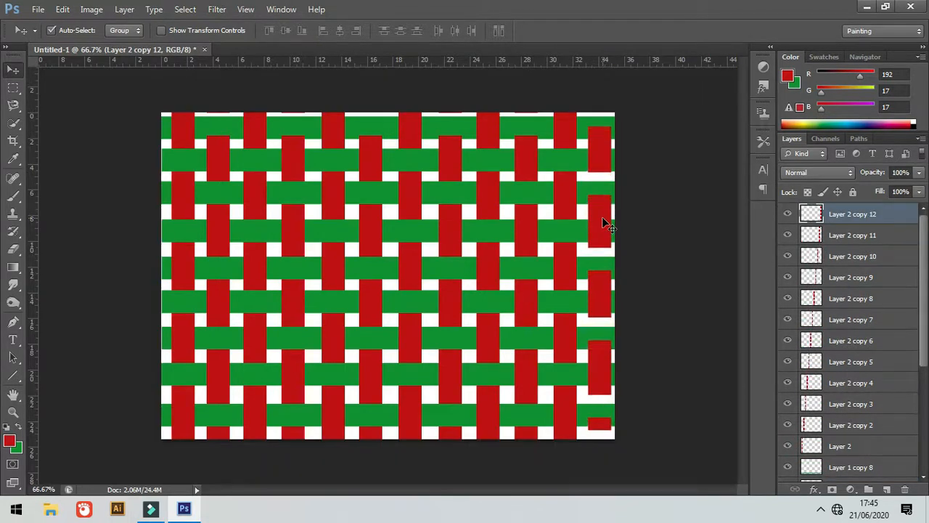
{"action": "key", "text": "Down"}
{"action": "key", "text": "Down"}
{"action": "key", "text": "Down"}
{"action": "key", "text": "Down"}
{"action": "key", "text": "Down"}
{"action": "key", "text": "Down"}
{"action": "key", "text": "Down"}
{"action": "key", "text": "Down"}
{"action": "key", "text": "Down"}
{"action": "key", "text": "Down"}
{"action": "key", "text": "Down"}
{"action": "key", "text": "Down"}
{"action": "key", "text": "Down"}
{"action": "key", "text": "Down"}
{"action": "key", "text": "Down"}
{"action": "key", "text": "Down"}
{"action": "key", "text": "Down"}
{"action": "key", "text": "Down"}
{"action": "key", "text": "Down"}
{"action": "key", "text": "Down"}
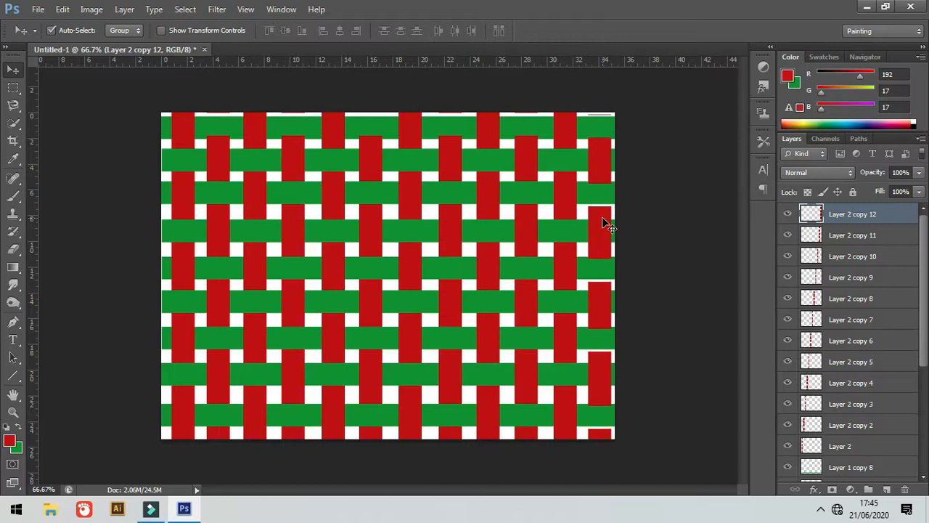
{"action": "key", "text": "Up"}
{"action": "key", "text": "Up"}
{"action": "key", "text": "Up"}
{"action": "key", "text": "Down"}
{"action": "key", "text": "Down"}
{"action": "key", "text": "Down"}
{"action": "key", "text": "Down"}
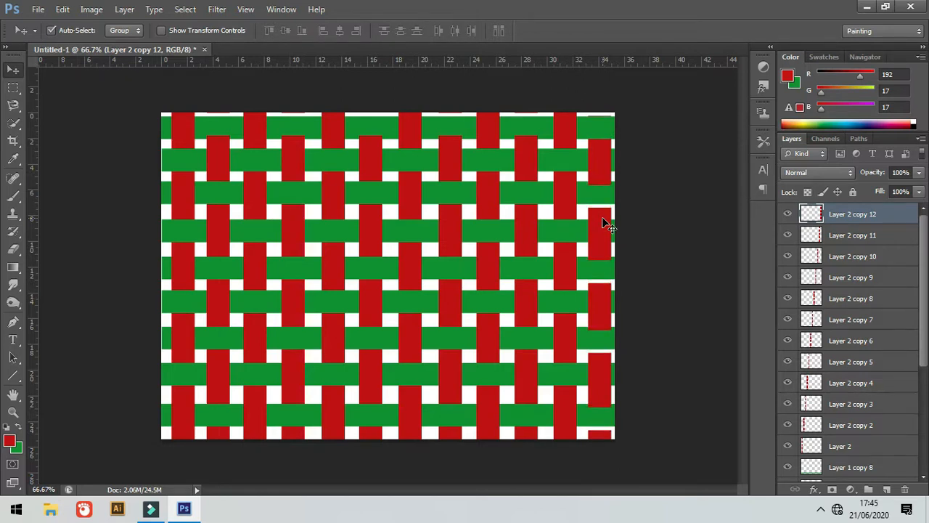
{"action": "key", "text": "Up"}
{"action": "key", "text": "Up"}
{"action": "key", "text": "Up"}
{"action": "key", "text": "Up"}
{"action": "key", "text": "Up"}
{"action": "key", "text": "Up"}
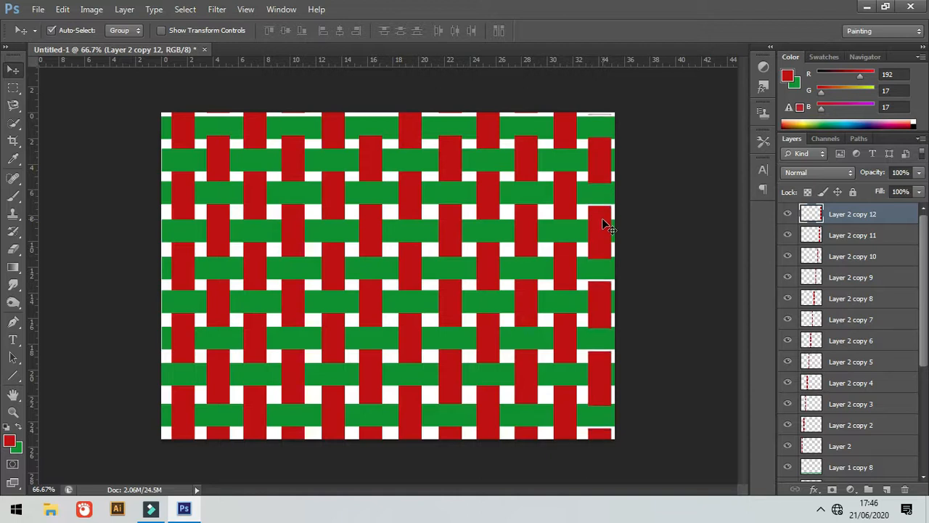
{"action": "key", "text": "Up"}
{"action": "key", "text": "Up"}
{"action": "key", "text": "Up"}
{"action": "key", "text": "Up"}
{"action": "key", "text": "Up"}
{"action": "key", "text": "Up"}
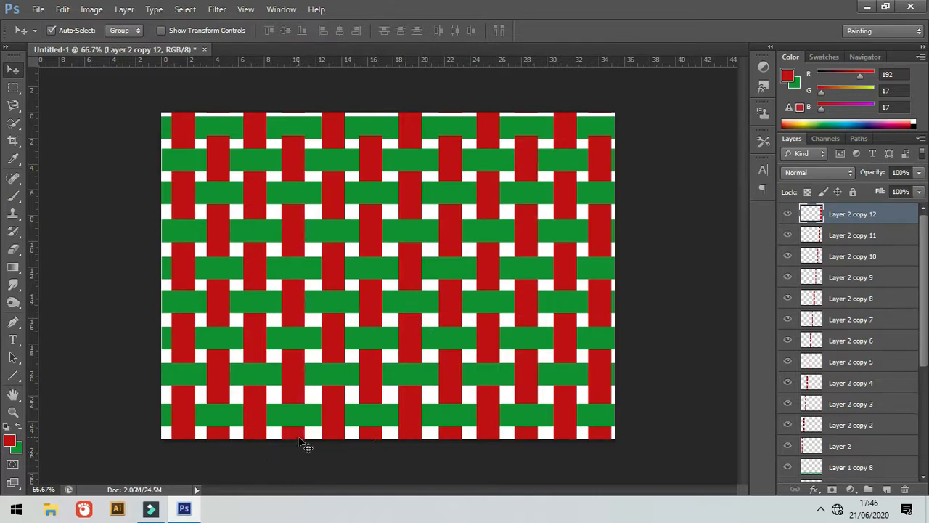
- Set up the Burn tool with a 30 px brush and its range set to Shadows
{"action": "left_click", "coordinate": [14, 302]}
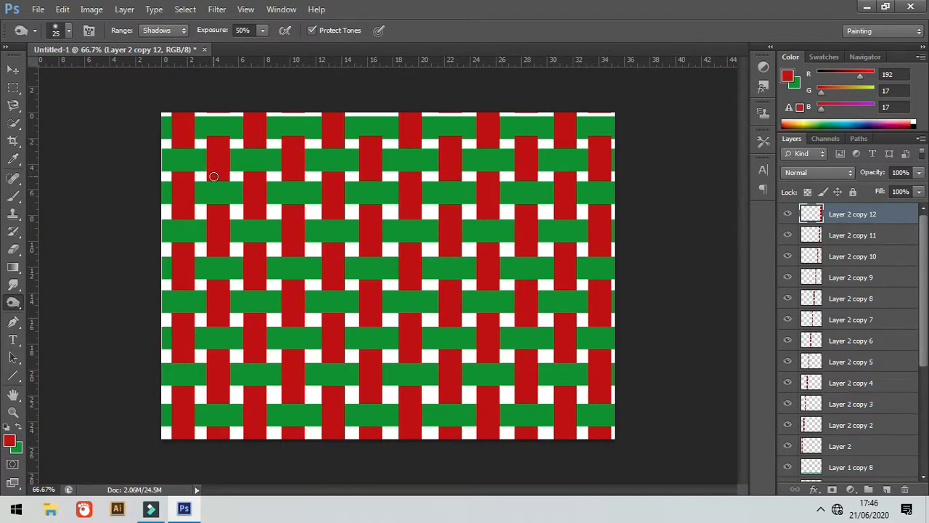
{"action": "right_click", "coordinate": [17, 305]}
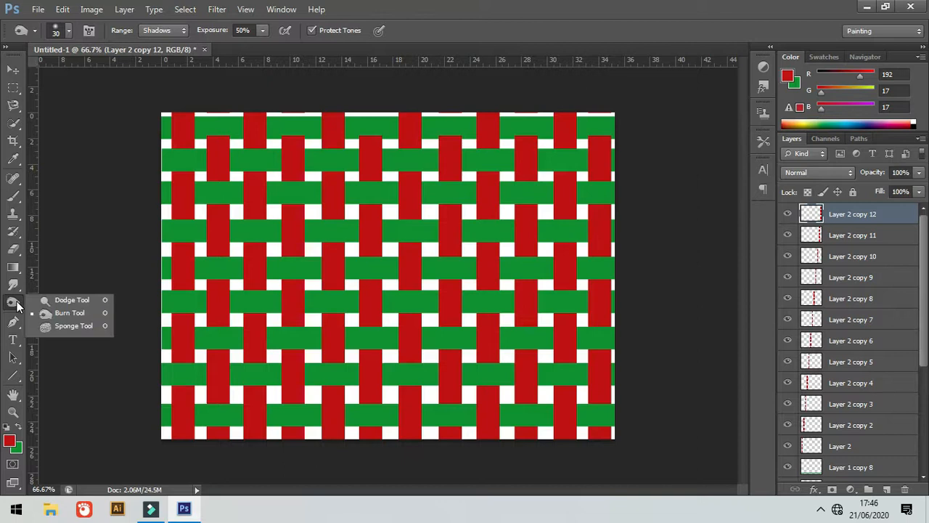
{"action": "left_click", "coordinate": [72, 314]}
{"action": "left_click", "coordinate": [160, 29]}
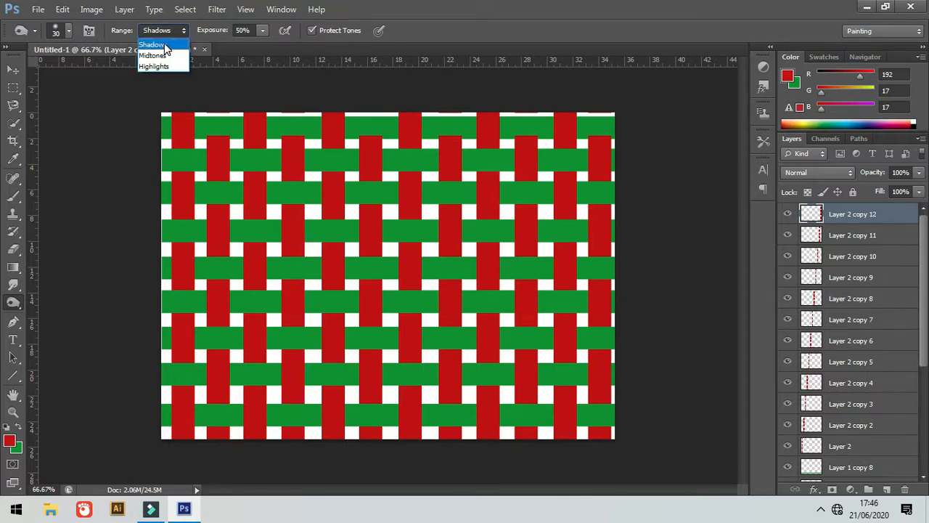
{"action": "left_click", "coordinate": [164, 44]}
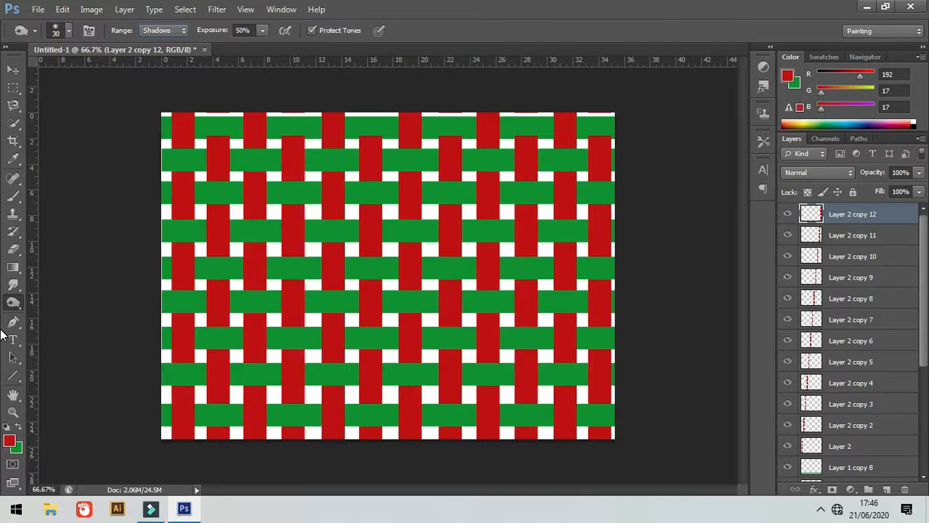
{"action": "key", "text": "ctrl+plus"}
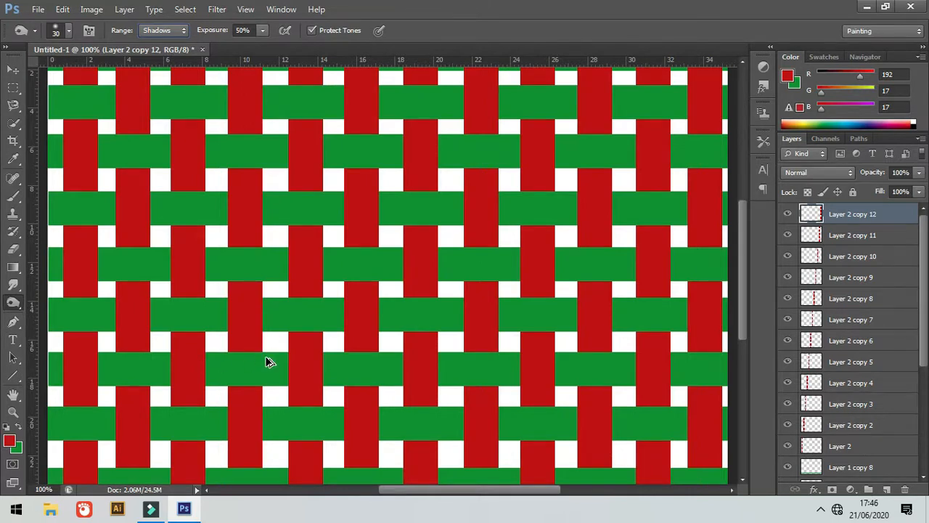
- Enlarge the Burn brush to 90 px and make the second green stripe's layer active
{"action": "left_click_drag", "start_coordinate": [268, 334], "coordinate": [276, 347]}
{"action": "scroll", "coordinate": [277, 349], "scroll_direction": "up", "scroll_amount": 2}
{"action": "left_click_drag", "start_coordinate": [223, 276], "coordinate": [344, 401]}
{"action": "mouse_move", "coordinate": [248, 253]}
{"action": "left_mouse_down"}
{"action": "mouse_move", "coordinate": [214, 269]}
{"action": "mouse_move", "coordinate": [214, 287]}
{"action": "mouse_move", "coordinate": [228, 290]}
{"action": "mouse_move", "coordinate": [246, 259]}
{"action": "left_mouse_up"}
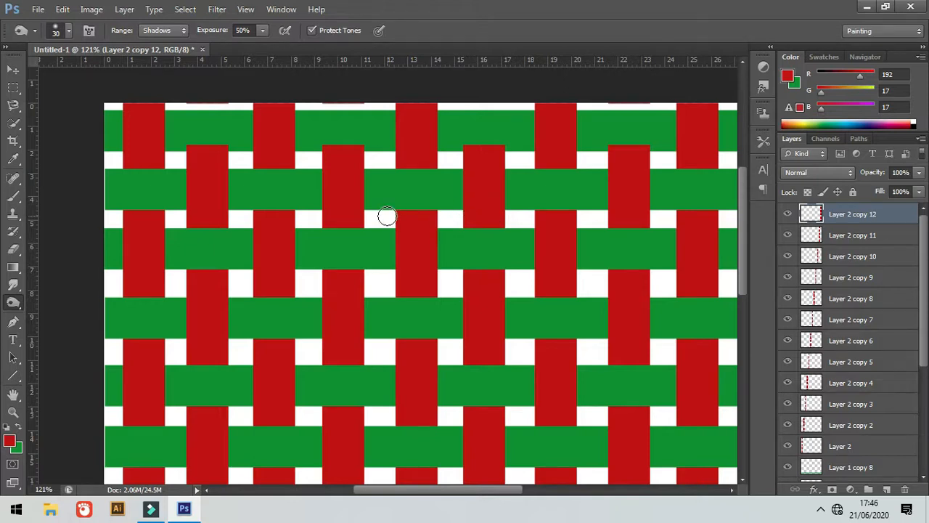
{"action": "key", "text": "bracketright"}
{"action": "key", "text": "bracketright"}
{"action": "key", "text": "bracketright"}
{"action": "key", "text": "bracketright"}
{"action": "key", "text": "bracketright"}
{"action": "key", "text": "bracketright"}
{"action": "left_click", "coordinate": [22, 74]}
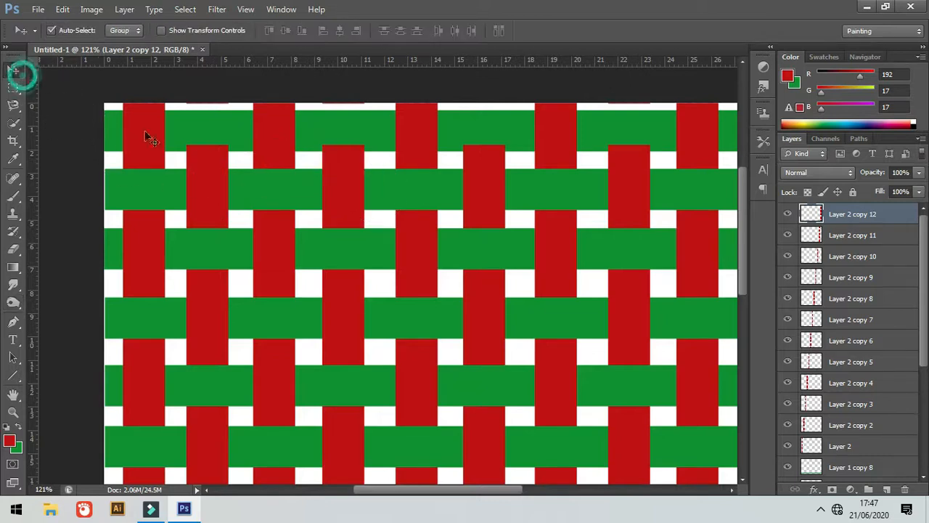
{"action": "right_click", "coordinate": [258, 197]}
{"action": "left_click", "coordinate": [307, 207]}
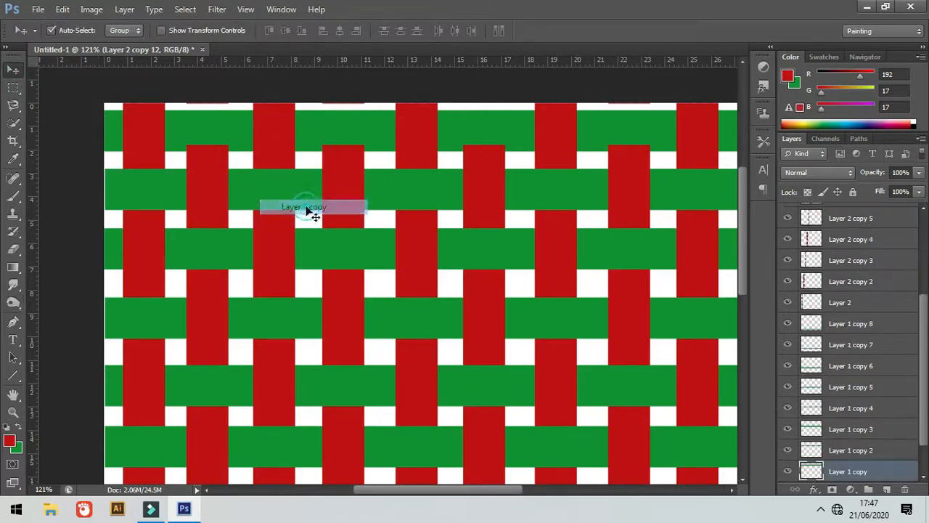
- Burn shadows into the second green stripe on both sides of the second and fourth red stripes with the 90 px brush
{"action": "left_click", "coordinate": [13, 303]}
{"action": "mouse_move", "coordinate": [193, 189]}
{"action": "left_mouse_down"}
{"action": "mouse_move", "coordinate": [225, 193]}
{"action": "mouse_move", "coordinate": [190, 192]}
{"action": "left_mouse_up"}
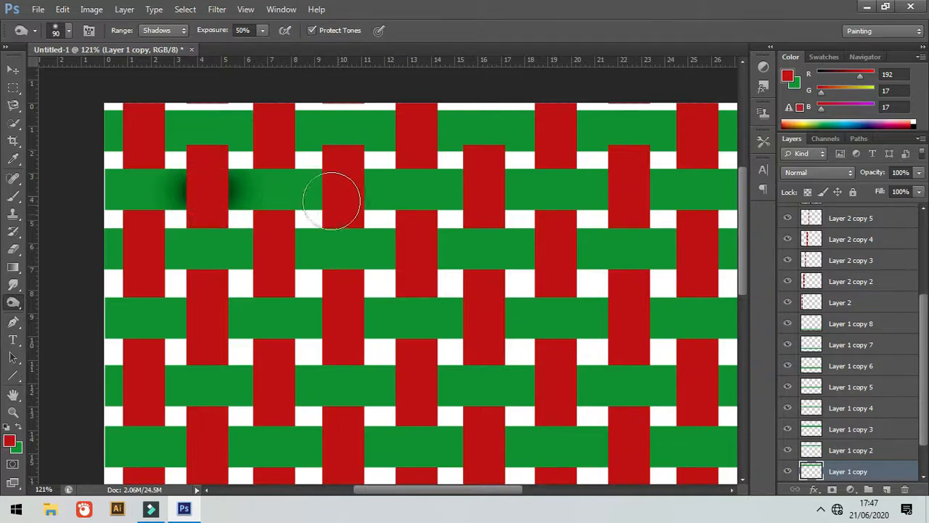
{"action": "mouse_move", "coordinate": [319, 192]}
{"action": "left_mouse_down"}
{"action": "mouse_move", "coordinate": [363, 194]}
{"action": "mouse_move", "coordinate": [311, 191]}
{"action": "mouse_move", "coordinate": [374, 192]}
{"action": "left_mouse_up"}
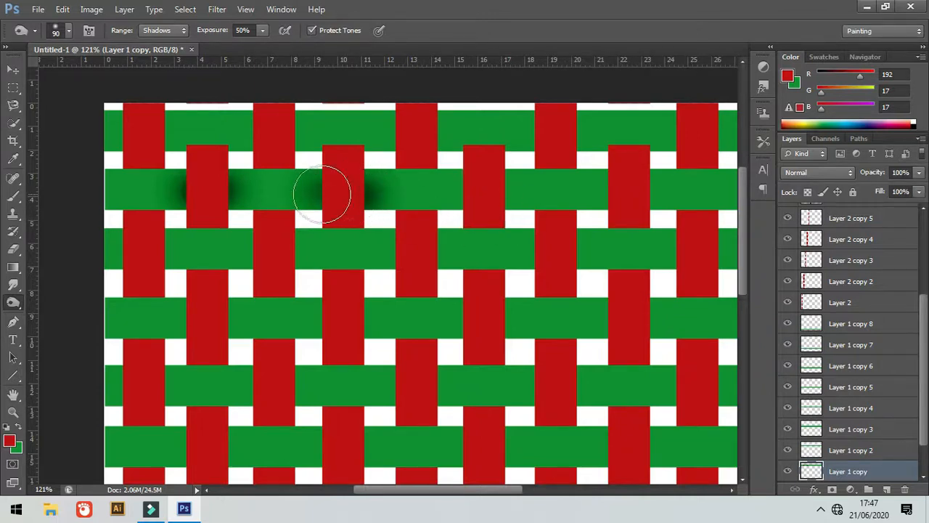
{"action": "left_click_drag", "start_coordinate": [338, 194], "coordinate": [371, 194]}
- Enlarge the Burn brush to 150 px, try it across the sixth red stripe, and undo the last burn strokes
{"action": "key", "text": "bracketright"}
{"action": "key", "text": "bracketright"}
{"action": "key", "text": "bracketright"}
{"action": "left_click_drag", "start_coordinate": [485, 187], "coordinate": [541, 193]}
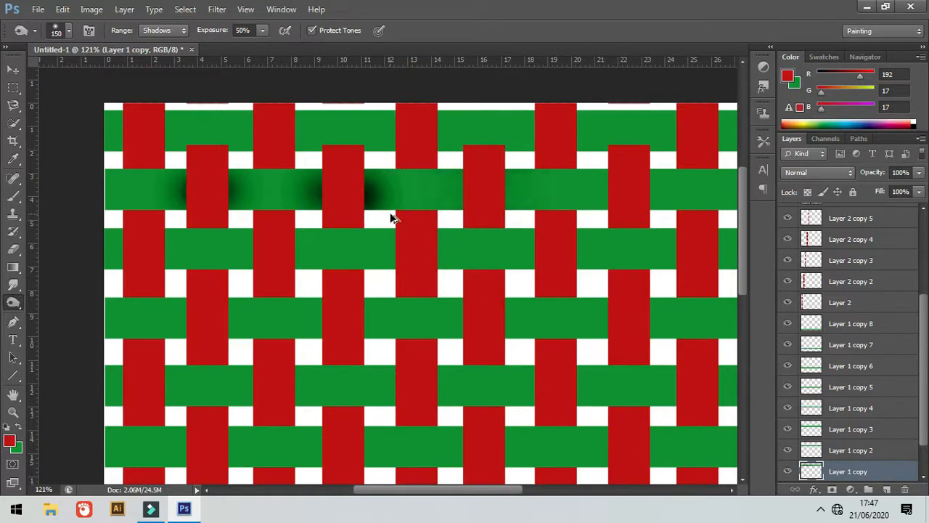
{"action": "key", "text": "ctrl+alt+z"}
{"action": "key", "text": "ctrl+alt+z"}
{"action": "key", "text": "ctrl+alt+z"}
{"action": "key", "text": "ctrl+alt+z"}
- Burn the second green stripe on both sides of the fourth, sixth, eighth, tenth and twelfth red stripes with the 150 px brush
{"action": "left_click", "coordinate": [343, 193]}
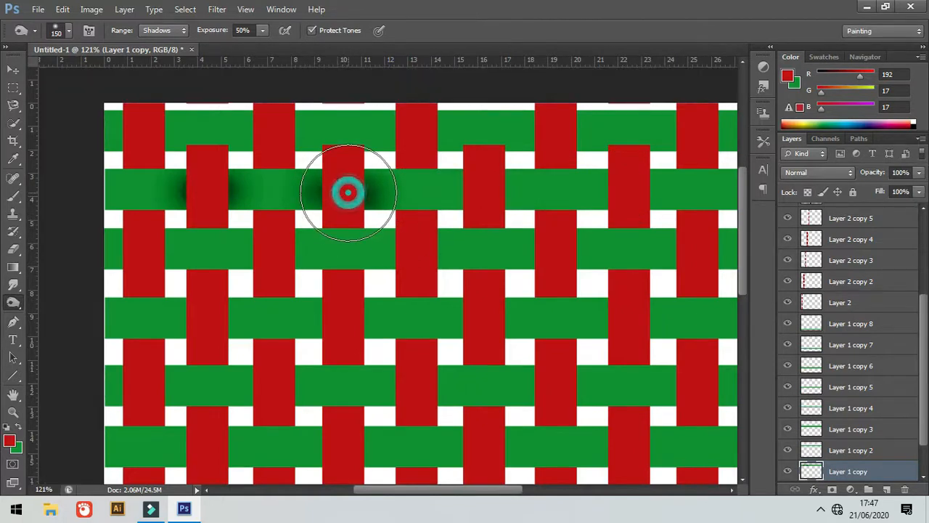
{"action": "left_click", "coordinate": [485, 186]}
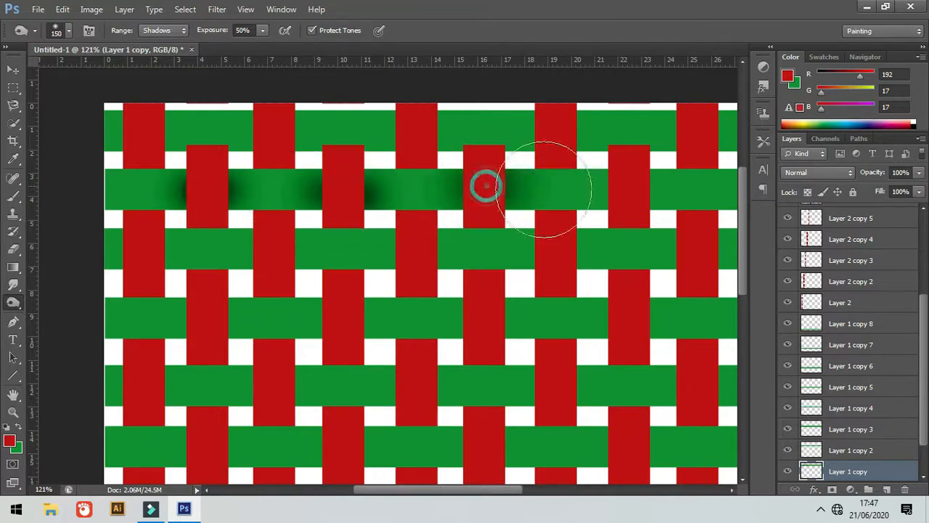
{"action": "left_click", "coordinate": [634, 187]}
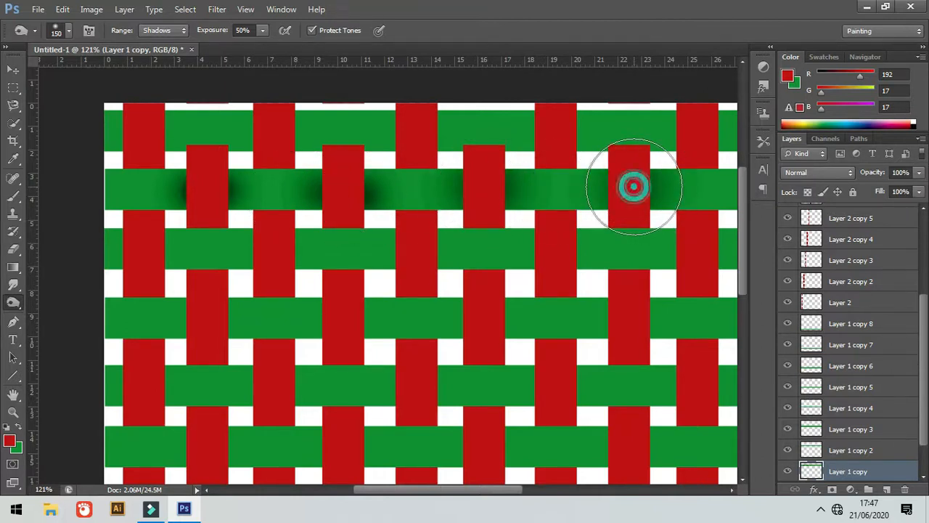
{"action": "left_click_drag", "start_coordinate": [660, 284], "coordinate": [365, 289]}
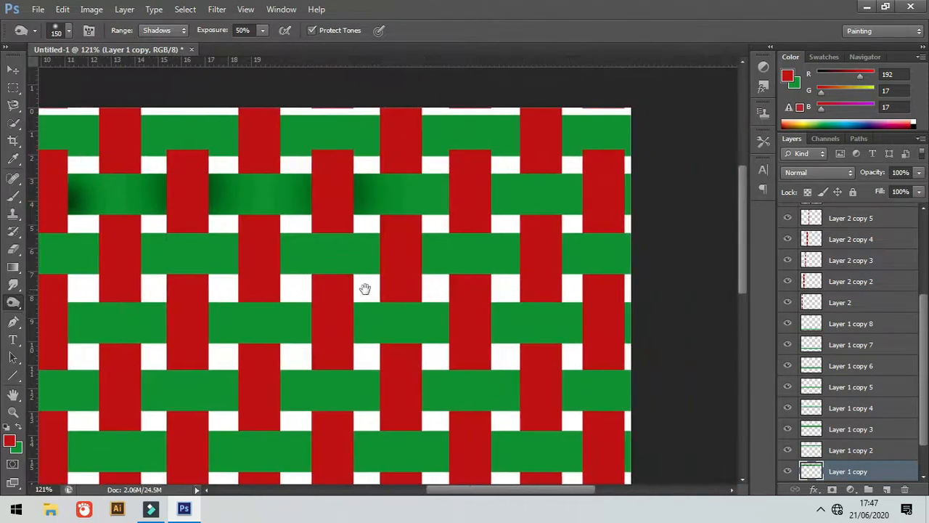
{"action": "left_click", "coordinate": [469, 193]}
{"action": "left_click", "coordinate": [469, 193]}
{"action": "left_click_drag", "start_coordinate": [587, 292], "coordinate": [406, 314]}
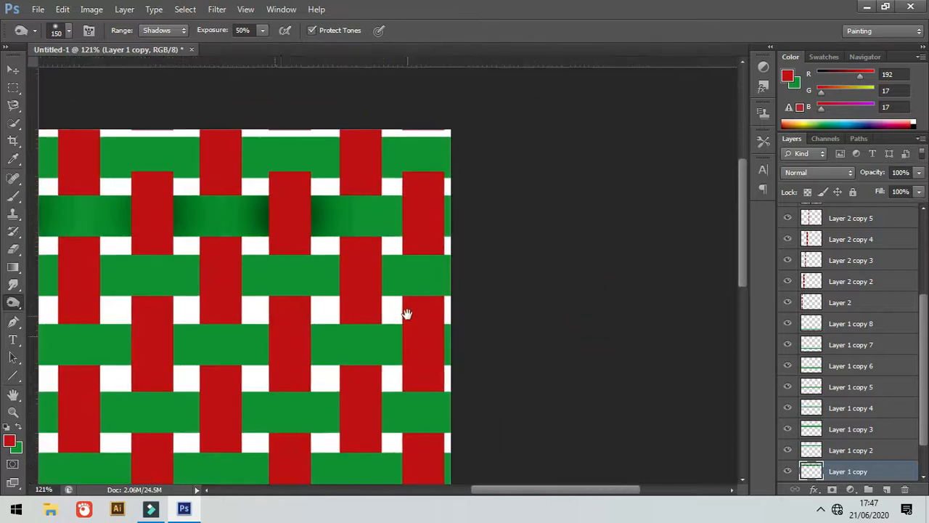
{"action": "left_click", "coordinate": [423, 220]}
{"action": "left_click", "coordinate": [423, 221]}
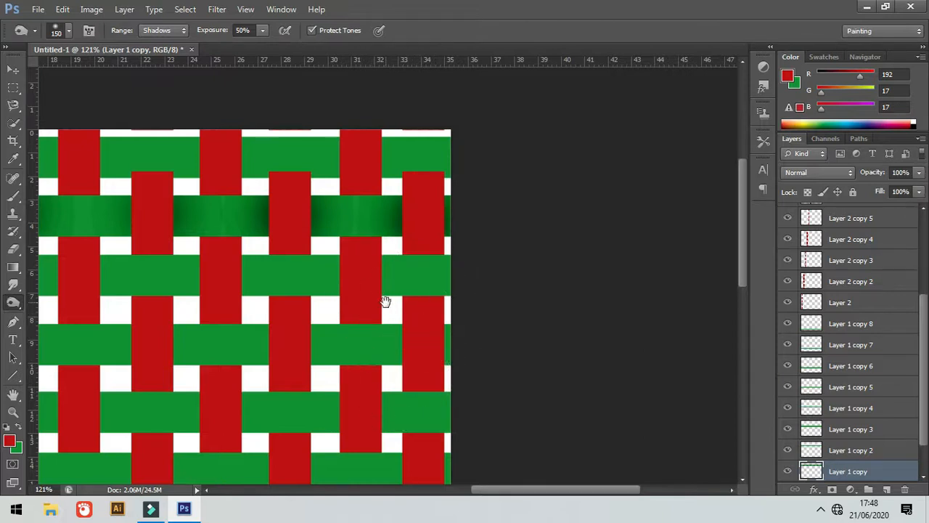
- Select the third green stripe's layer and burn it beside each odd-numbered red stripe that crosses over it
{"action": "left_click_drag", "start_coordinate": [384, 303], "coordinate": [551, 287]}
{"action": "scroll", "coordinate": [515, 337], "scroll_direction": "down", "scroll_amount": 4}
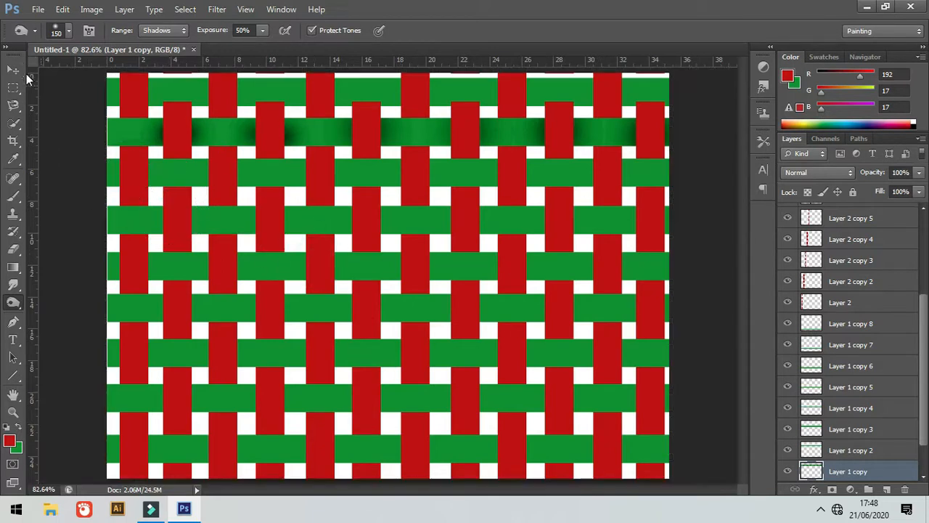
{"action": "left_click", "coordinate": [13, 70]}
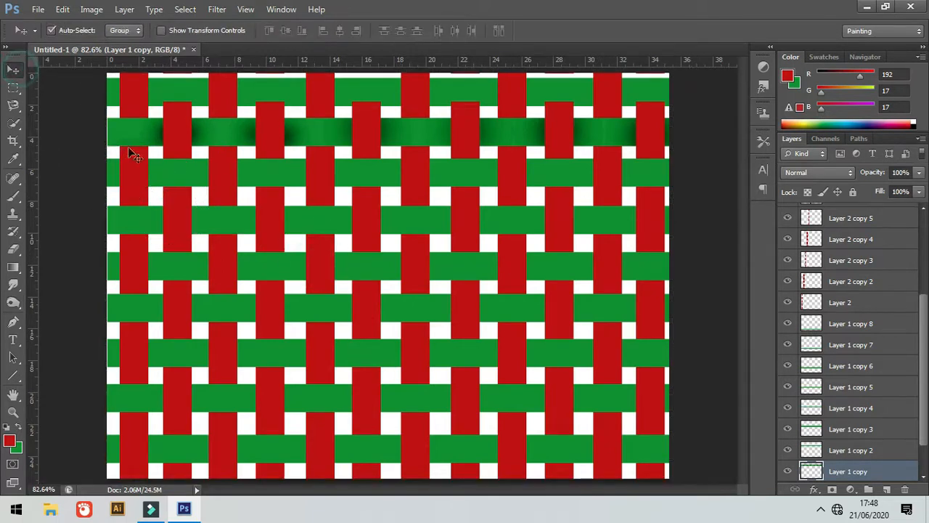
{"action": "right_click", "coordinate": [183, 171]}
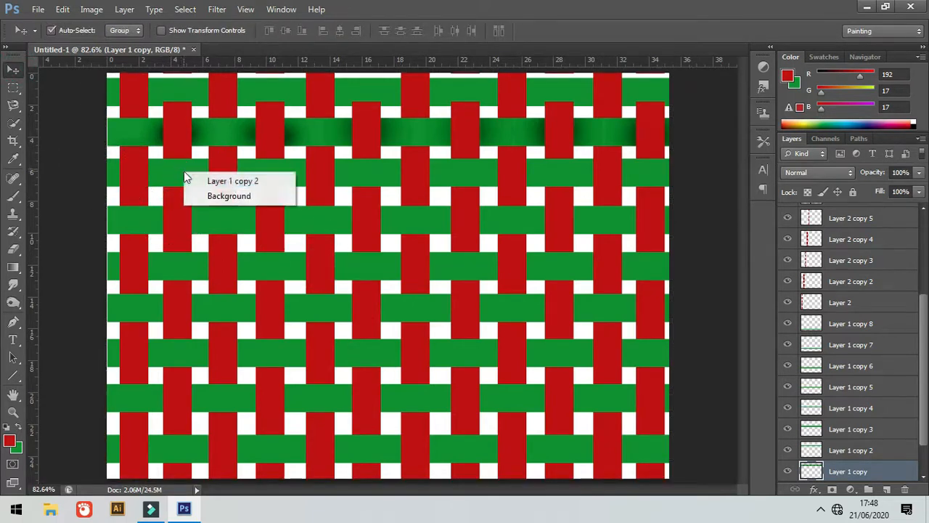
{"action": "left_click", "coordinate": [228, 184]}
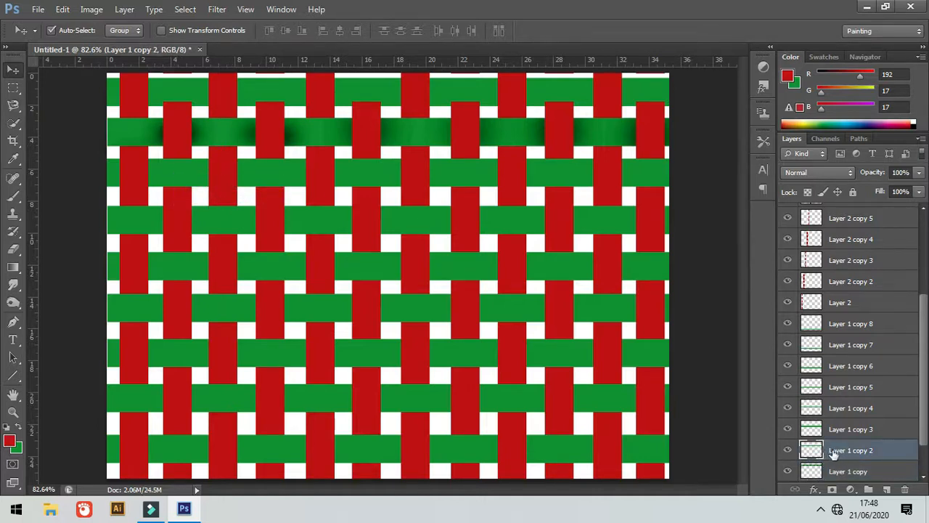
{"action": "left_click", "coordinate": [11, 306]}
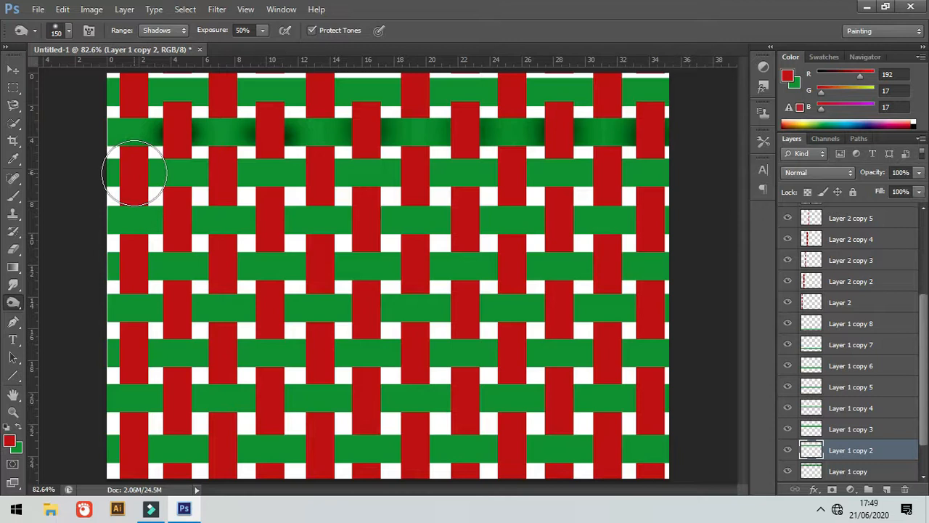
{"action": "left_click_drag", "start_coordinate": [124, 177], "coordinate": [603, 172]}
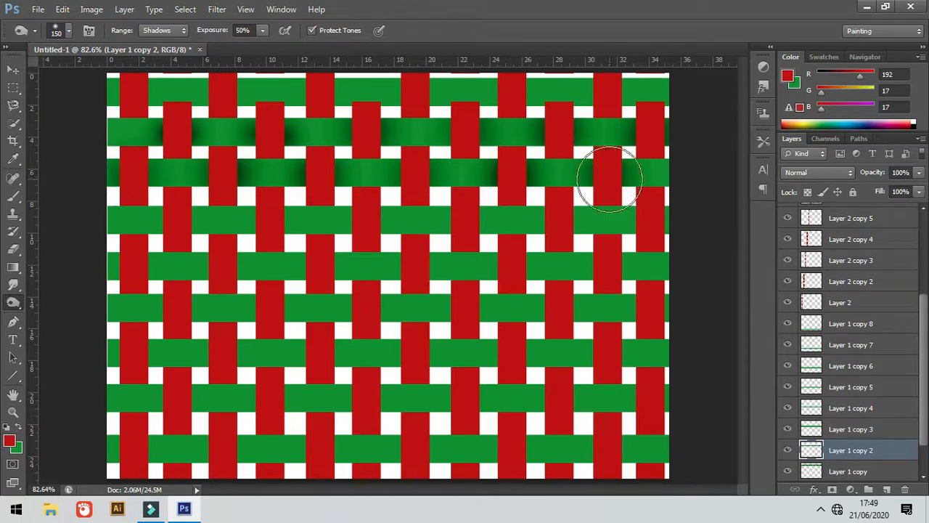
- Select the fourth green stripe's layer and burn it beside each even-numbered red stripe that crosses over it
{"action": "left_click", "coordinate": [13, 69]}
{"action": "left_click", "coordinate": [167, 236]}
{"action": "key", "text": "o"}
{"action": "mouse_move", "coordinate": [130, 217]}
{"action": "left_mouse_down"}
{"action": "mouse_move", "coordinate": [234, 225]}
{"action": "mouse_move", "coordinate": [646, 220]}
{"action": "left_mouse_up"}
- Select the fifth green stripe's layer and burn it beside each odd-numbered red stripe that crosses over it
{"action": "key", "text": "v"}
{"action": "left_click", "coordinate": [263, 285]}
{"action": "key", "text": "o"}
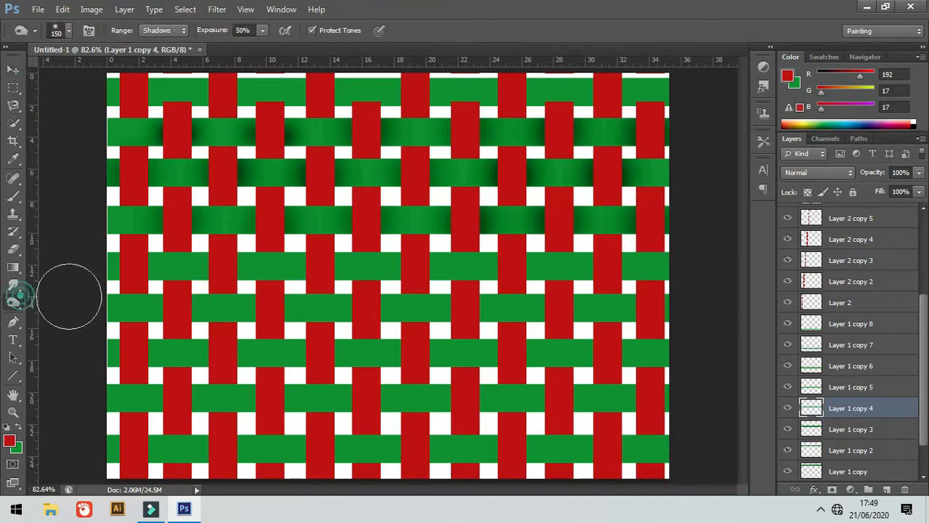
{"action": "mouse_move", "coordinate": [116, 267]}
{"action": "left_mouse_down"}
{"action": "mouse_move", "coordinate": [319, 279]}
{"action": "mouse_move", "coordinate": [632, 270]}
{"action": "left_mouse_up"}
- Select the sixth green stripe's layer and burn it beside each even-numbered red stripe that crosses over it
{"action": "left_click", "coordinate": [13, 70]}
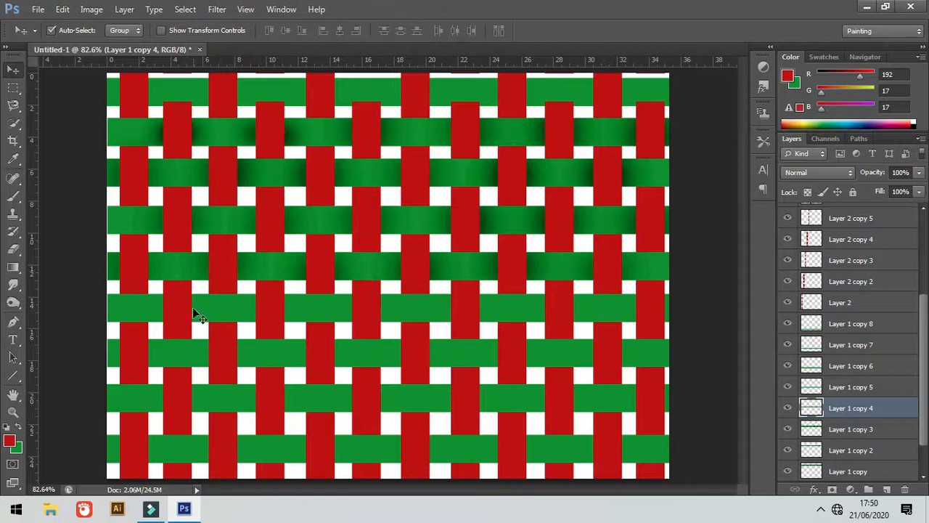
{"action": "left_click", "coordinate": [196, 314]}
{"action": "key", "text": "o"}
{"action": "left_click_drag", "start_coordinate": [152, 311], "coordinate": [657, 311]}
- Select the seventh green stripe's layer and burn it beside each odd-numbered red stripe that crosses over it
{"action": "right_click", "coordinate": [156, 356], "text": "ctrl"}
{"action": "left_click", "coordinate": [205, 365]}
{"action": "mouse_move", "coordinate": [137, 356]}
{"action": "left_mouse_down"}
{"action": "mouse_move", "coordinate": [225, 365]}
{"action": "mouse_move", "coordinate": [221, 351]}
{"action": "mouse_move", "coordinate": [609, 357]}
{"action": "left_mouse_up"}
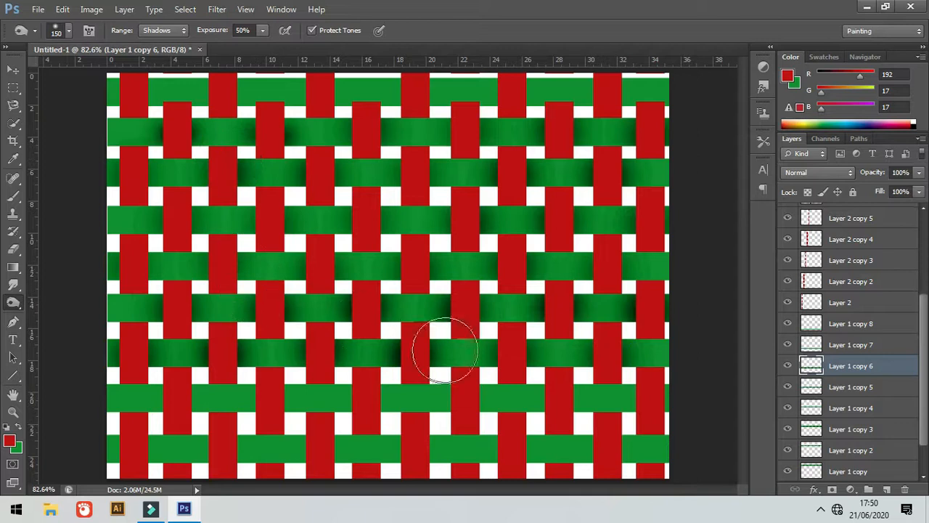
- Select the eighth green stripe's layer and burn it beside each even-numbered red stripe that crosses over it
{"action": "key", "text": "v"}
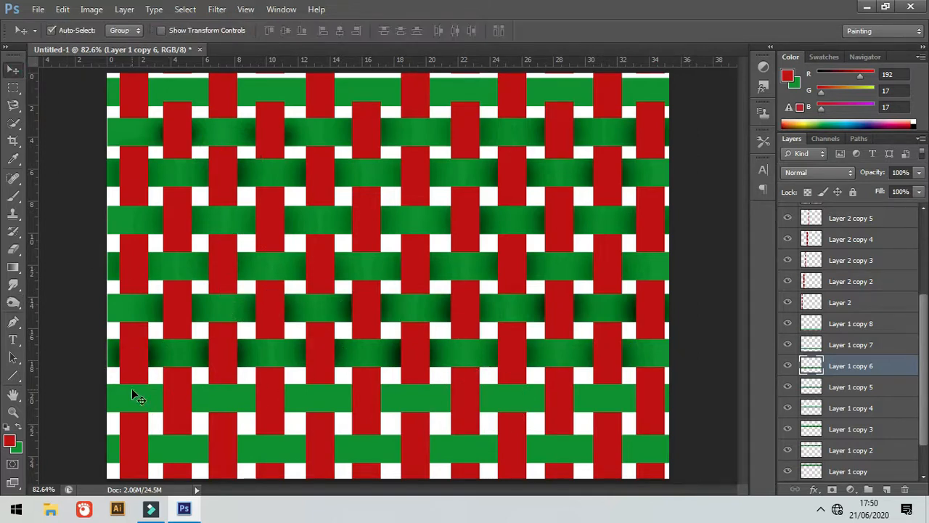
{"action": "left_click", "coordinate": [134, 395]}
{"action": "key", "text": "o"}
{"action": "mouse_move", "coordinate": [183, 399]}
{"action": "left_mouse_down"}
{"action": "mouse_move", "coordinate": [560, 390]}
{"action": "mouse_move", "coordinate": [672, 400]}
{"action": "left_mouse_up"}
- Select the ninth green stripe's layer and burn it beside each odd-numbered red stripe that crosses over it
{"action": "key", "text": "v"}
{"action": "left_click", "coordinate": [13, 303]}
{"action": "right_click", "coordinate": [142, 455]}
{"action": "left_click", "coordinate": [13, 70]}
{"action": "right_click", "coordinate": [206, 448]}
{"action": "left_click", "coordinate": [244, 458]}
{"action": "left_click", "coordinate": [13, 305]}
{"action": "left_click_drag", "start_coordinate": [141, 445], "coordinate": [617, 442]}
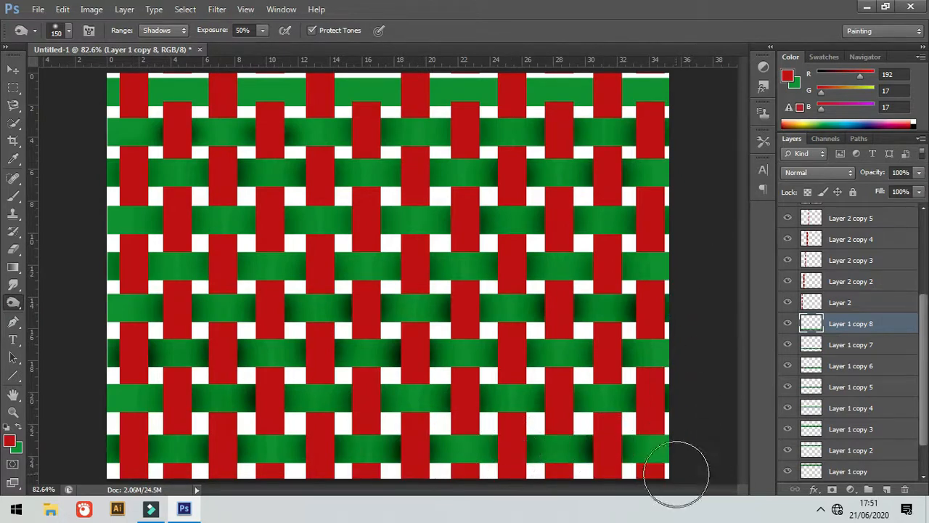
{"action": "scroll", "coordinate": [693, 404], "scroll_direction": "down", "scroll_amount": 2}
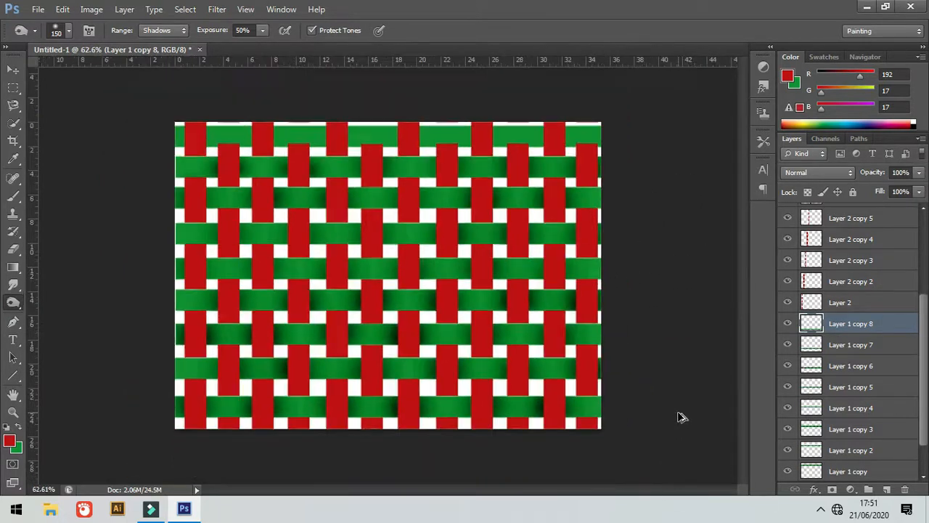
{"action": "scroll", "coordinate": [679, 417], "scroll_direction": "down", "scroll_amount": 1}
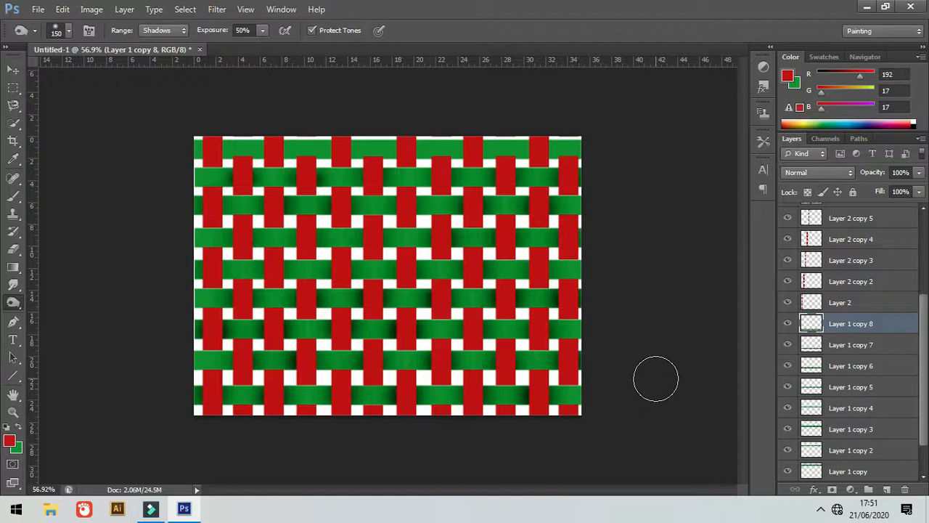
{"action": "scroll", "coordinate": [634, 377], "scroll_direction": "down", "scroll_amount": 3}
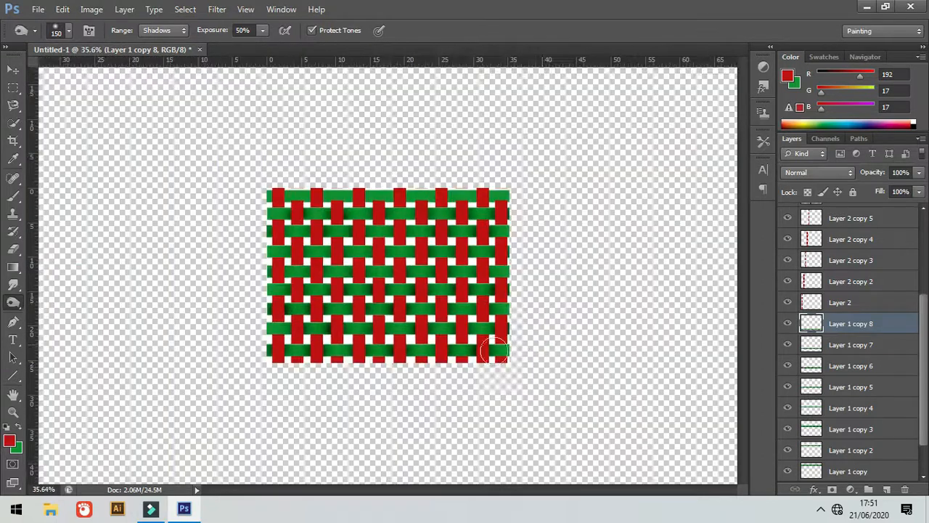
{"action": "scroll", "coordinate": [465, 336], "scroll_direction": "up", "scroll_amount": 2}
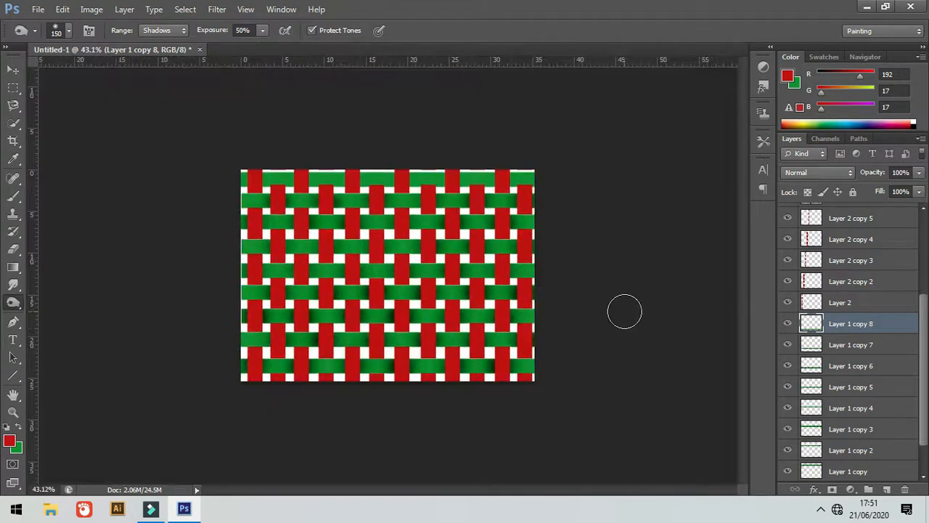